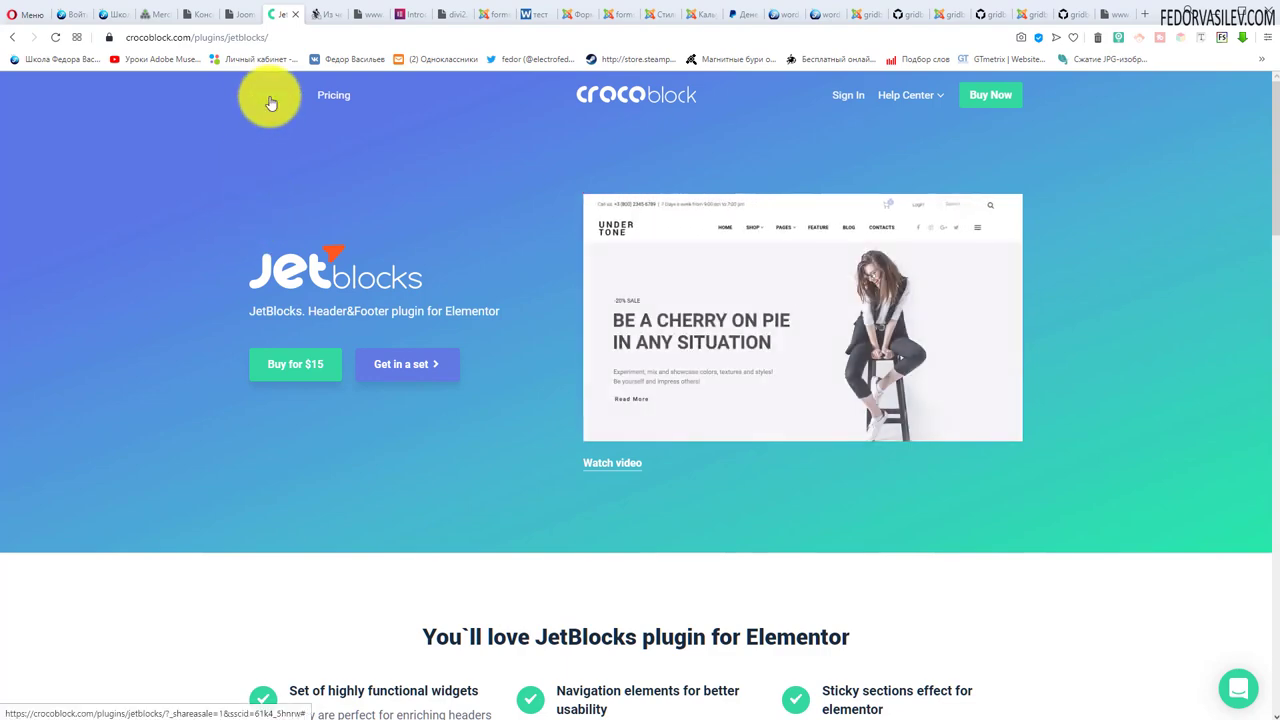
Look over Crocoblock's list of plugins and the feature overview on the JetBlocks page.
left_click(269, 99)
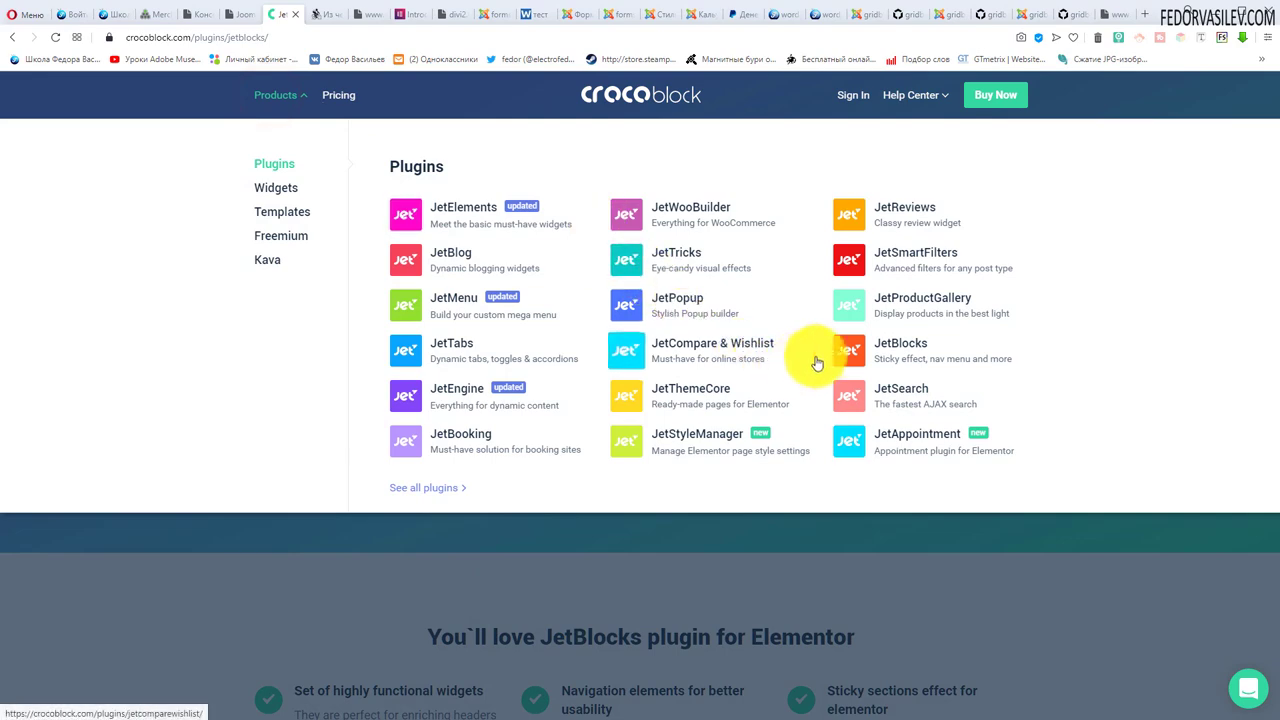
left_click(500, 560)
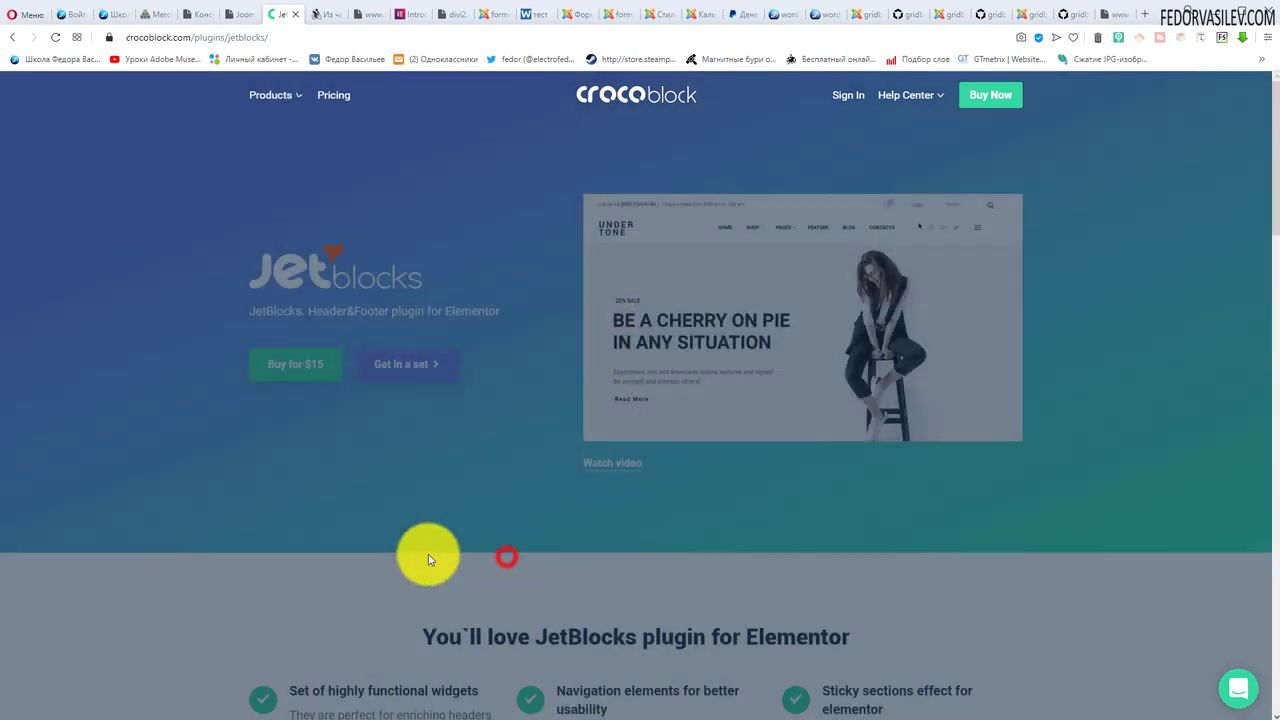
scroll(300, 386, "down", 7)
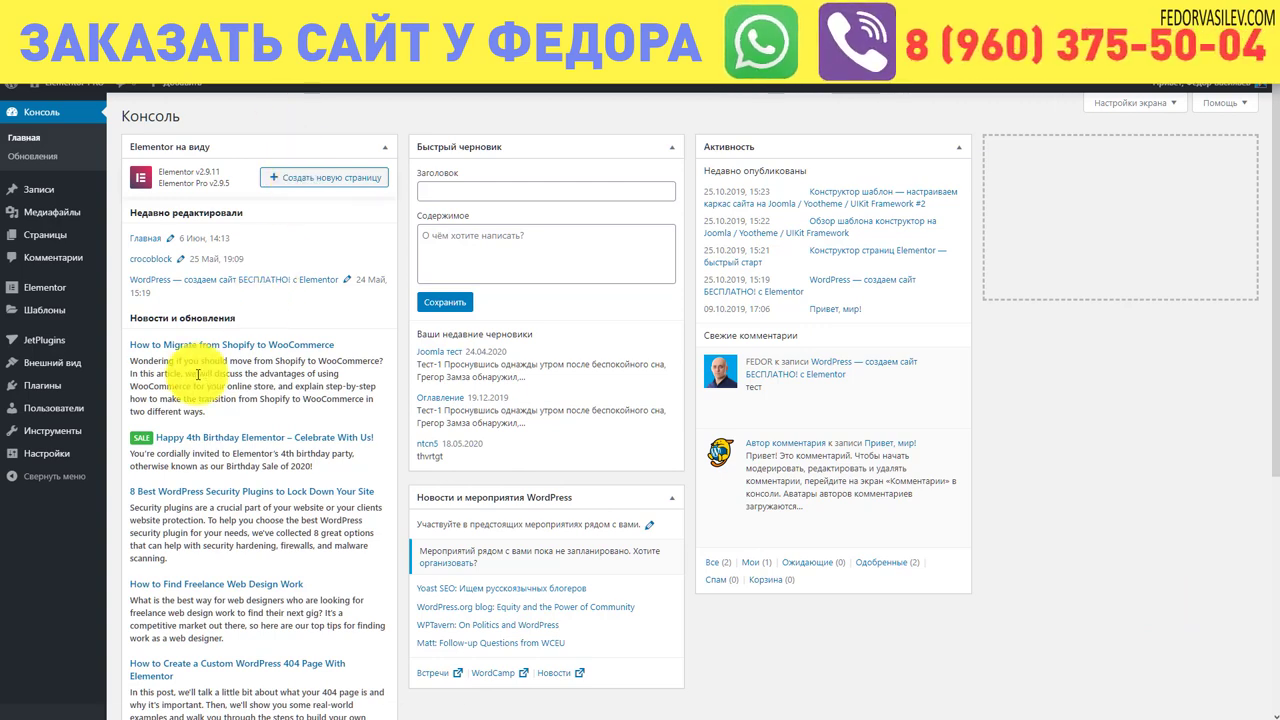
Find the published archive template "joomla блог" among the saved WordPress templates and open it in the Elementor editor.
left_click(23, 311)
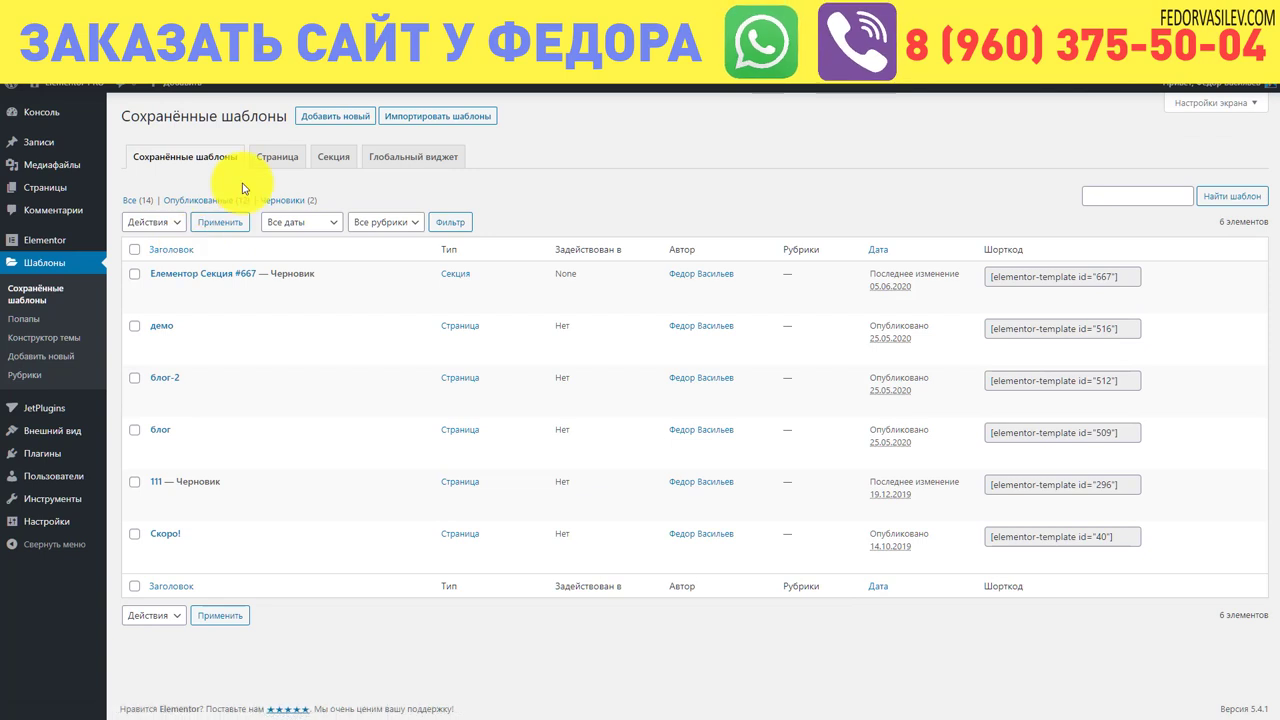
left_click(200, 201)
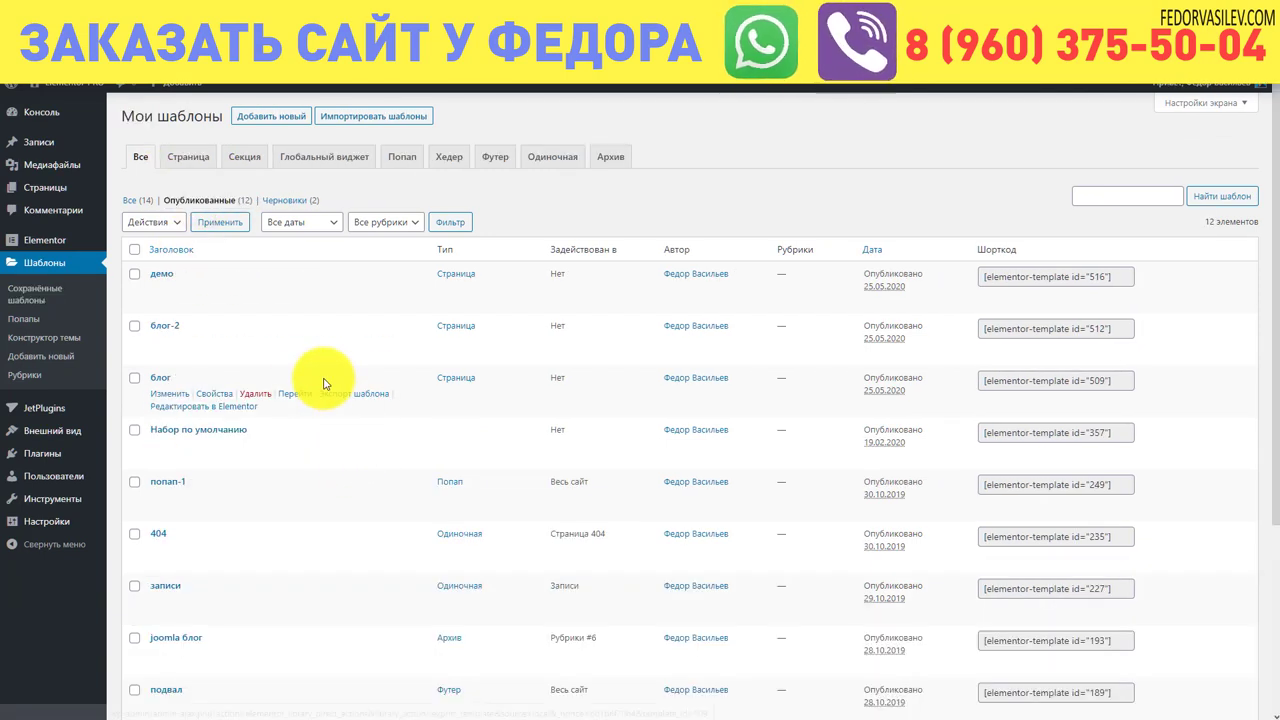
left_click(612, 161)
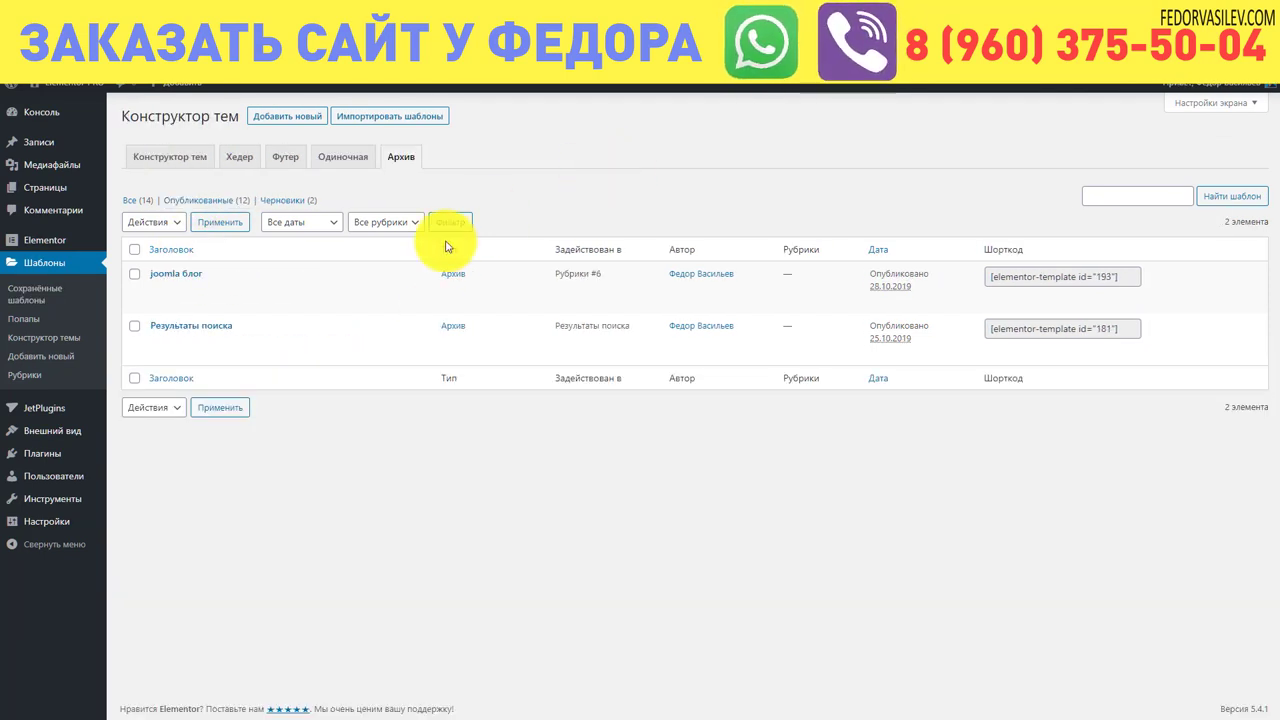
left_click(195, 304)
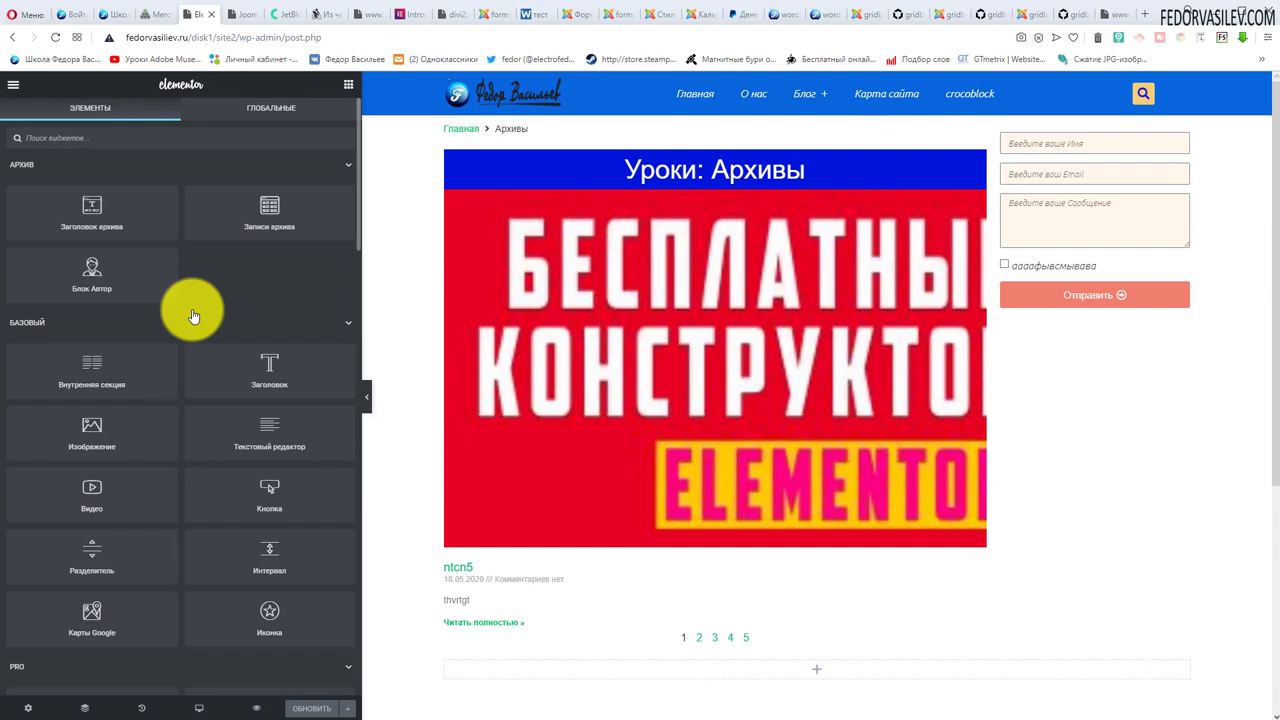
Add the JetBlocks Auth Links widget and place it above the breadcrumbs in the template's main column.
left_click(27, 166)
left_click(24, 198)
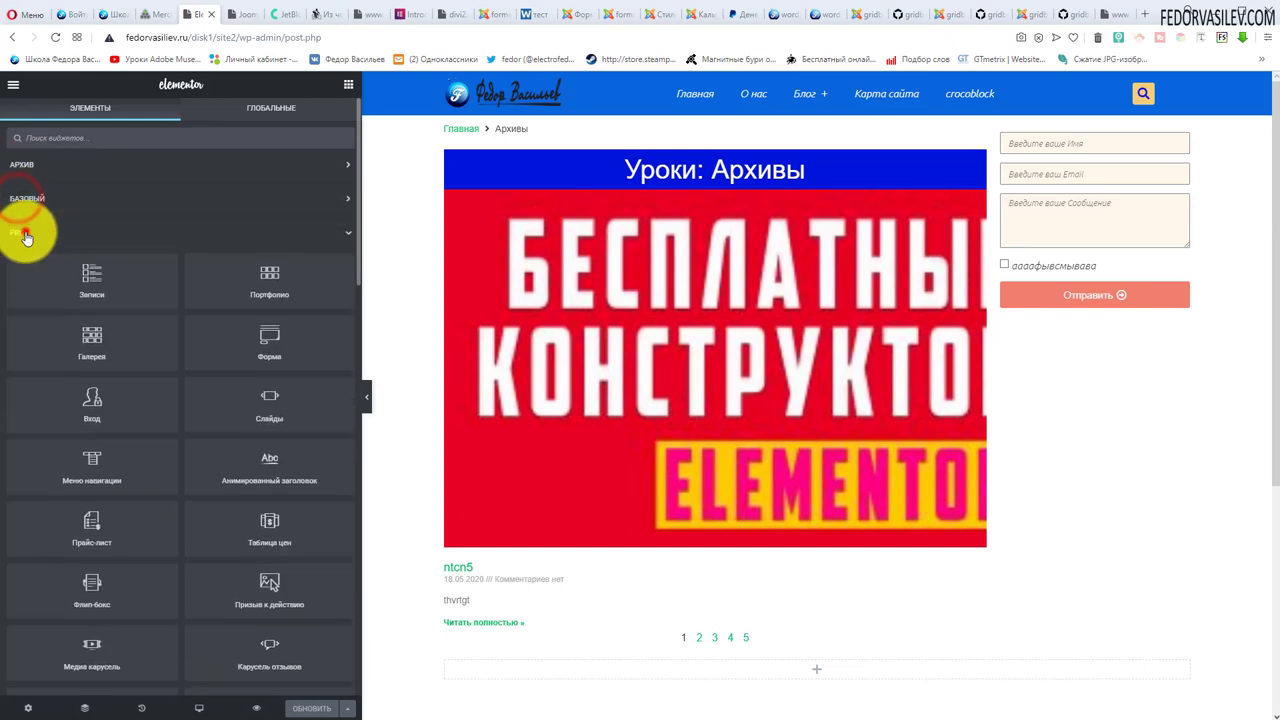
left_click(25, 232)
left_click(27, 272)
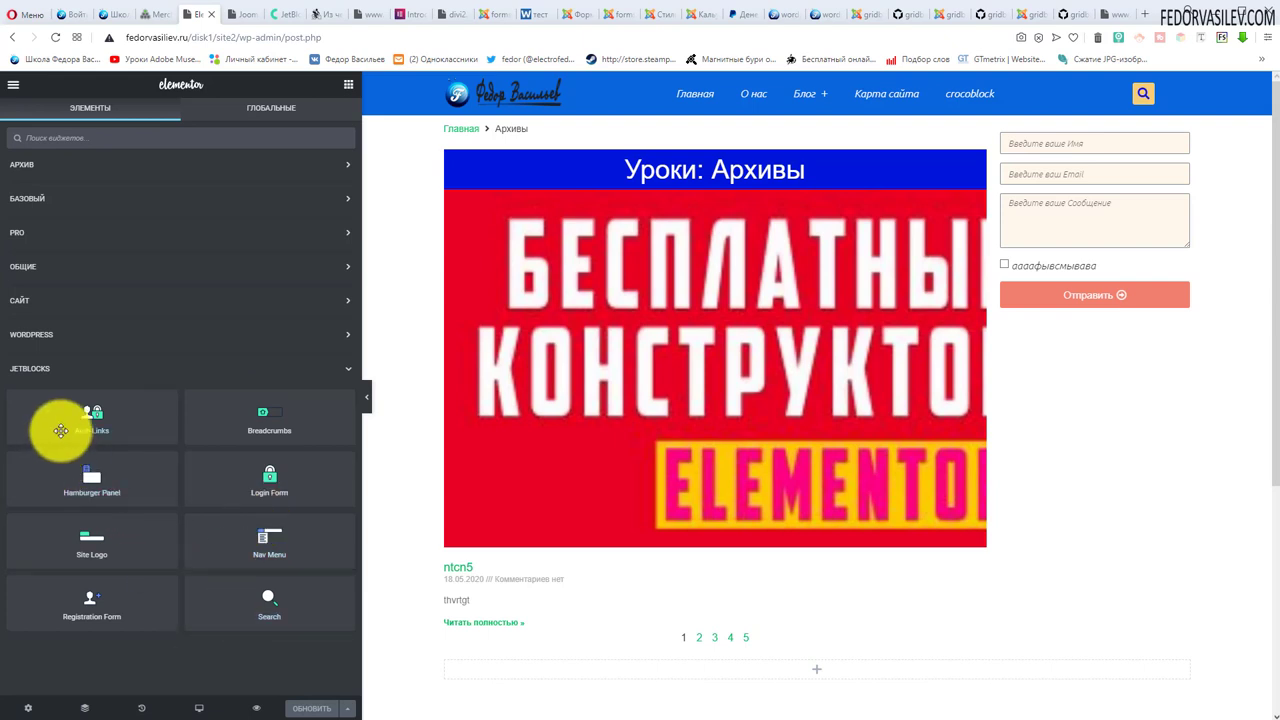
left_click_drag(93, 413, 1108, 318)
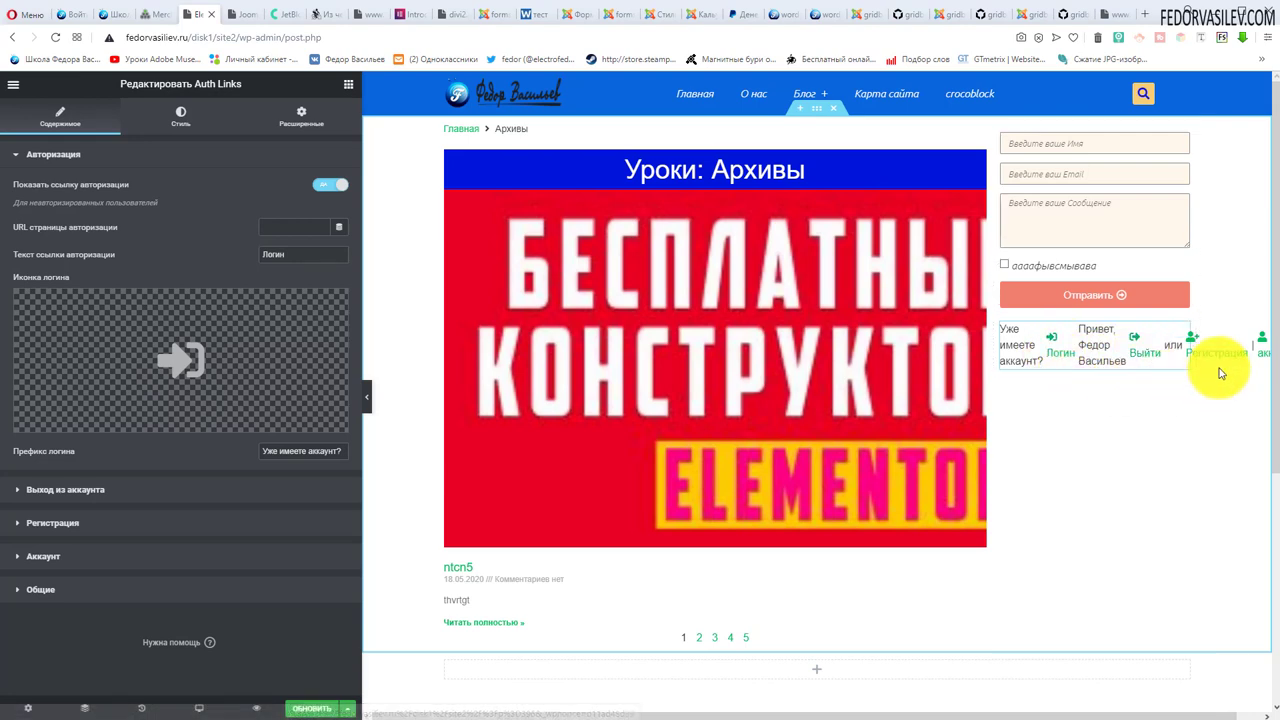
left_click_drag(1183, 328, 588, 132)
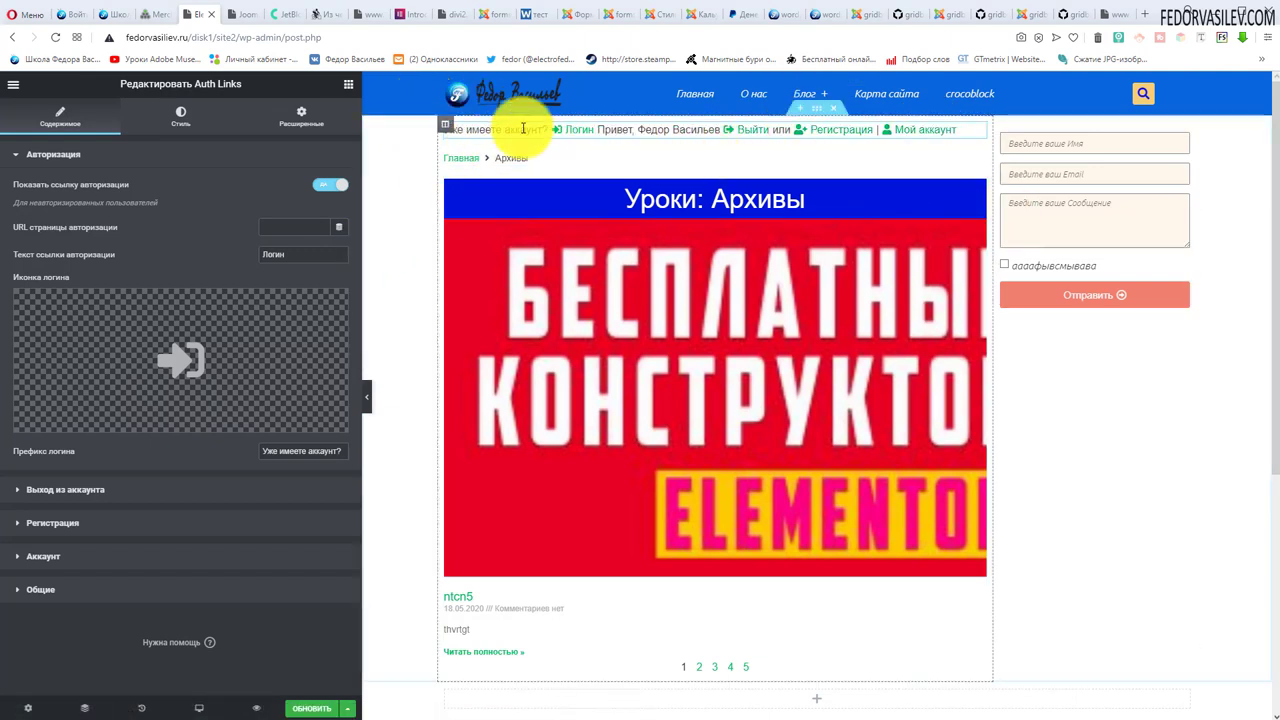
Delete the existing breadcrumbs and add a new JetBlocks Breadcrumbs widget between the auth links and the archive title.
right_click(978, 163)
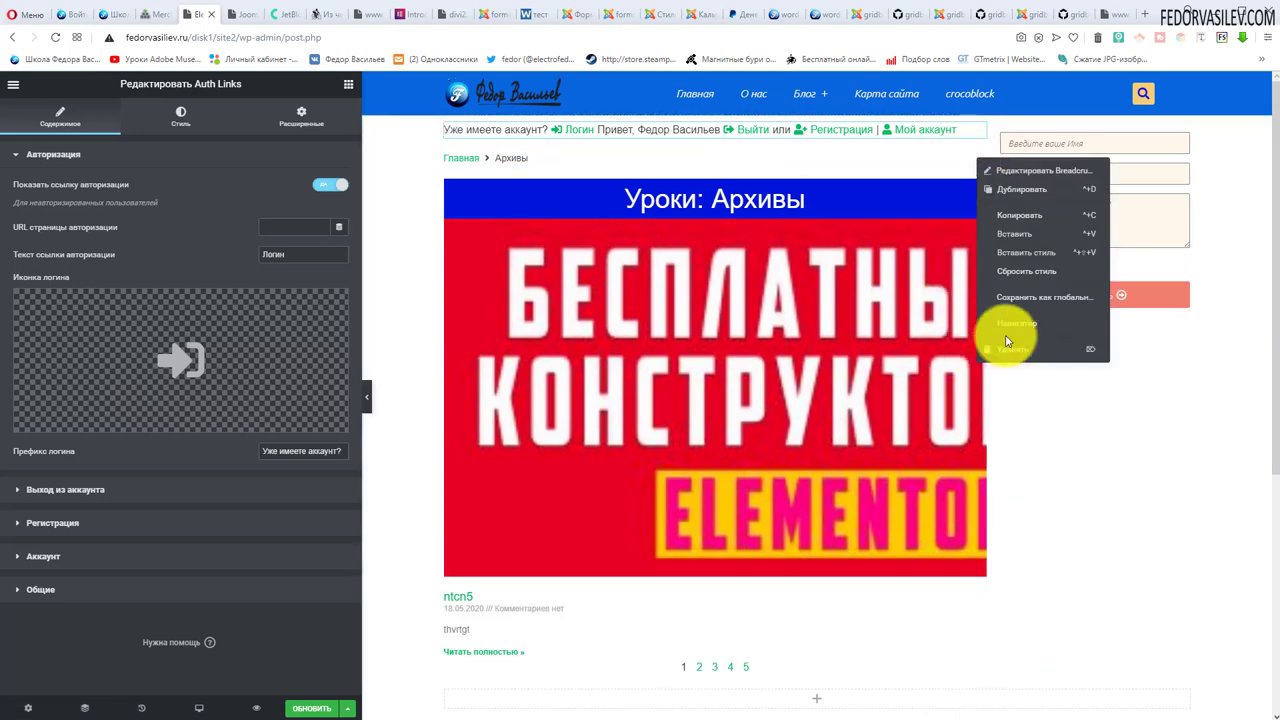
left_click(1008, 349)
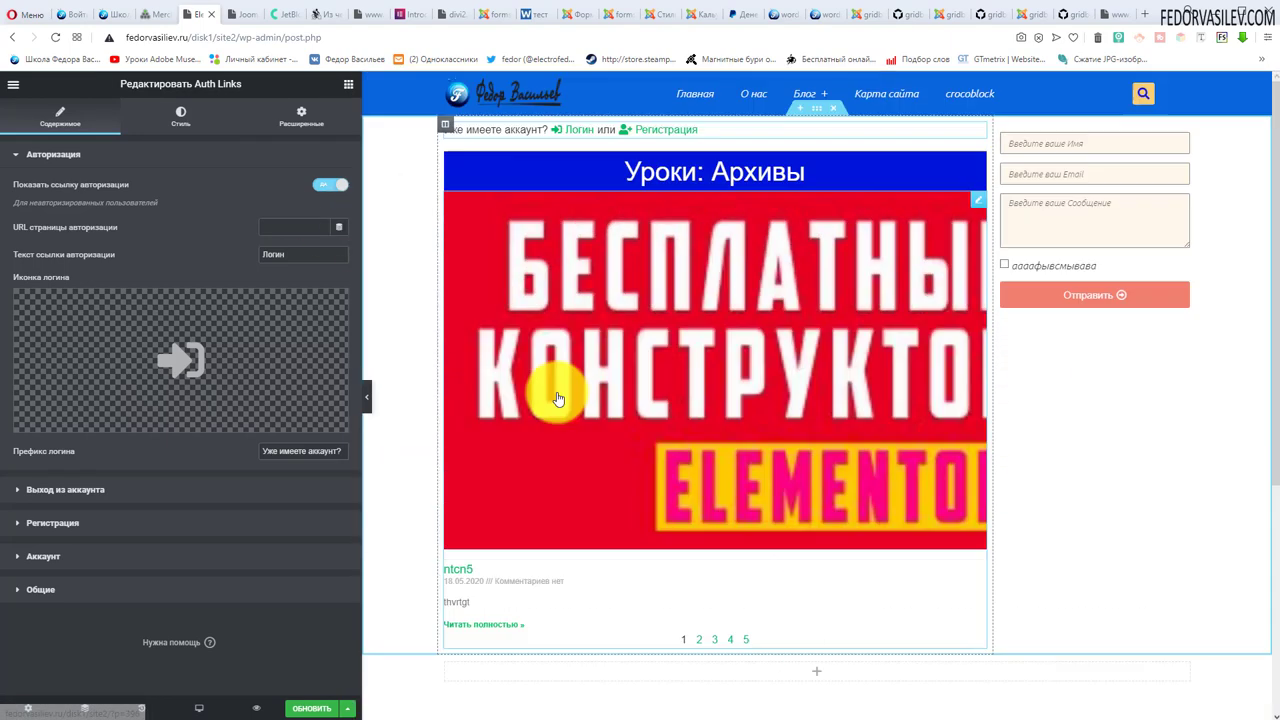
left_click(10, 89)
left_click(9, 90)
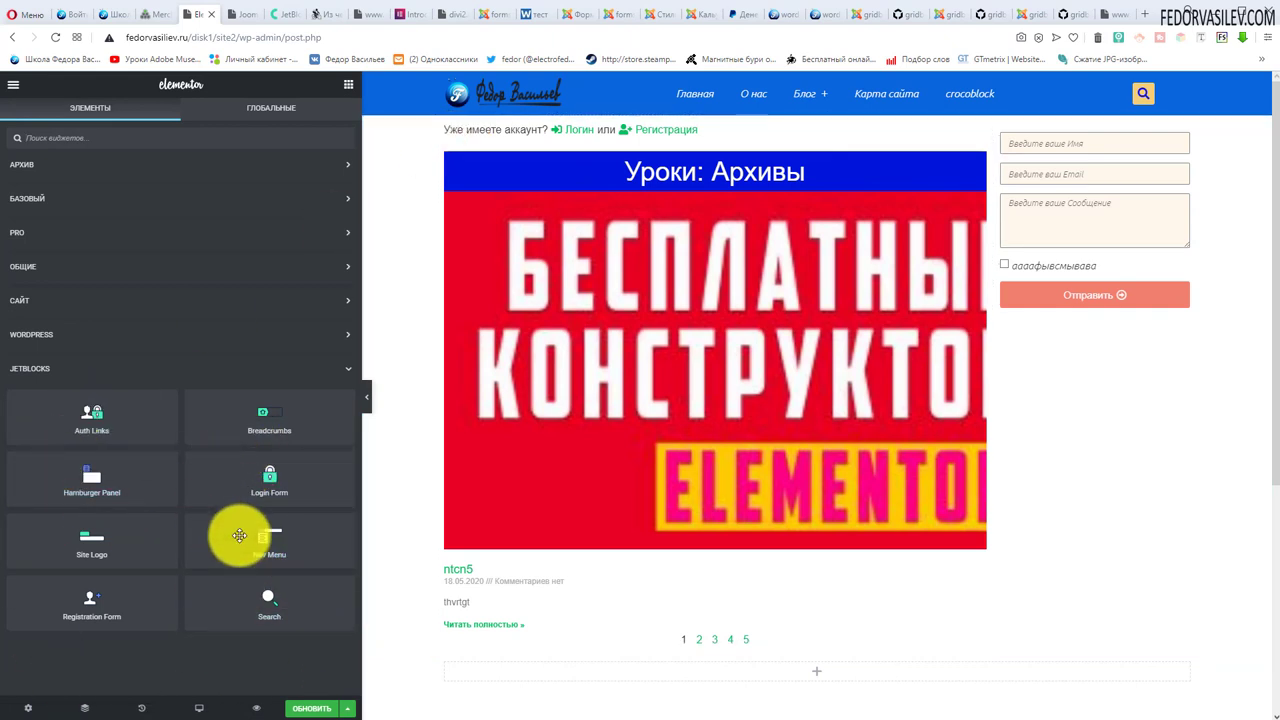
left_click_drag(274, 414, 506, 224)
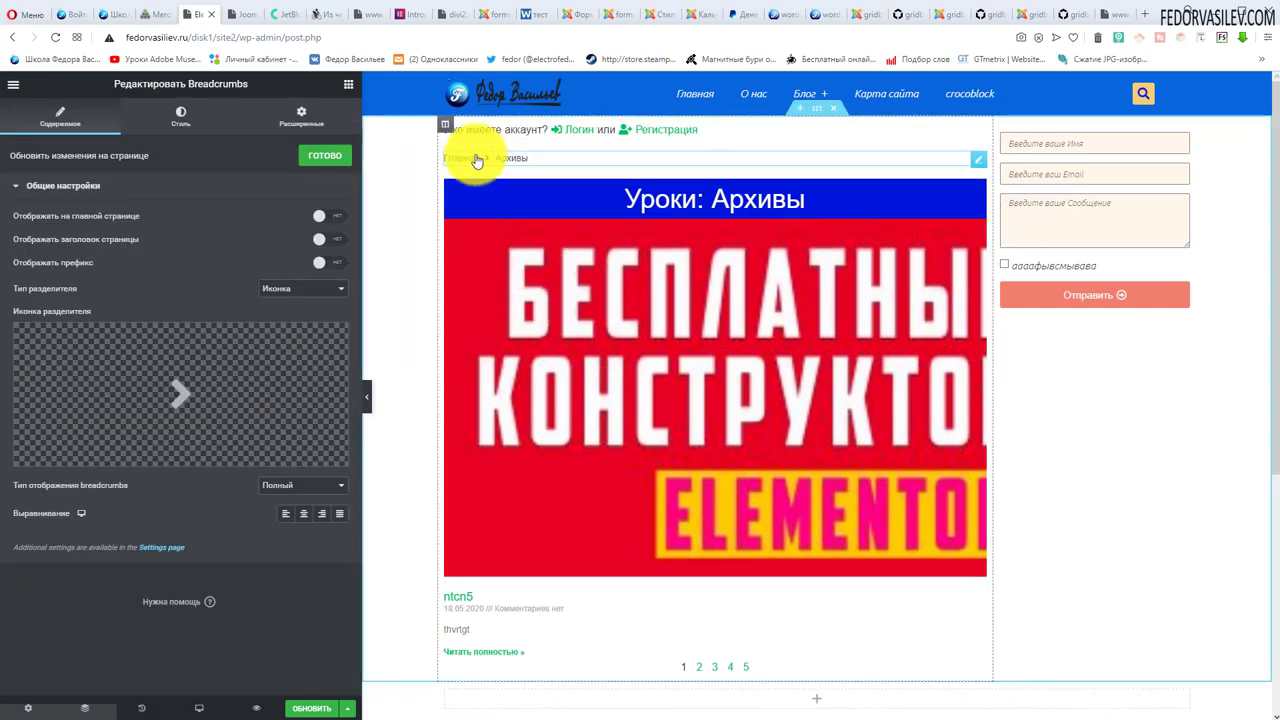
Add the JetBlocks Login Form widget below the contact form in the sidebar column.
left_click(13, 84)
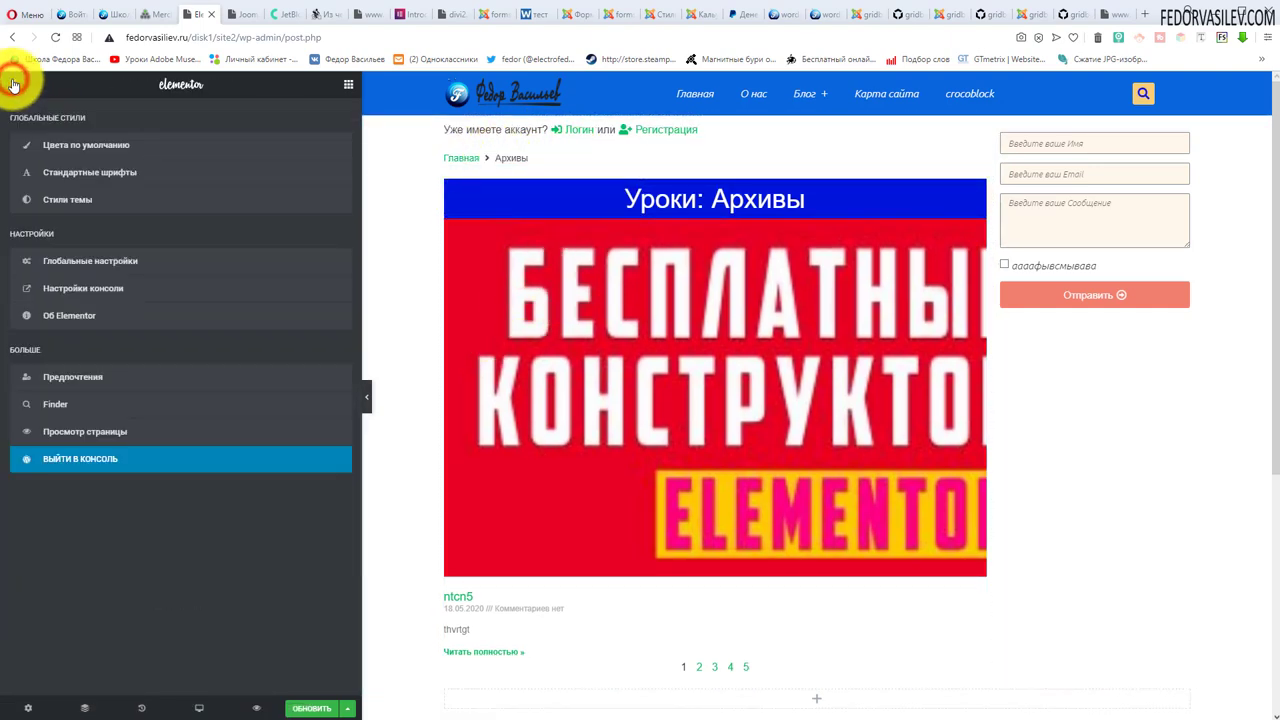
left_click(13, 84)
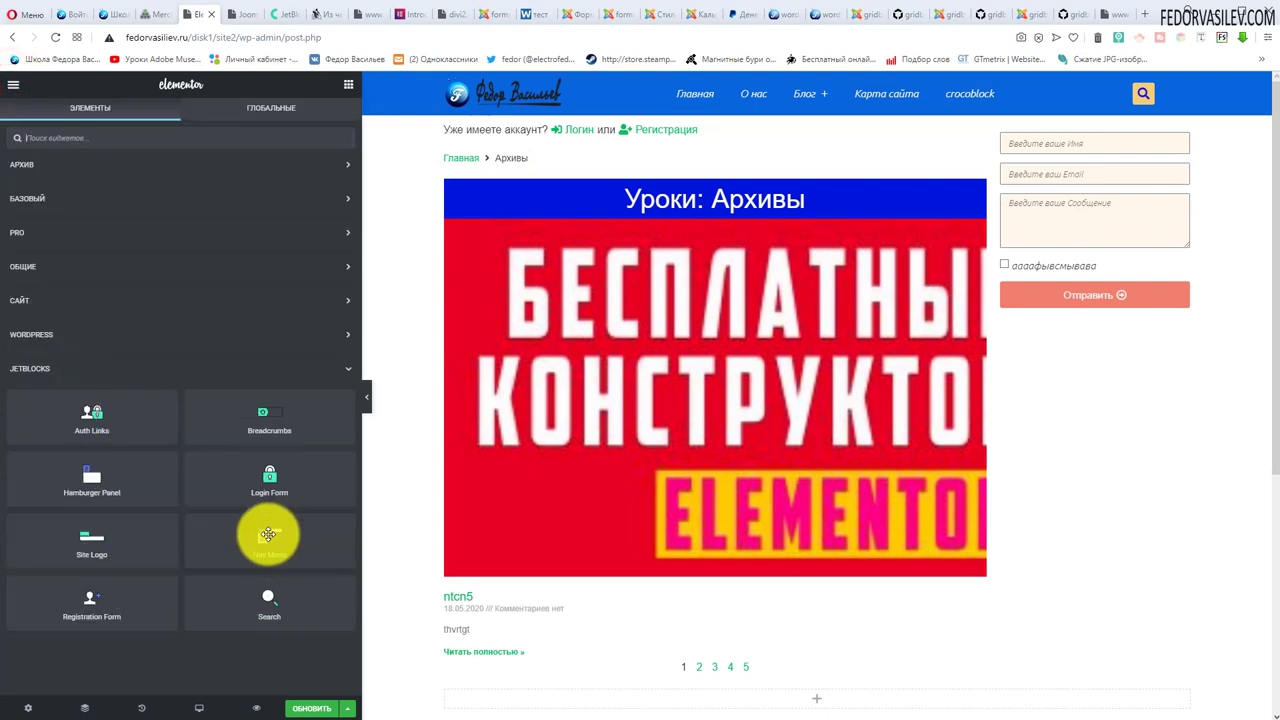
left_click_drag(276, 486, 1070, 322)
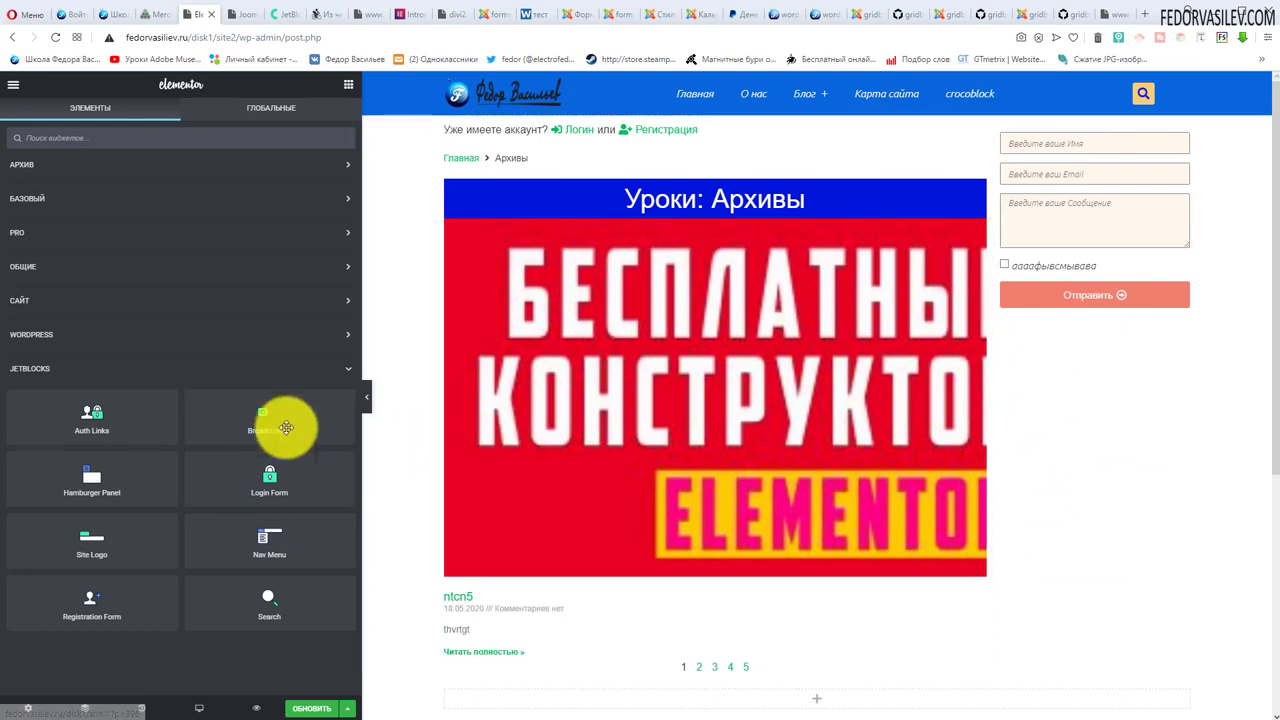
left_click_drag(279, 476, 1059, 337)
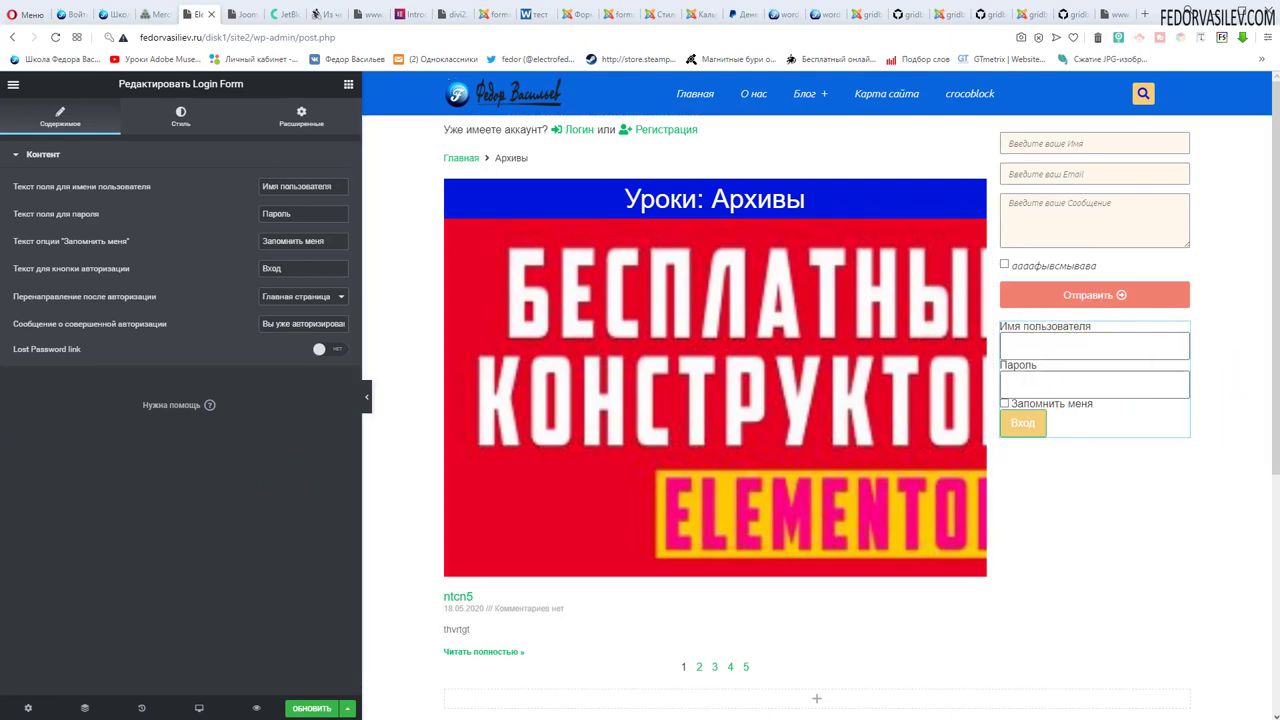
Add the JetBlocks Registration Form widget below the login form and save the template update.
left_click(16, 88)
left_click(9, 88)
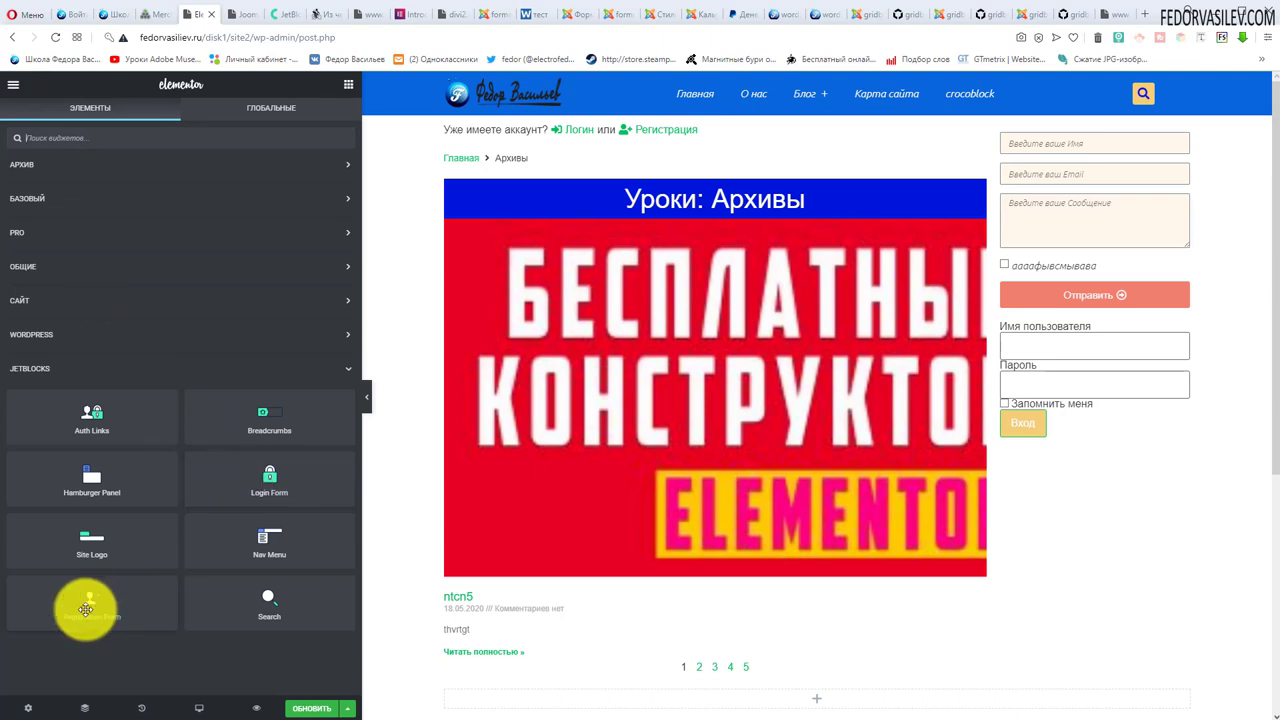
left_click_drag(86, 609, 785, 452)
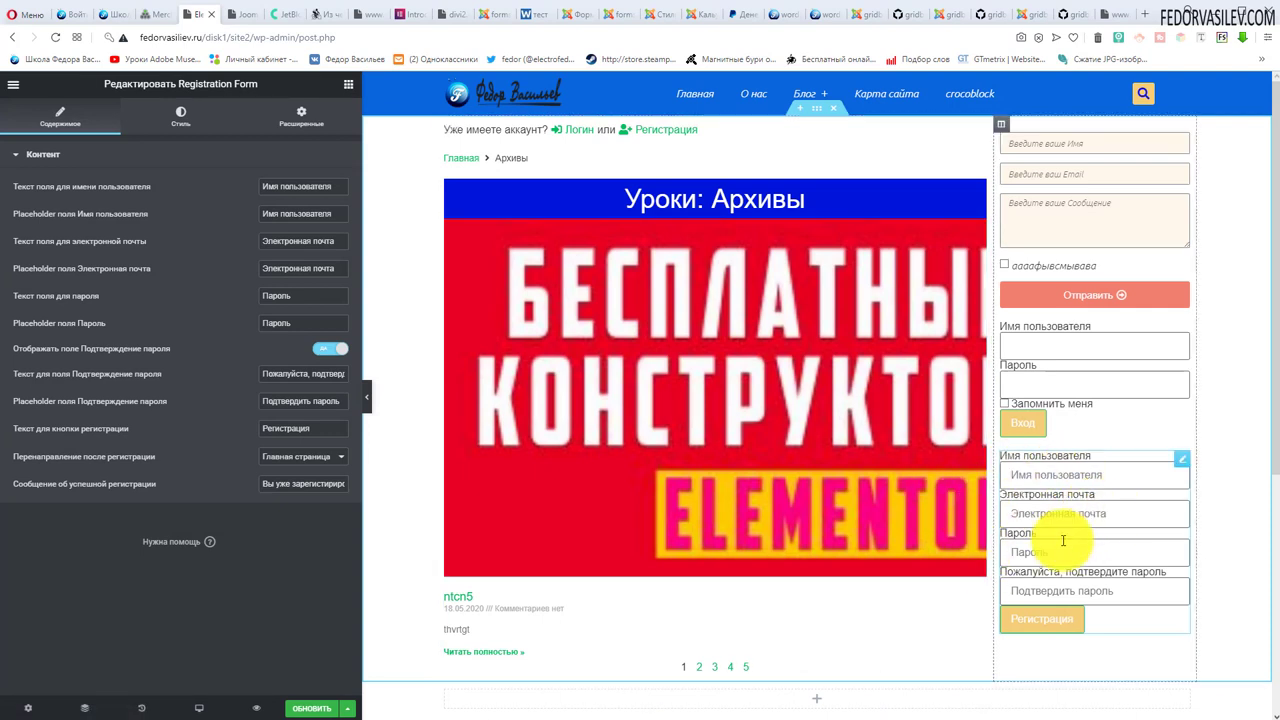
left_click(320, 712)
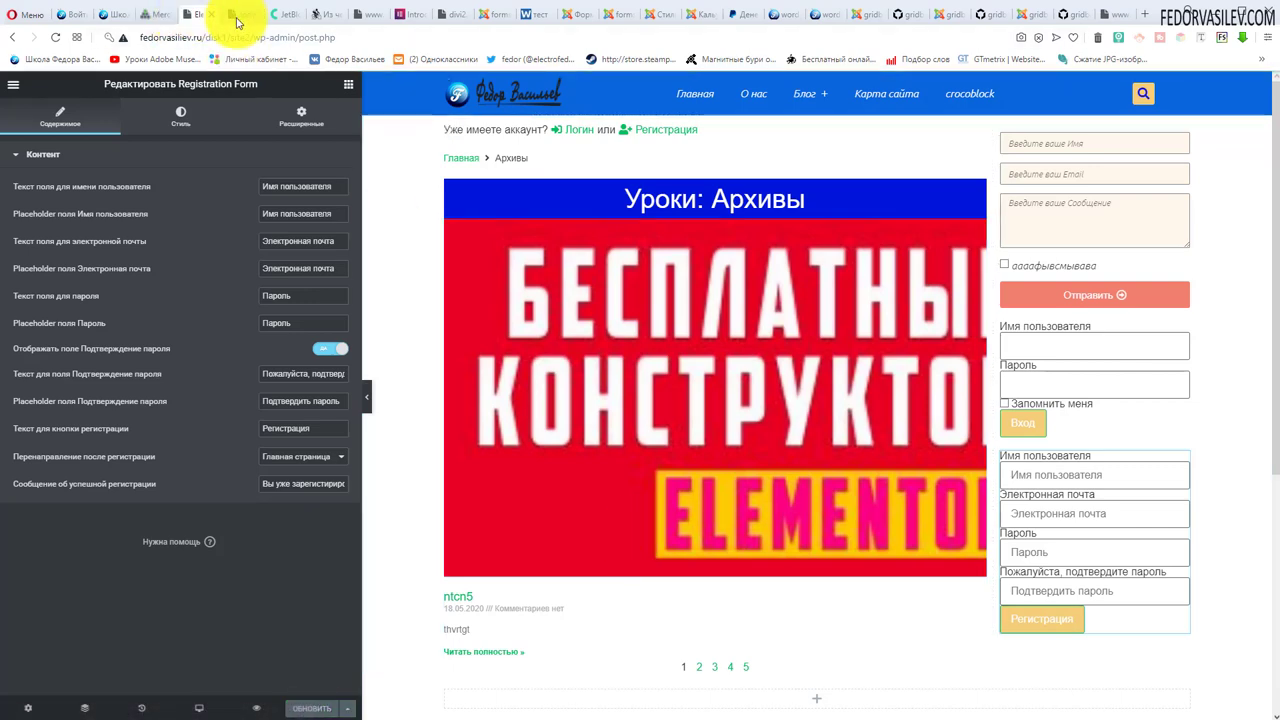
Reload the live Joomla category page and check how the login form, registration form and auth links appear to a logged-in visitor.
left_click(237, 20)
left_click(56, 38)
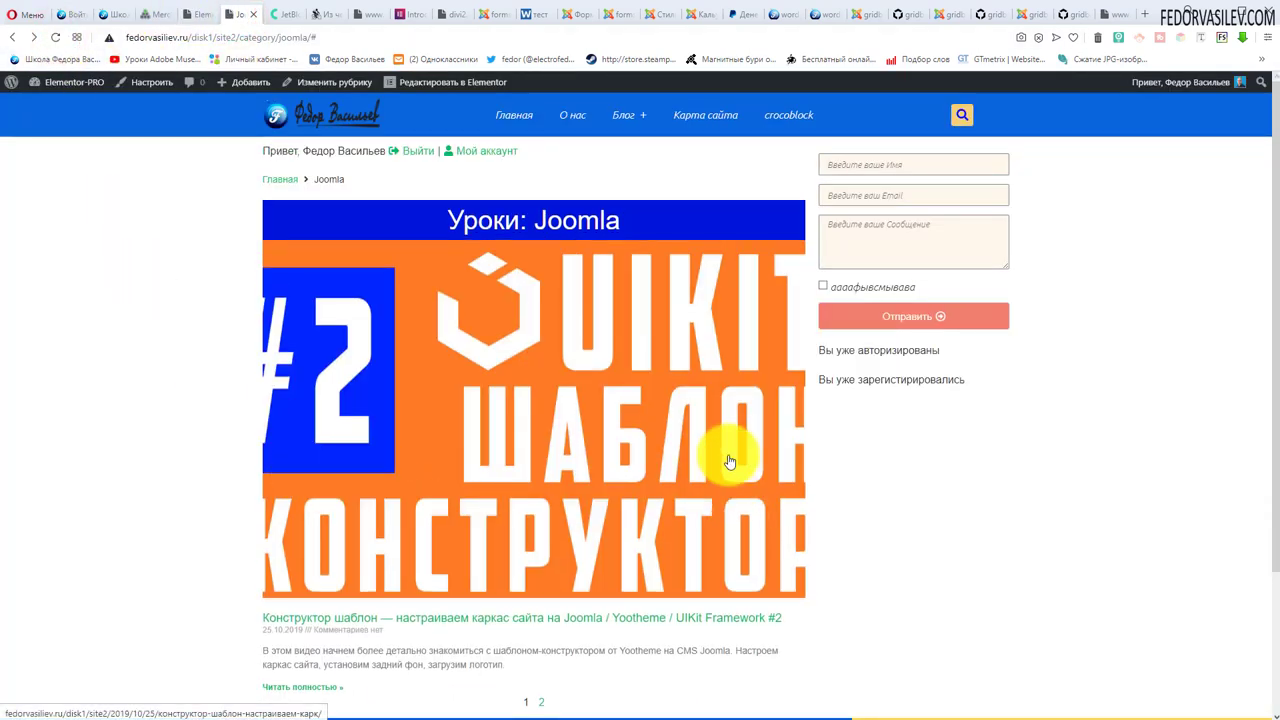
left_click_drag(945, 350, 822, 352)
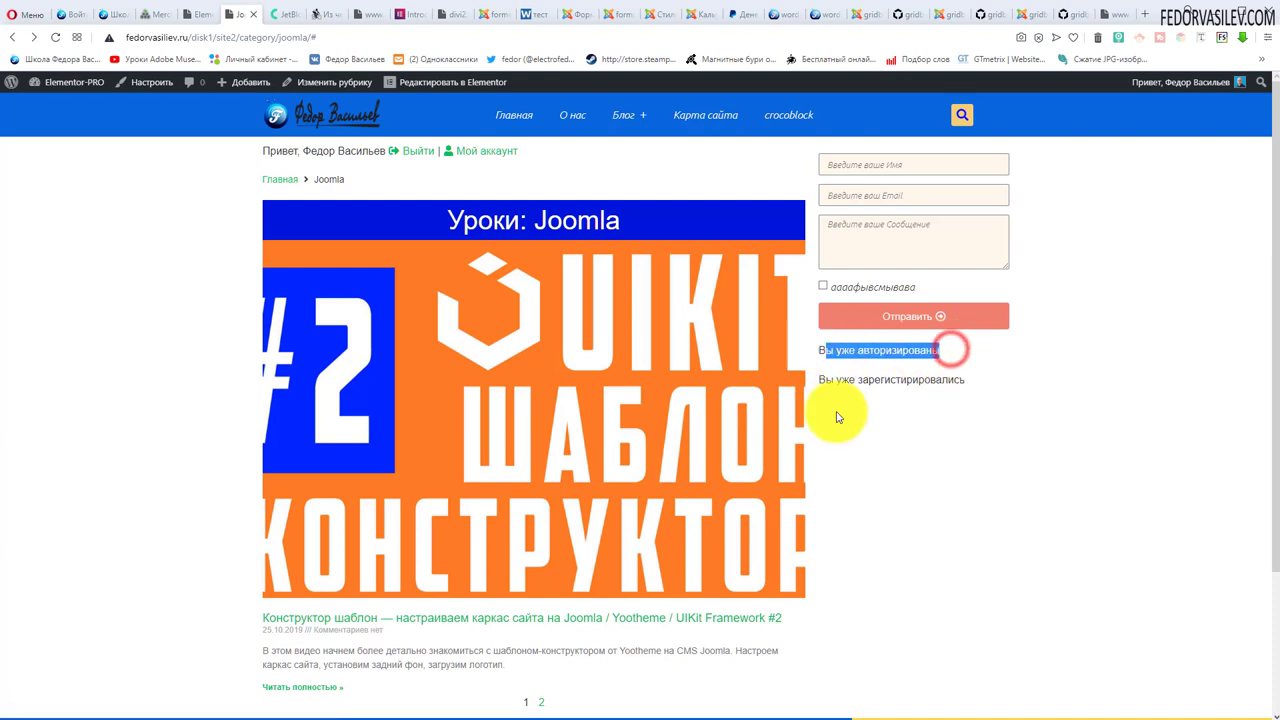
left_click(860, 366)
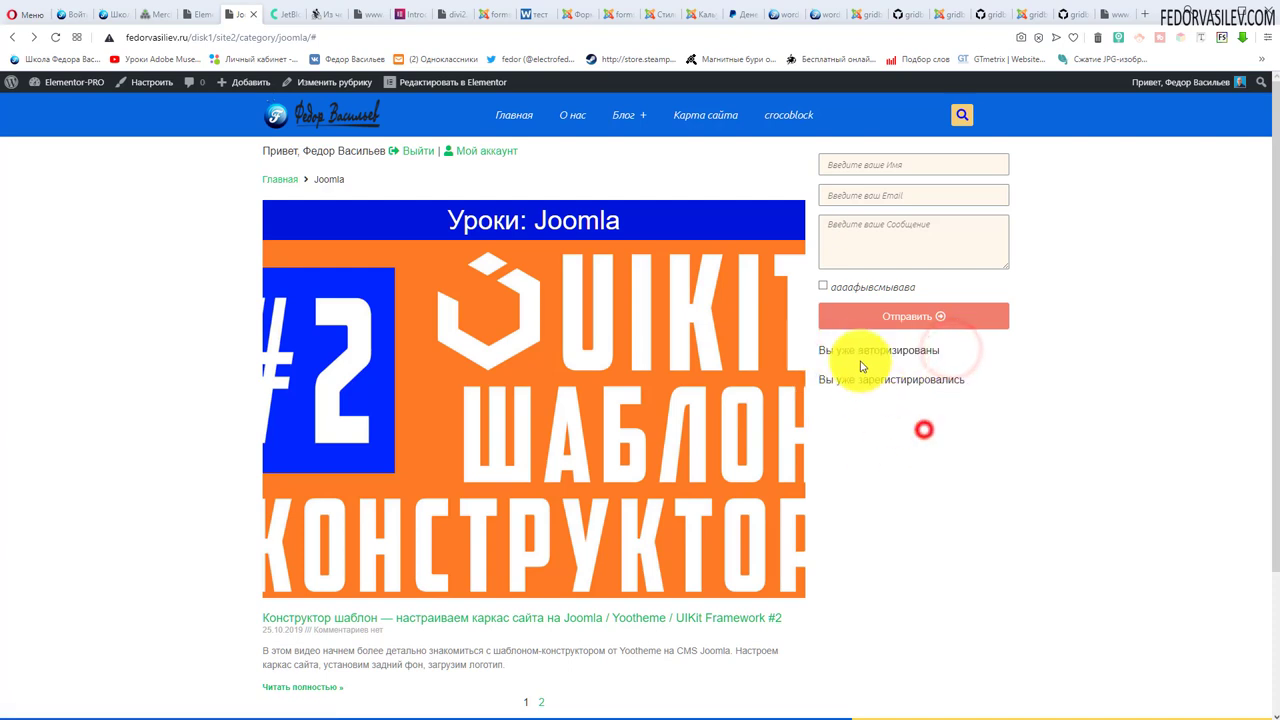
double_click(958, 379)
left_click(983, 430)
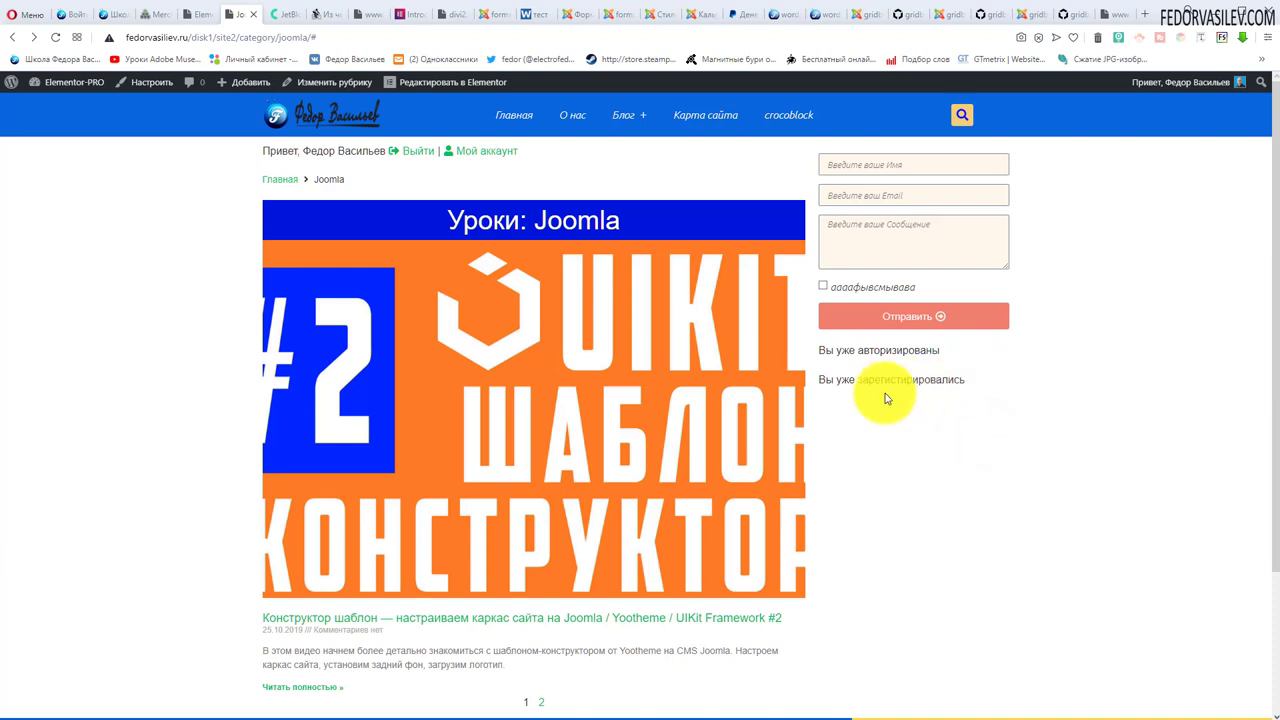
left_click_drag(268, 150, 512, 151)
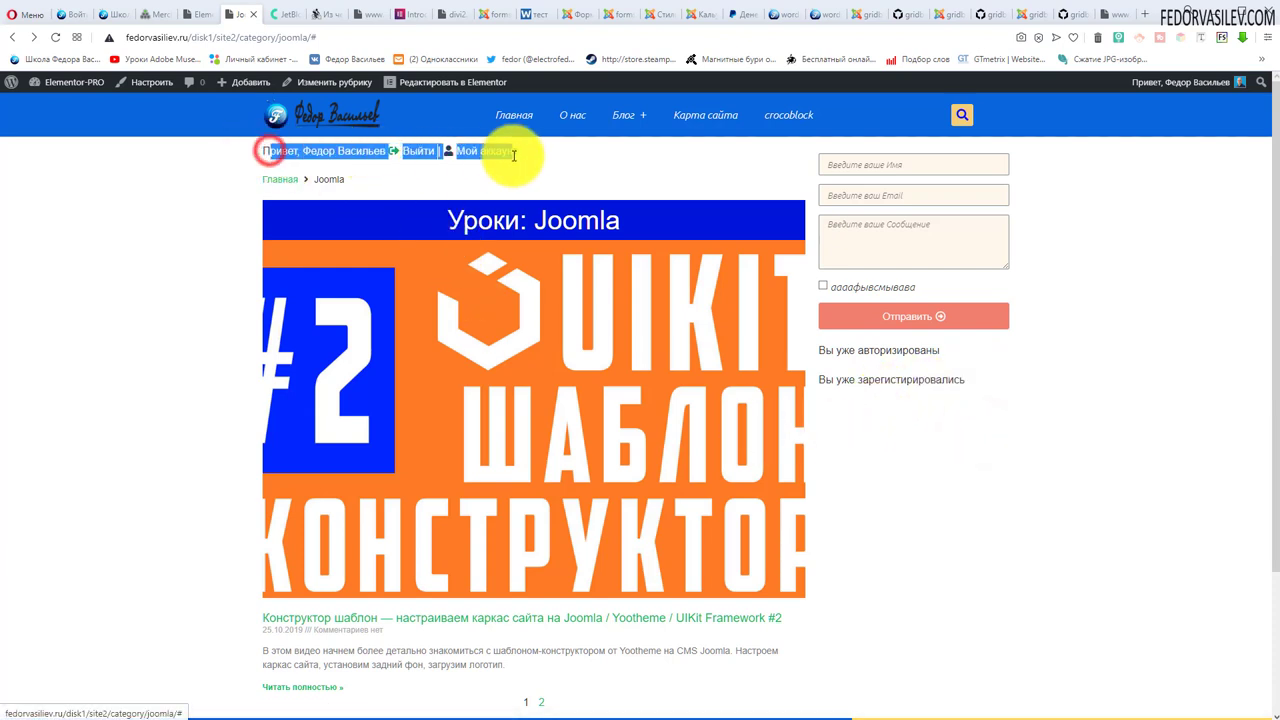
left_click(664, 176)
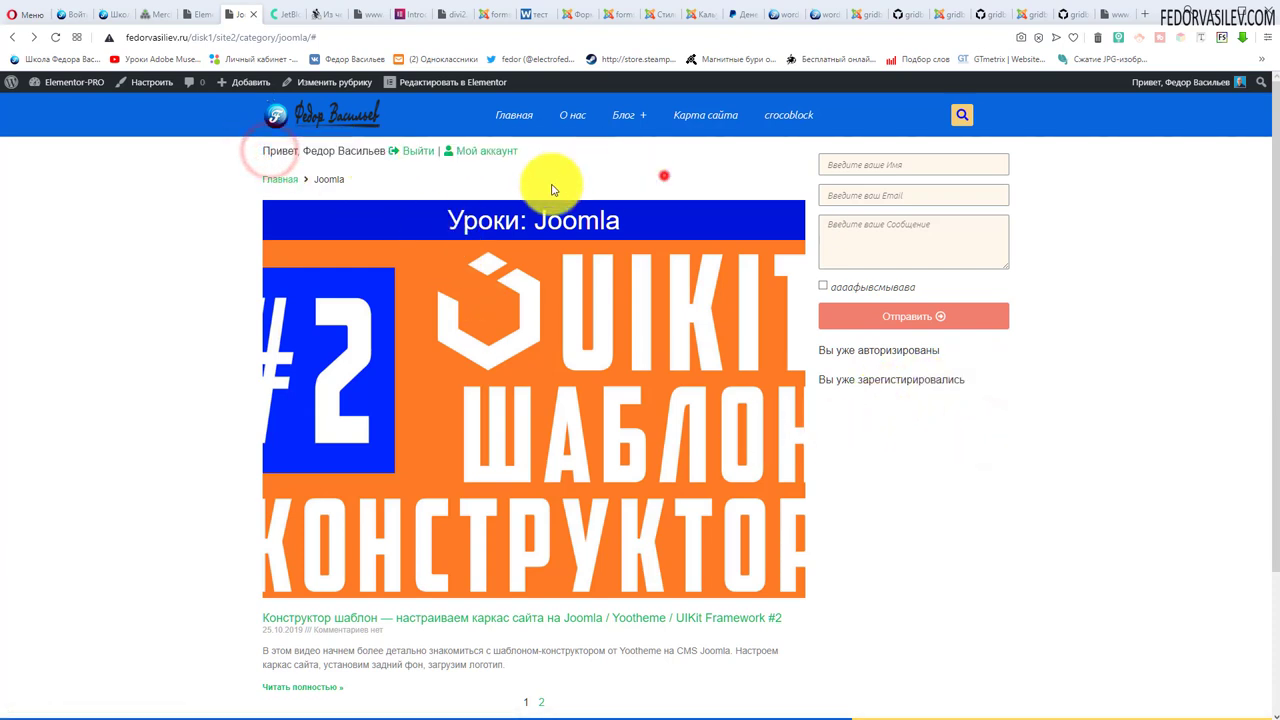
Log out through the auth links, look through the "UIKit Framework #2" article, and return to the Joomla category page.
left_click(419, 150)
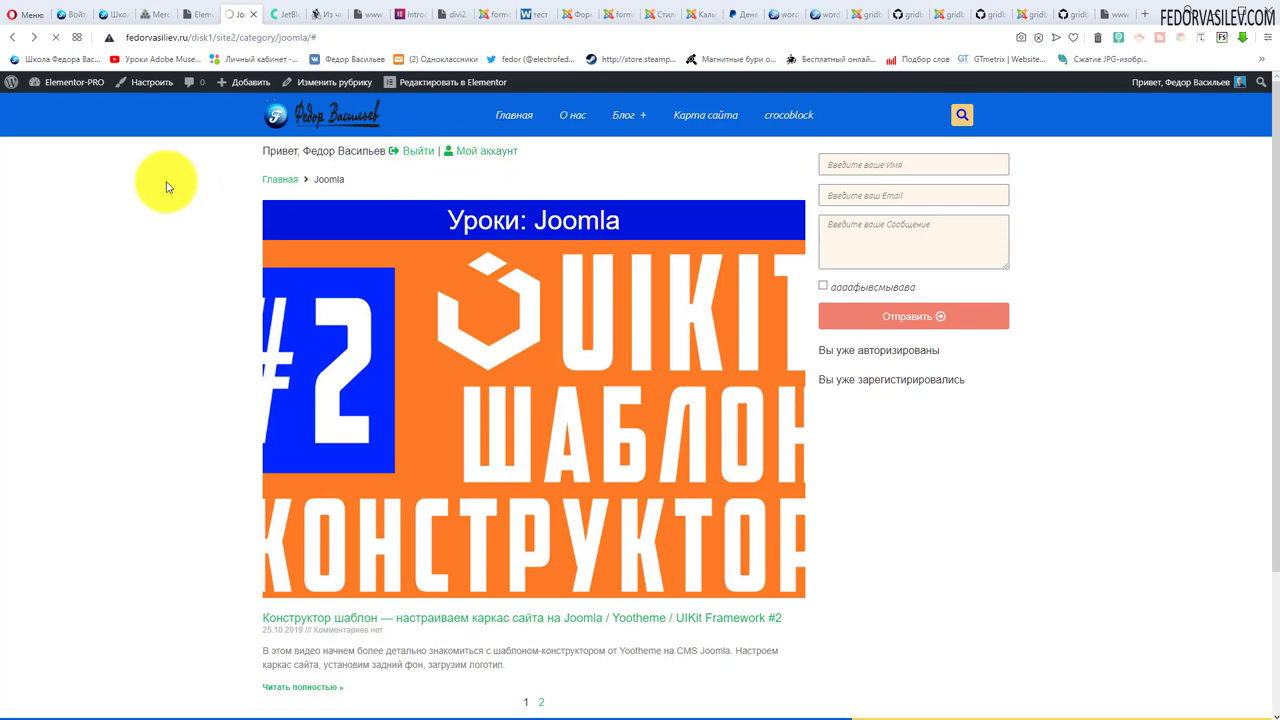
scroll(447, 337, "down", 4)
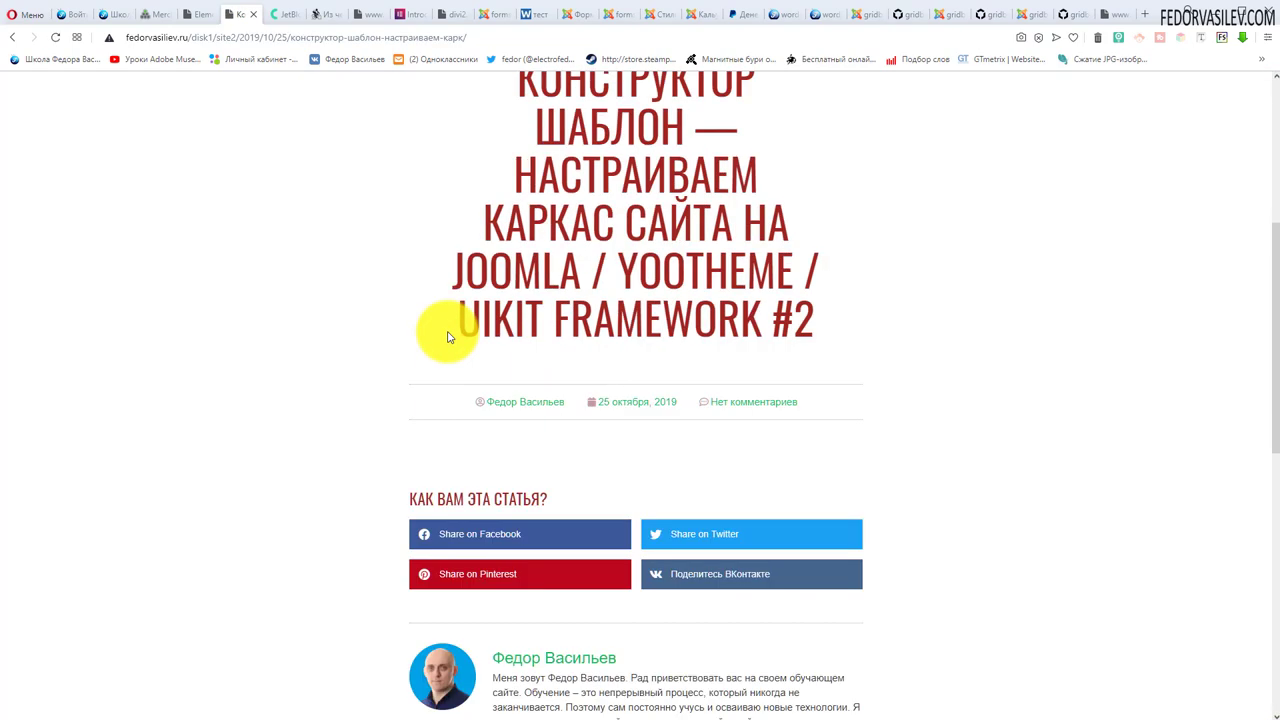
scroll(447, 337, "down", 4)
scroll(447, 337, "up", 5)
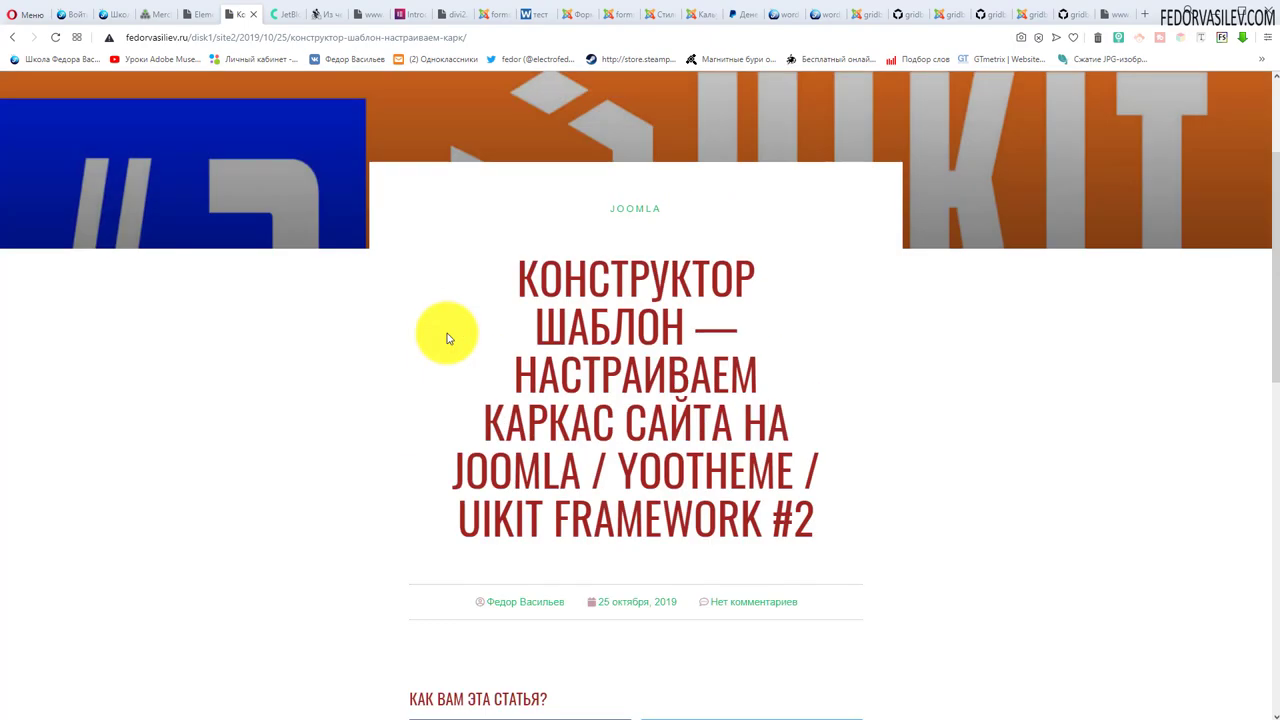
scroll(447, 337, "up", 2)
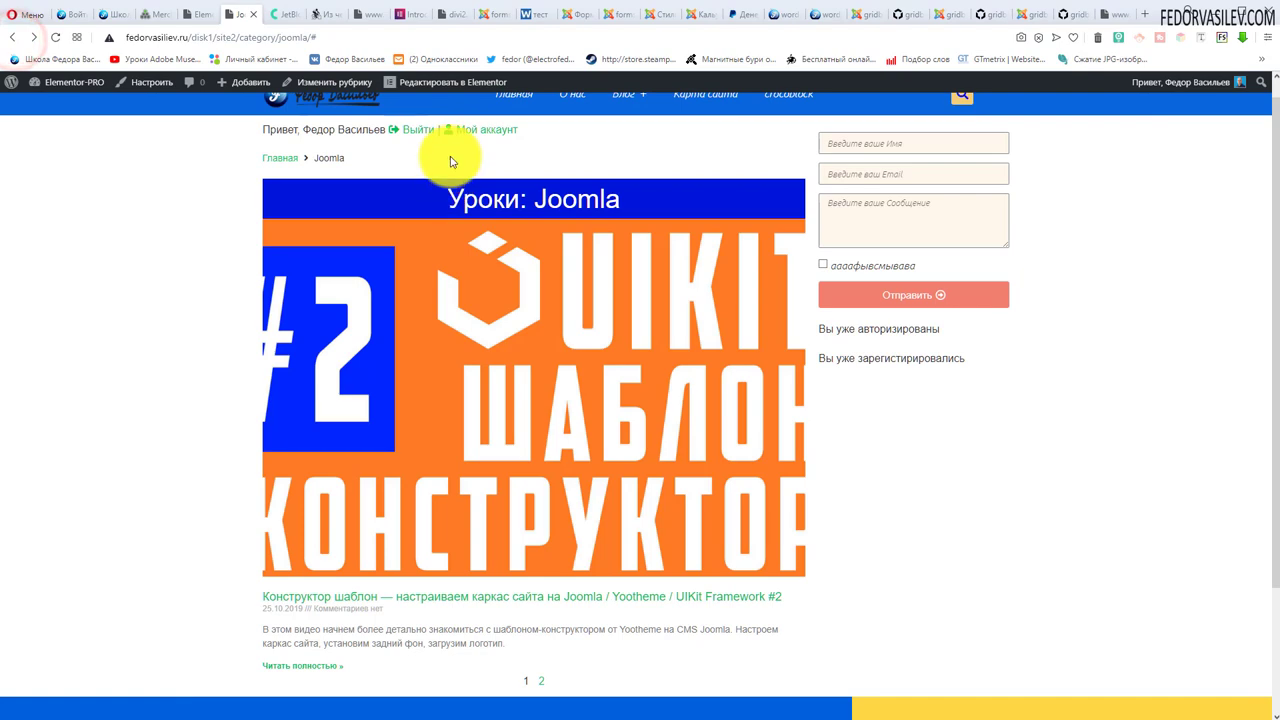
left_click(462, 135)
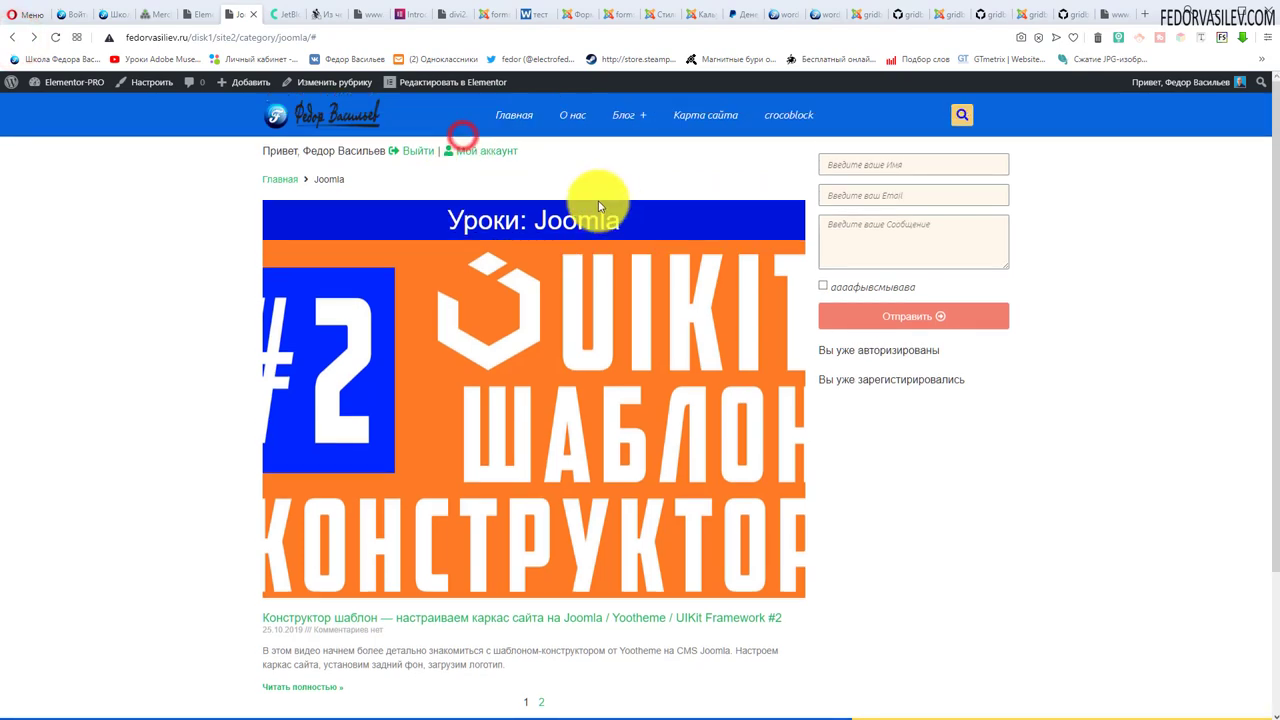
Return to the Elementor editor and log back in to the expired WordPress session with the username and password.
left_click(199, 21)
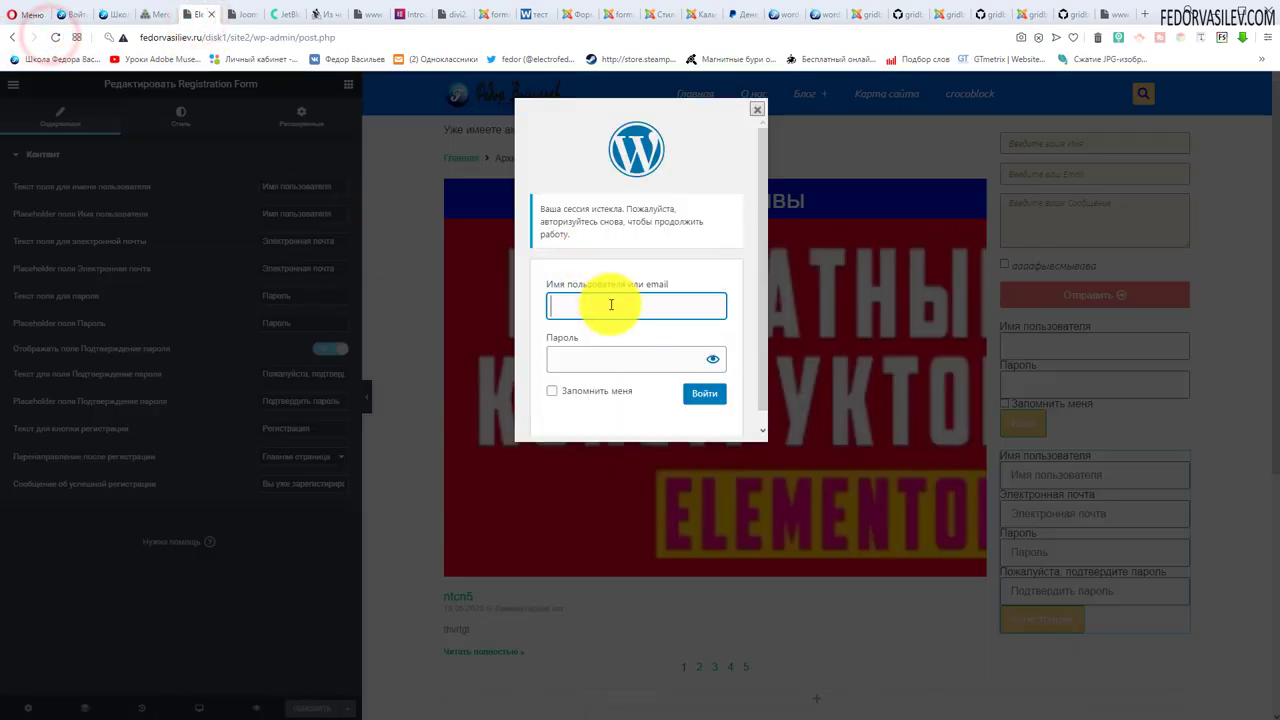
left_click(611, 304)
left_click(603, 334)
key("Return")
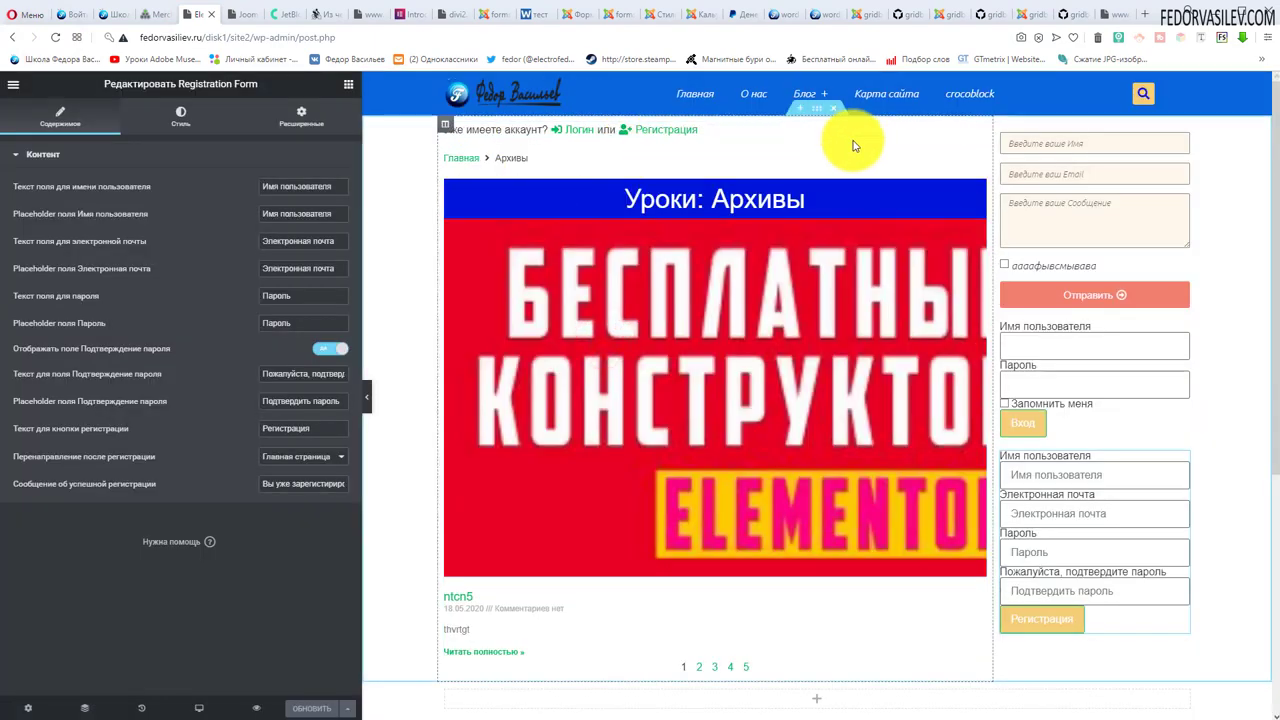
Open the Auth Links widget and review its login link's URL, text, icon and prefix settings, switching the link off and back on.
left_click(976, 134)
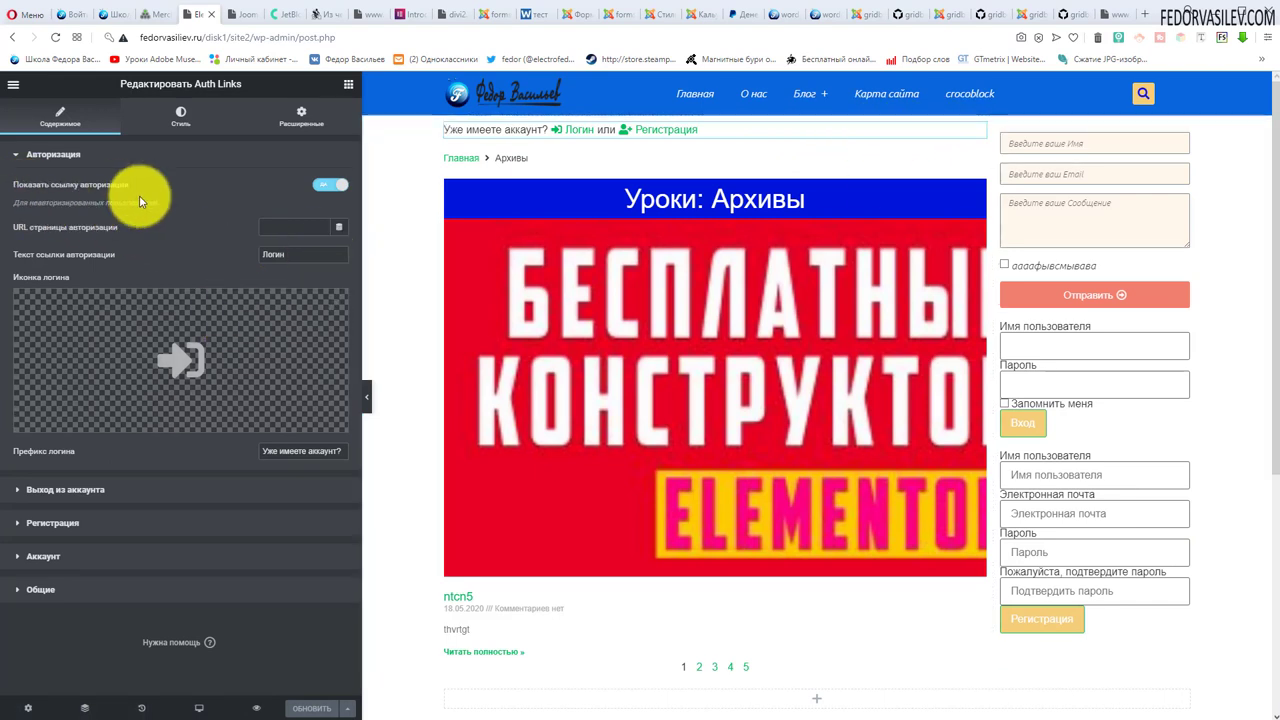
left_click(322, 187)
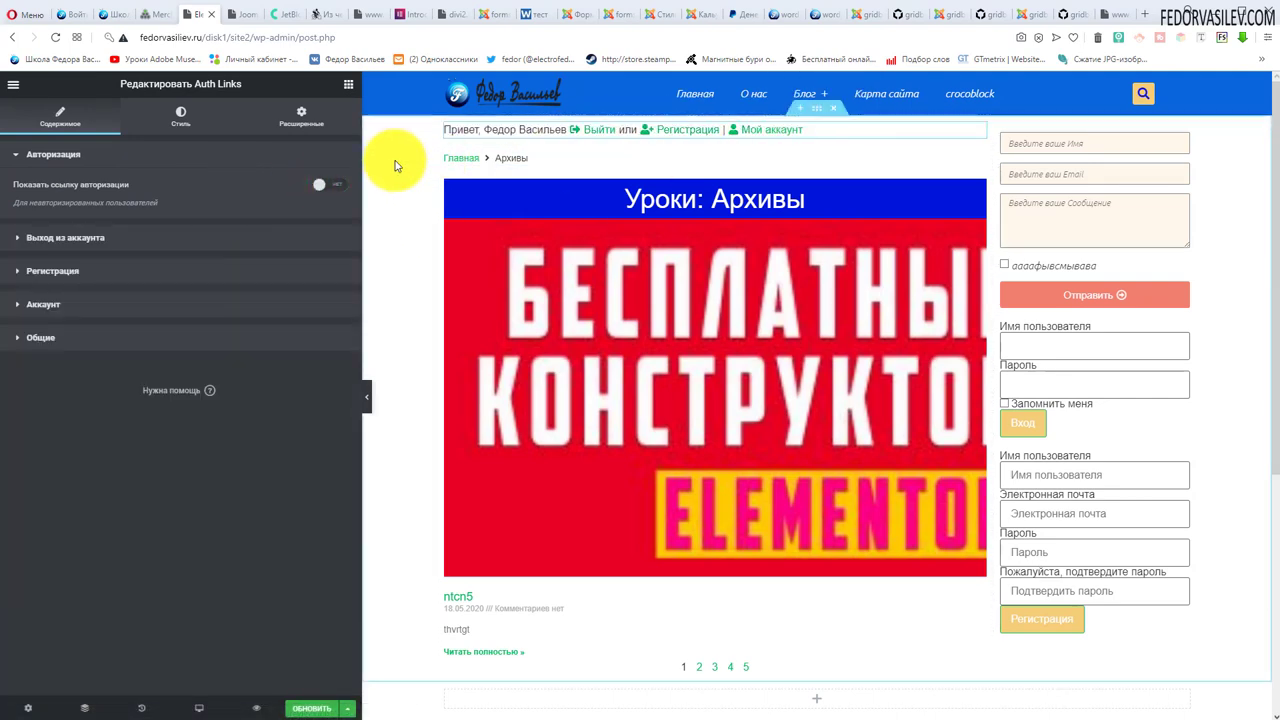
left_click(333, 185)
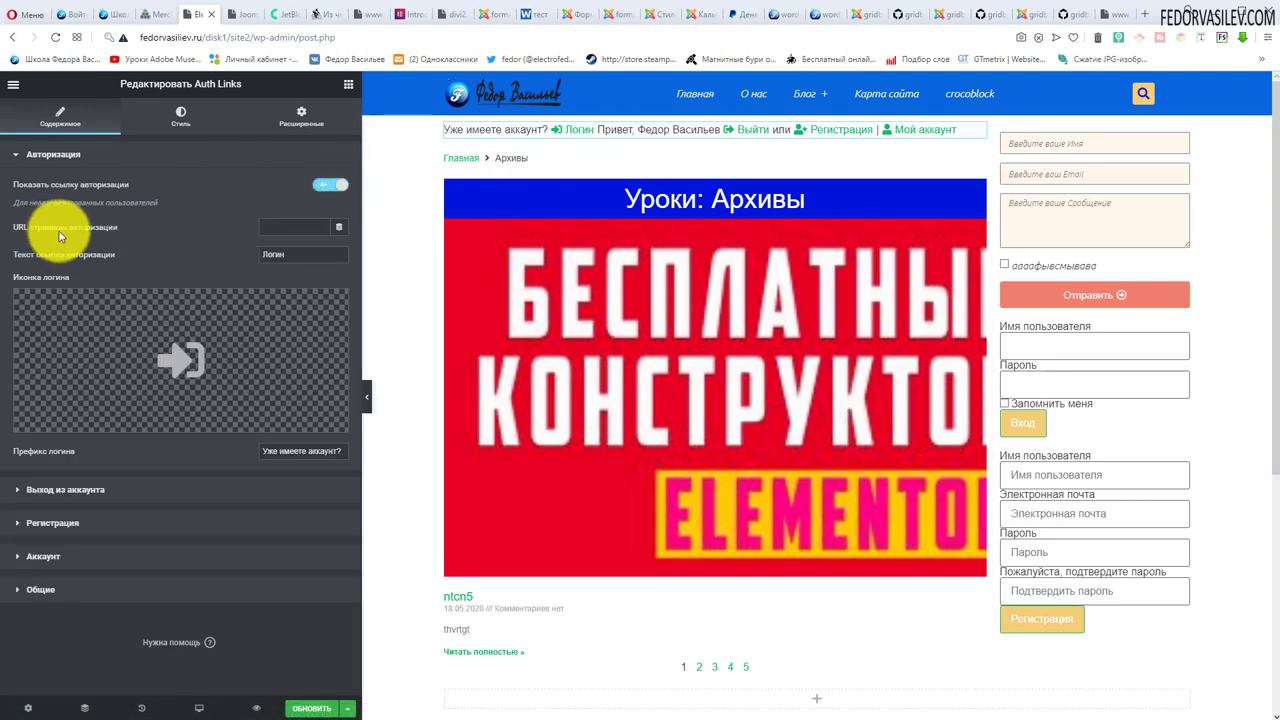
left_click(294, 229)
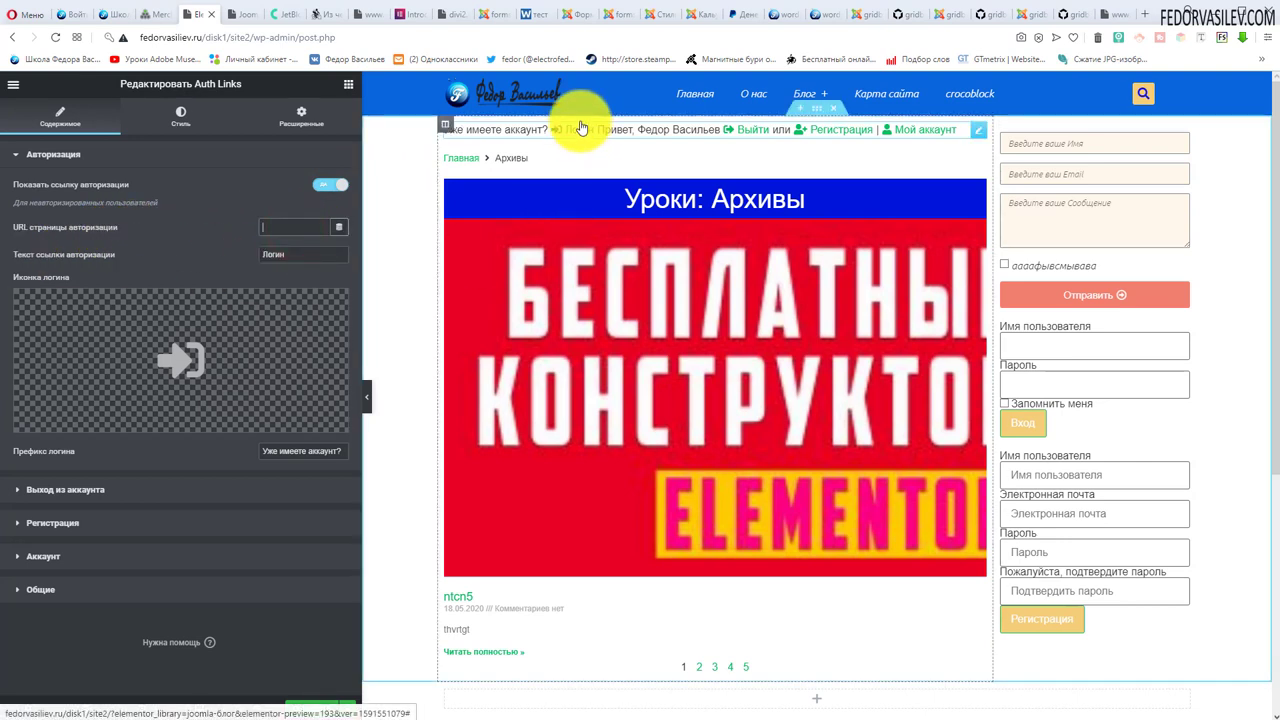
double_click(293, 255)
left_click(180, 352)
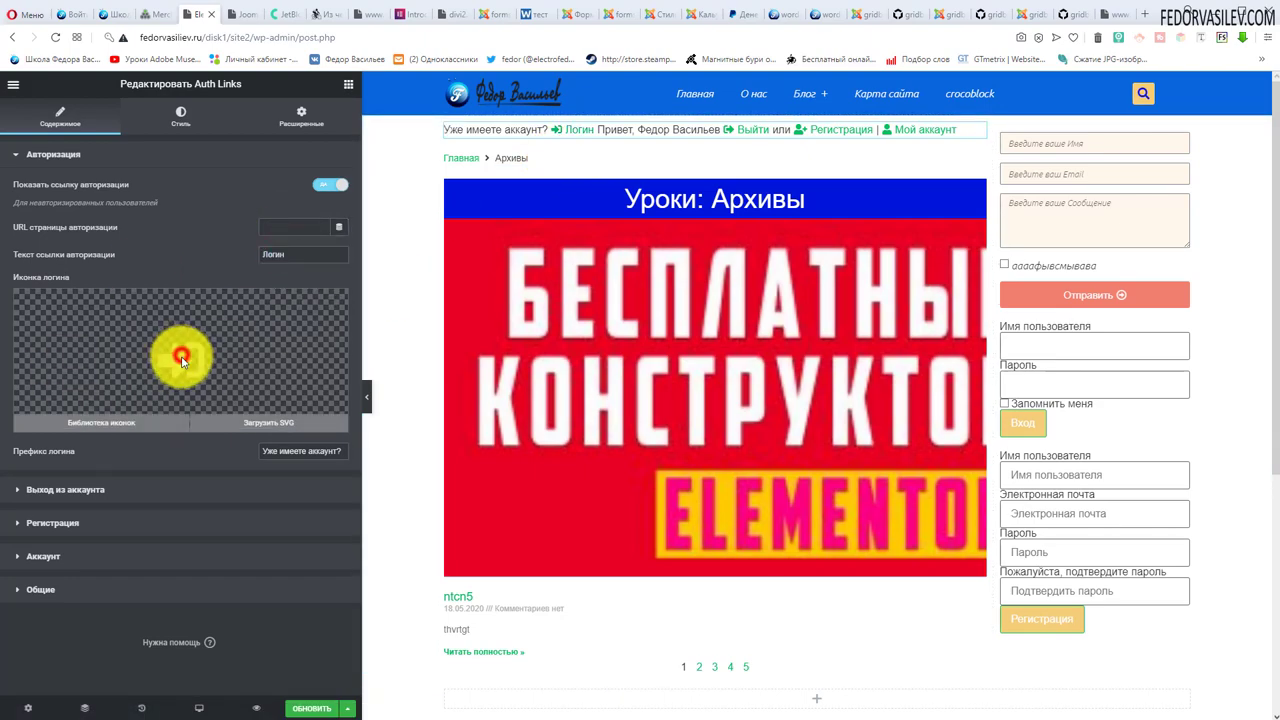
left_click(1026, 146)
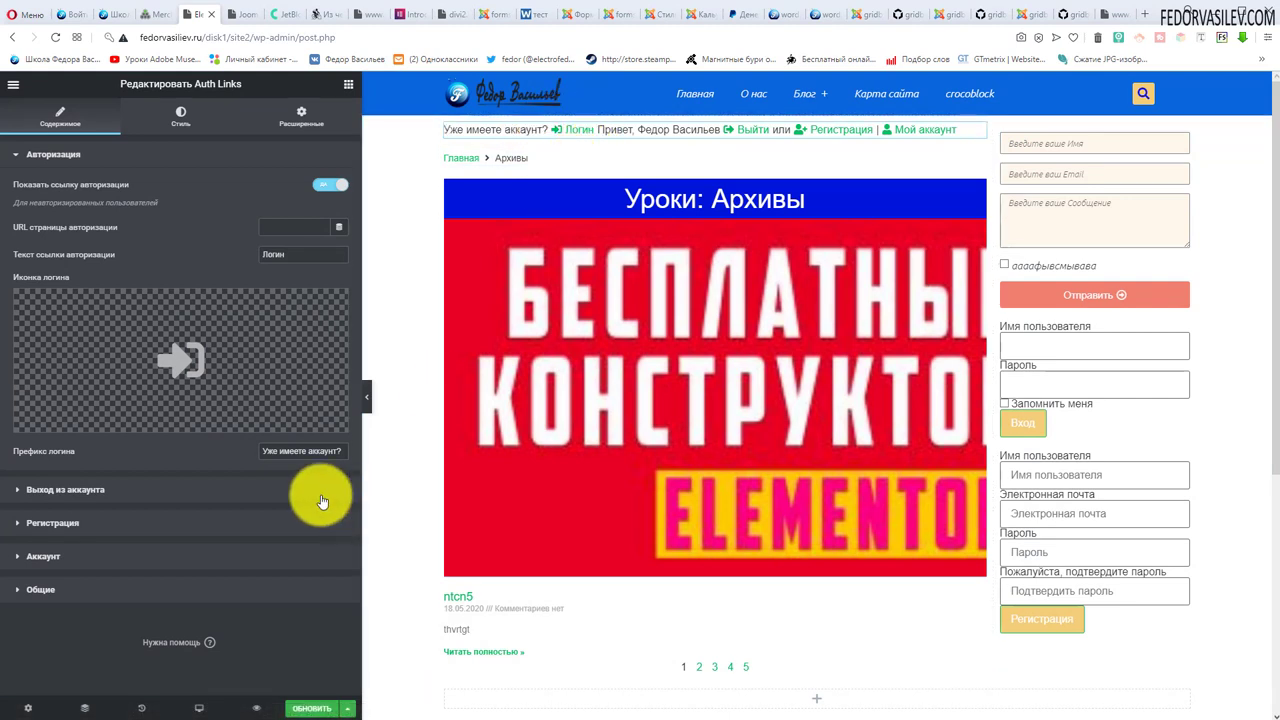
triple_click(338, 450)
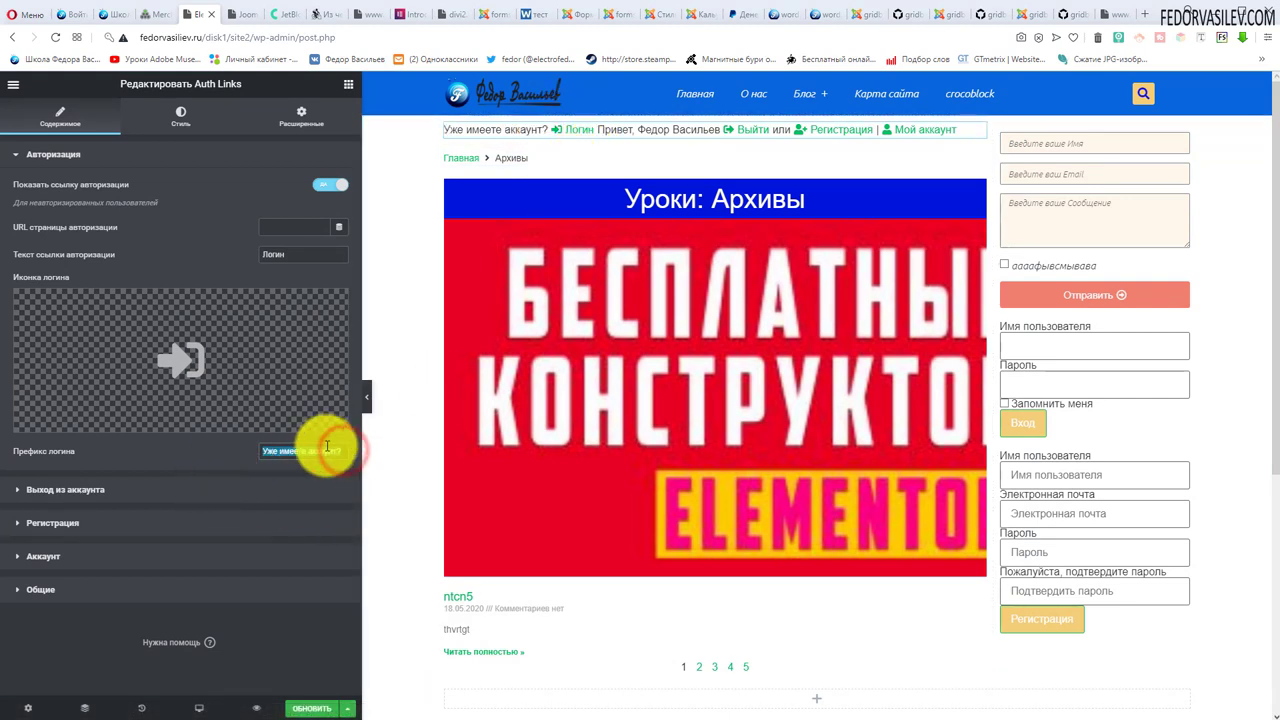
left_click(540, 130)
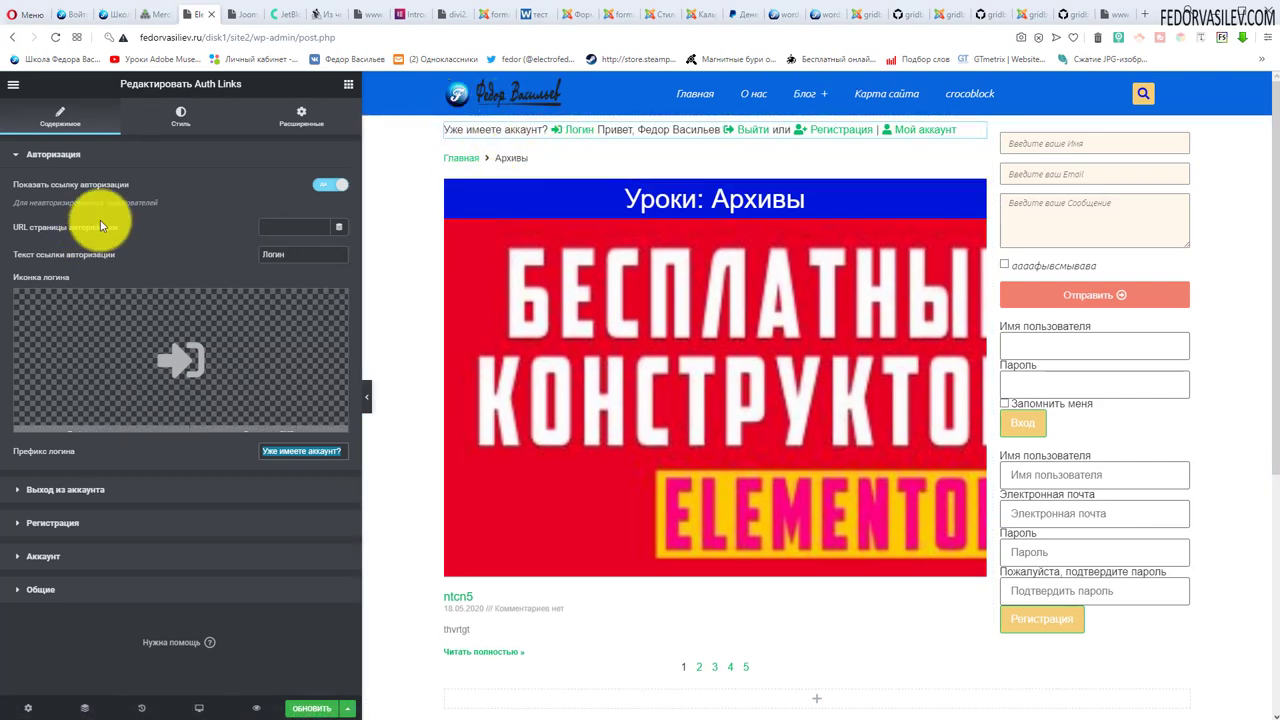
left_click(90, 156)
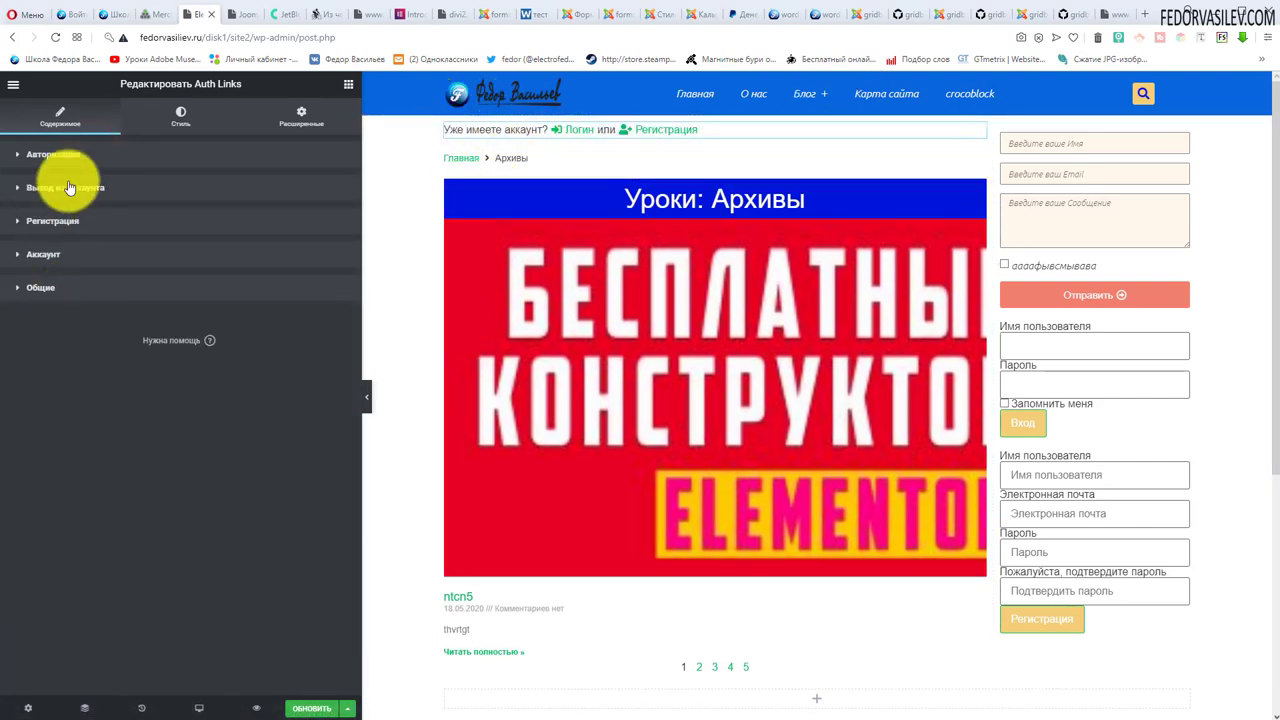
Examine the Auth Links logout settings, switching the logout link off and back on and checking its link text.
left_click(64, 189)
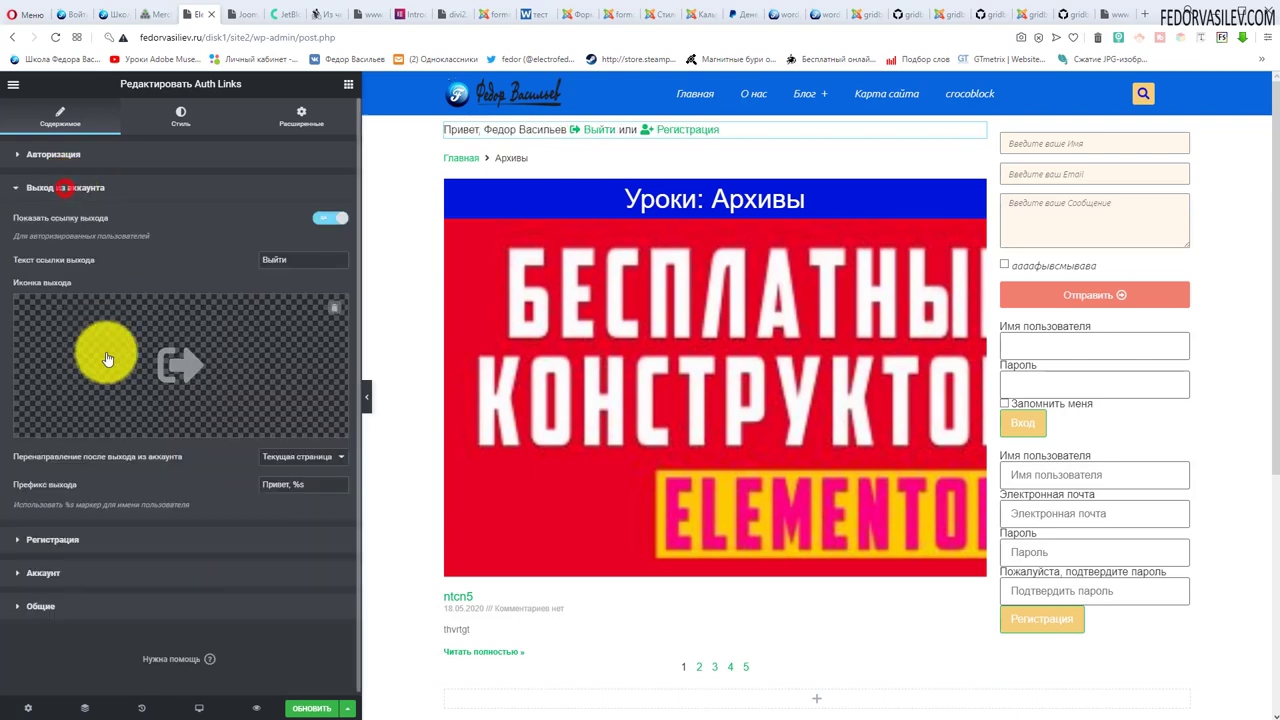
left_click(315, 218)
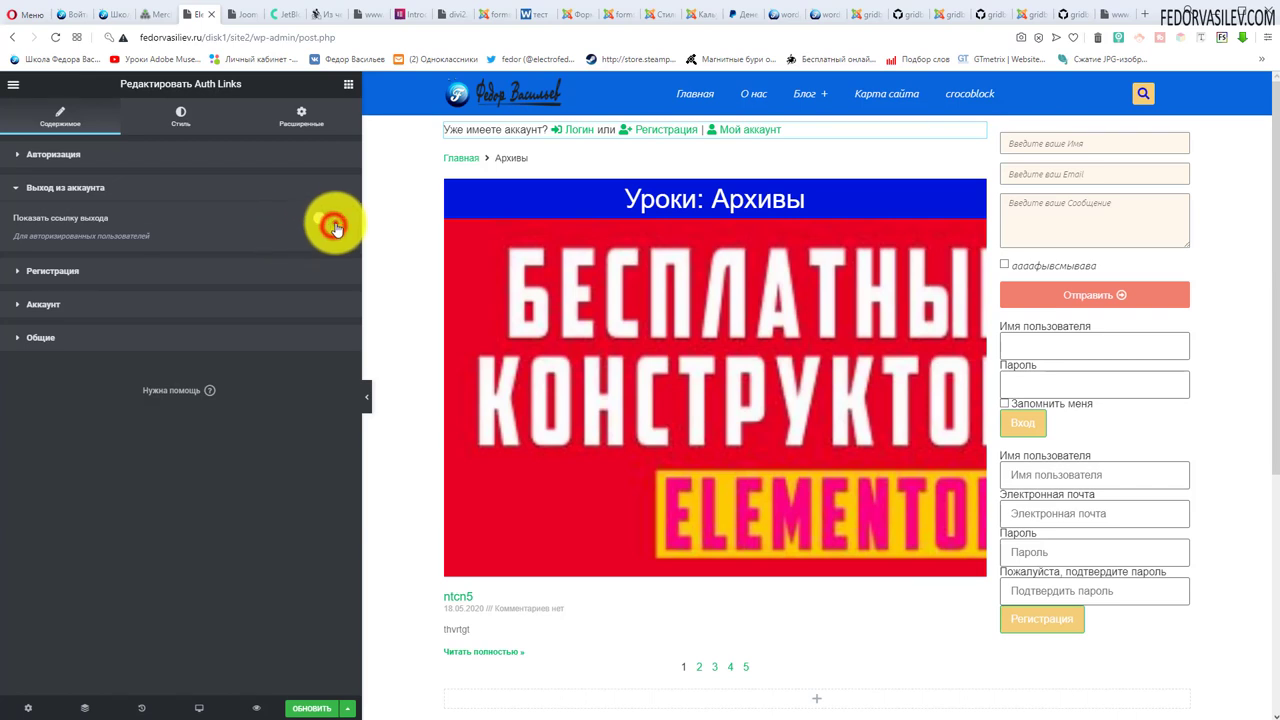
left_click(333, 222)
left_click_drag(301, 261, 250, 262)
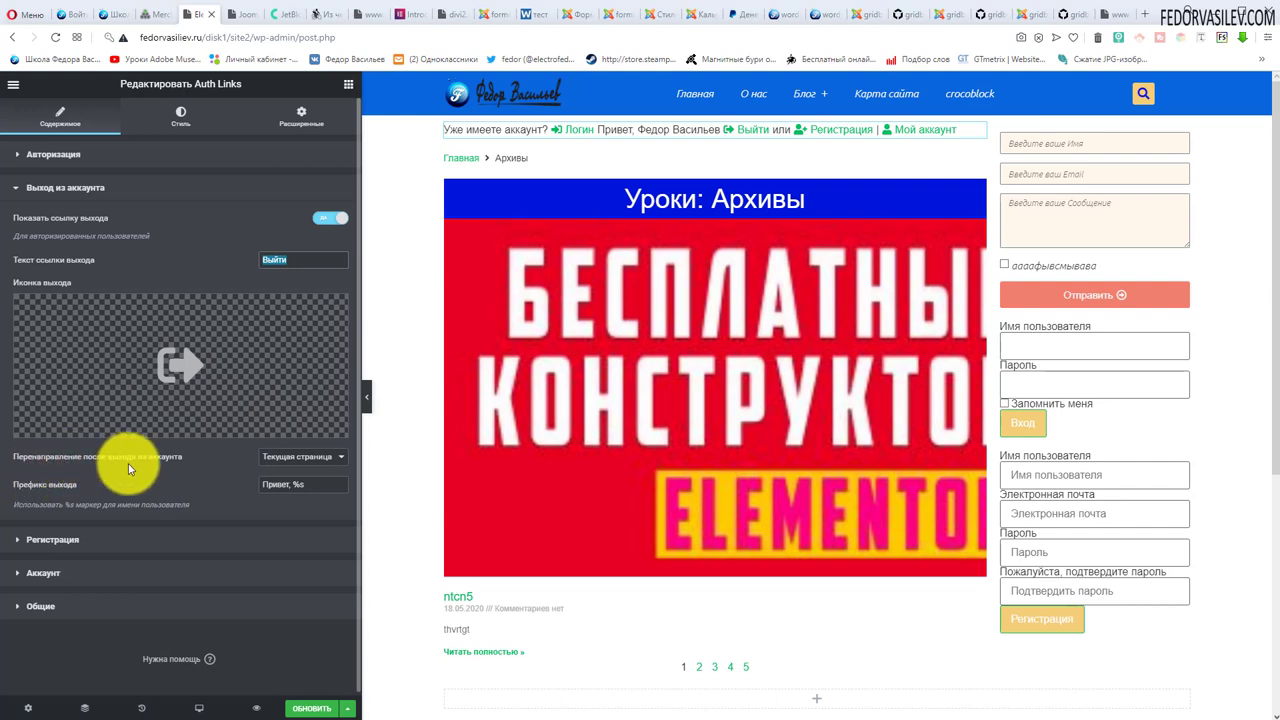
Try the custom URL option for the redirect after logout, return it to "Текущая страница", and check the logout prefix.
left_click(310, 459)
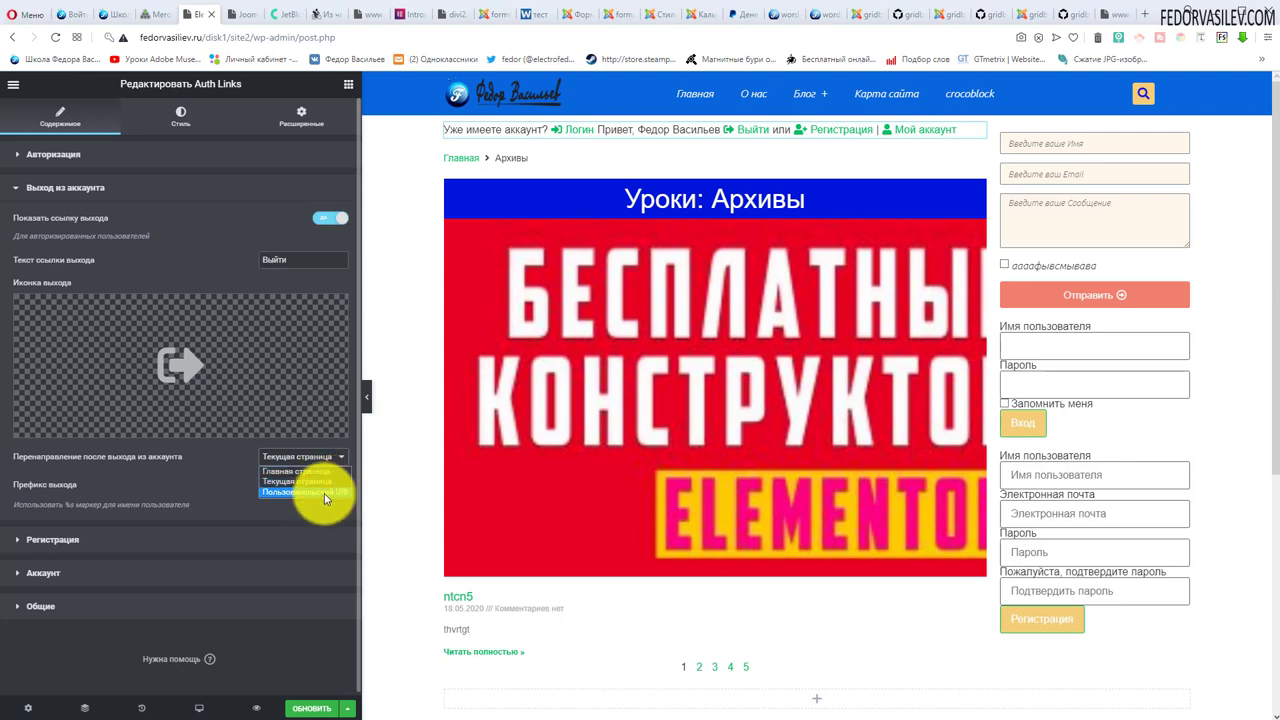
left_click(324, 492)
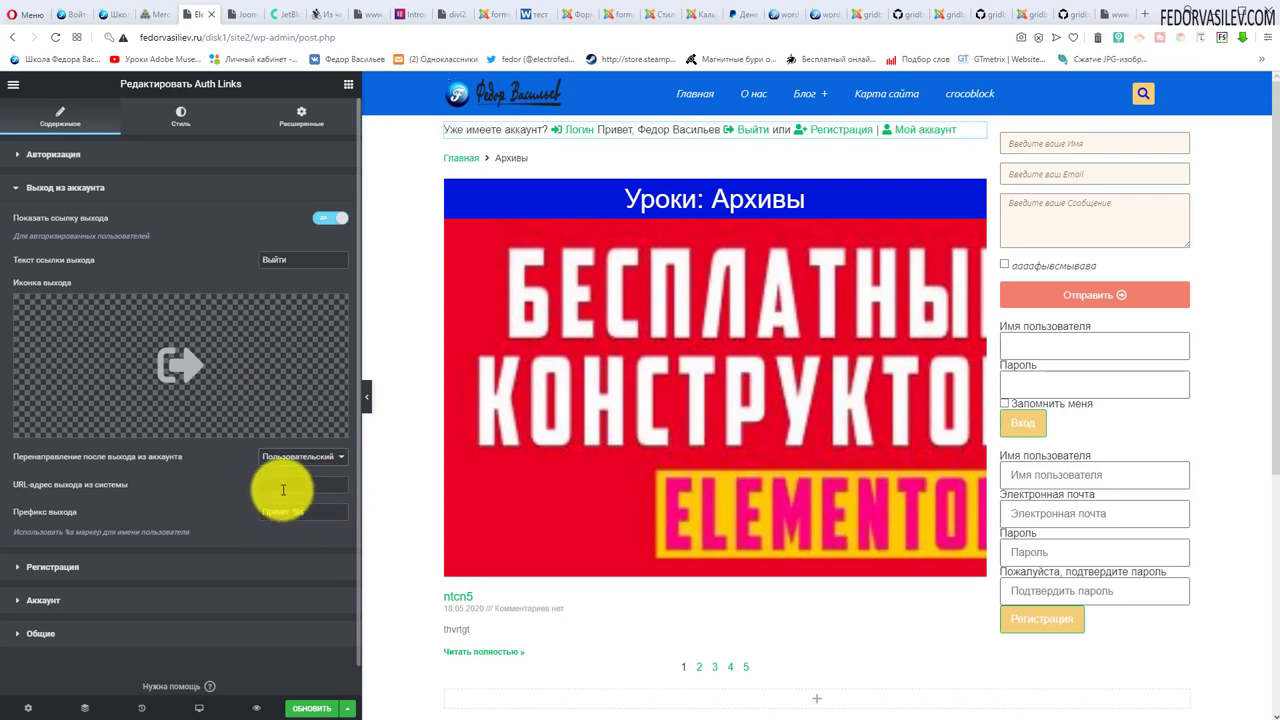
left_click(281, 489)
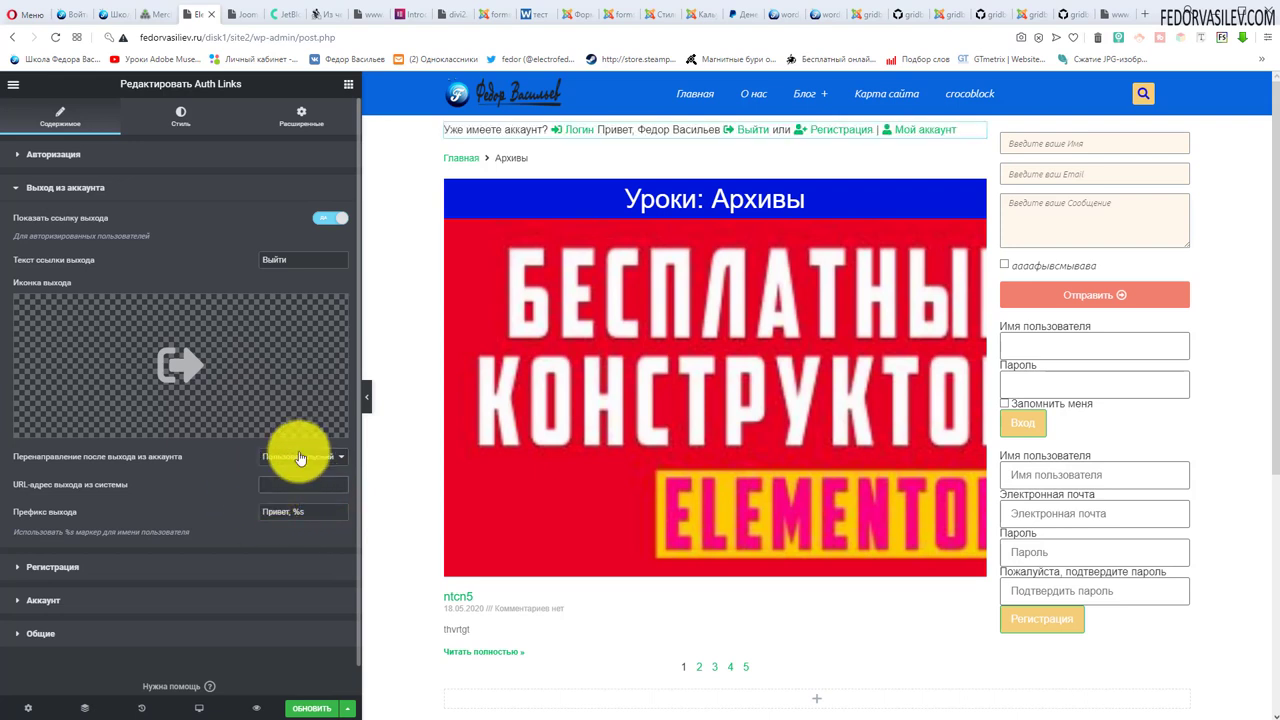
left_click(299, 456)
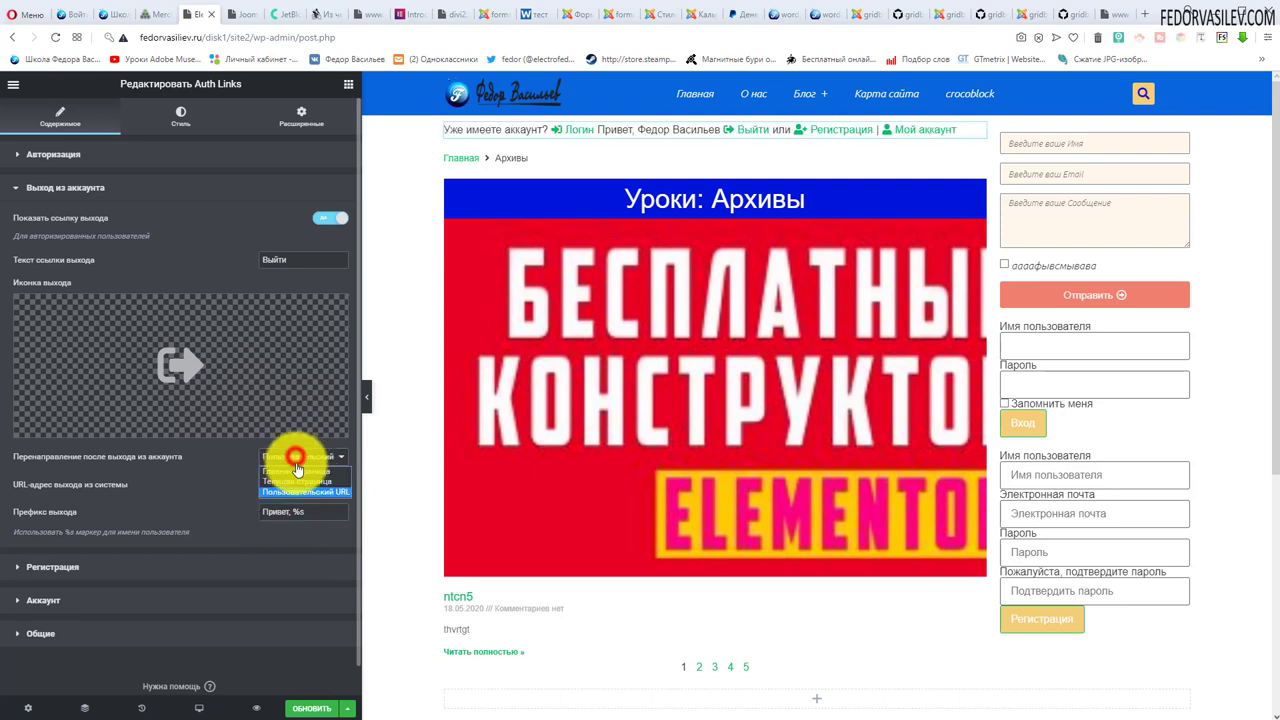
left_click(300, 482)
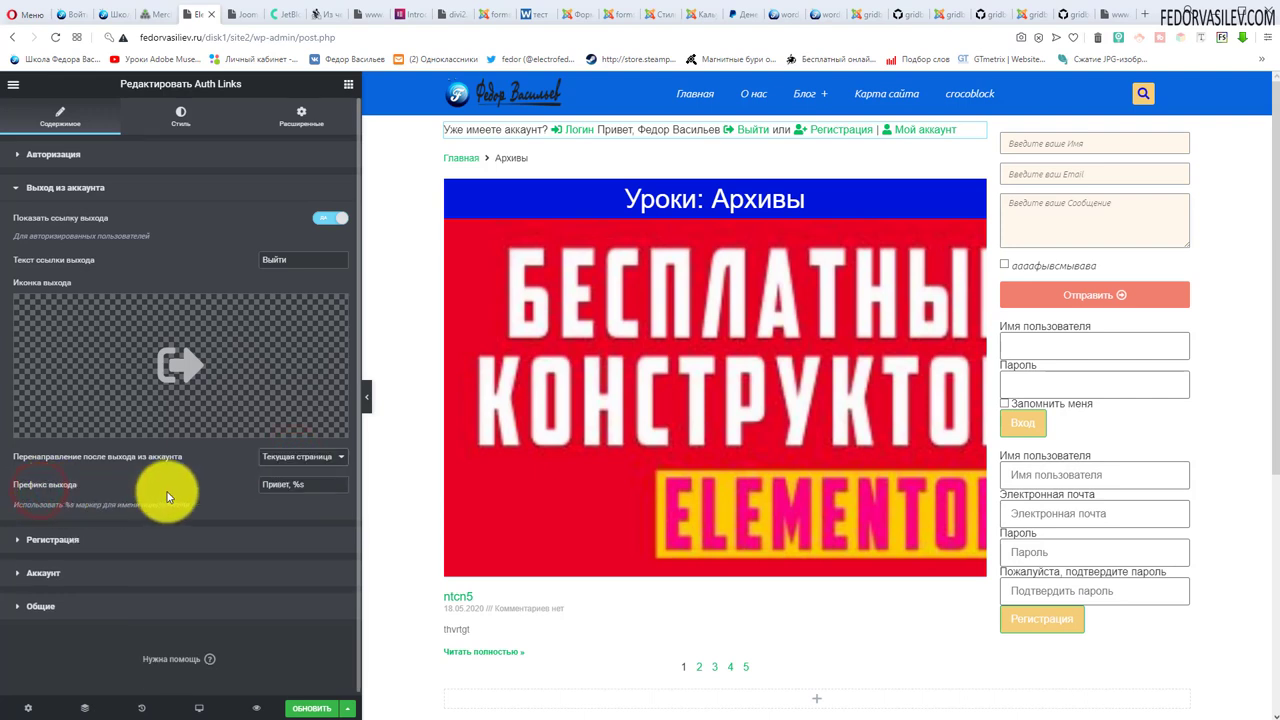
left_click(290, 487)
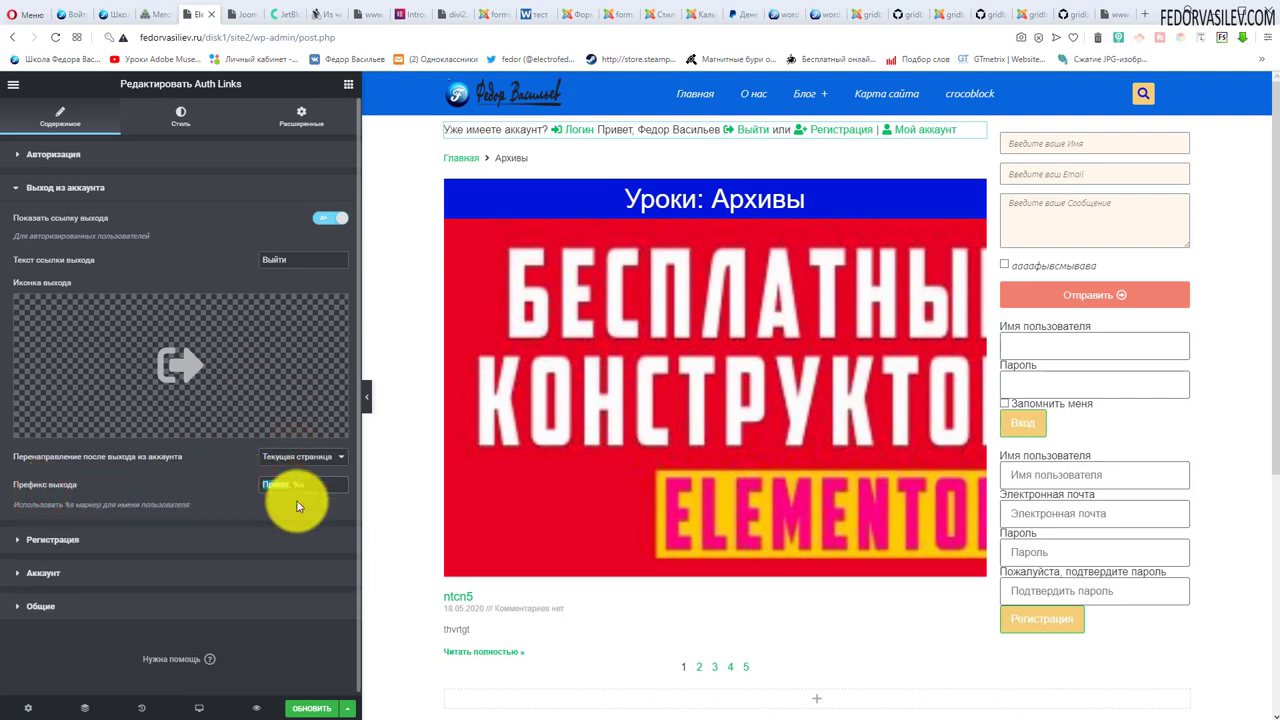
Review the registration and account link settings and set the links' order to "Регистрация/Аккаунт, Вход/Выход".
left_click(83, 544)
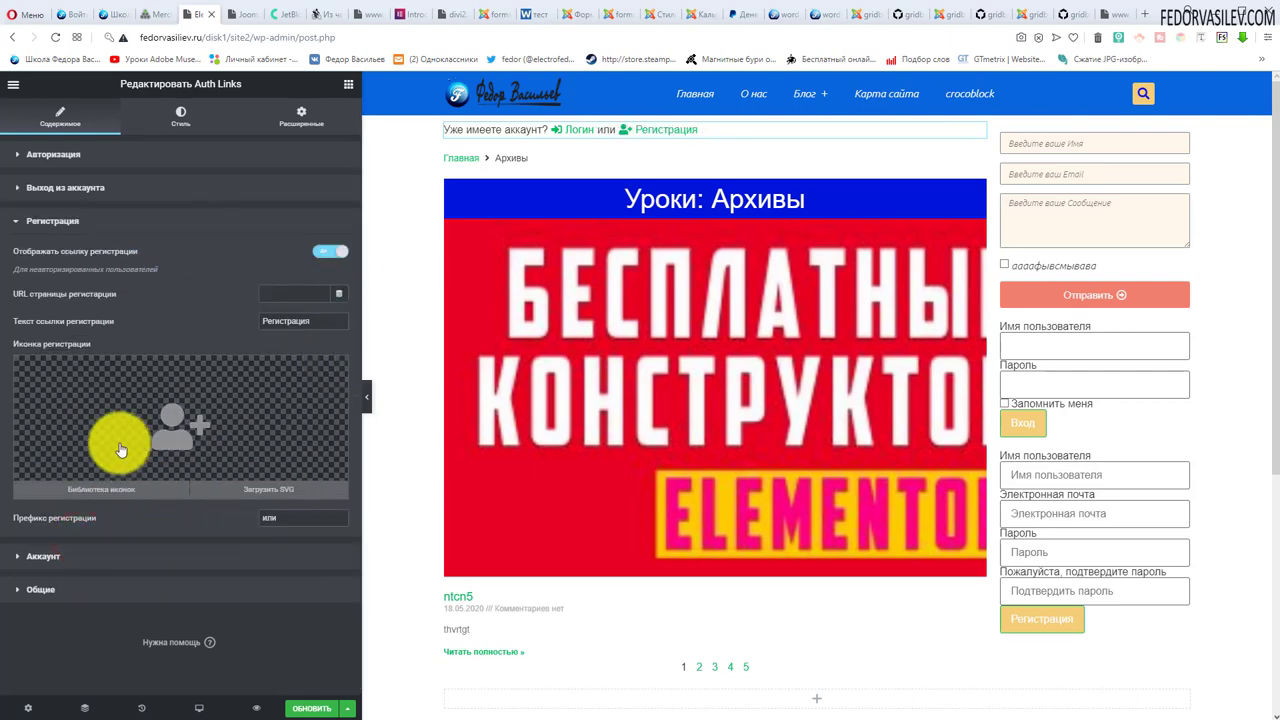
mouse_move(190, 405)
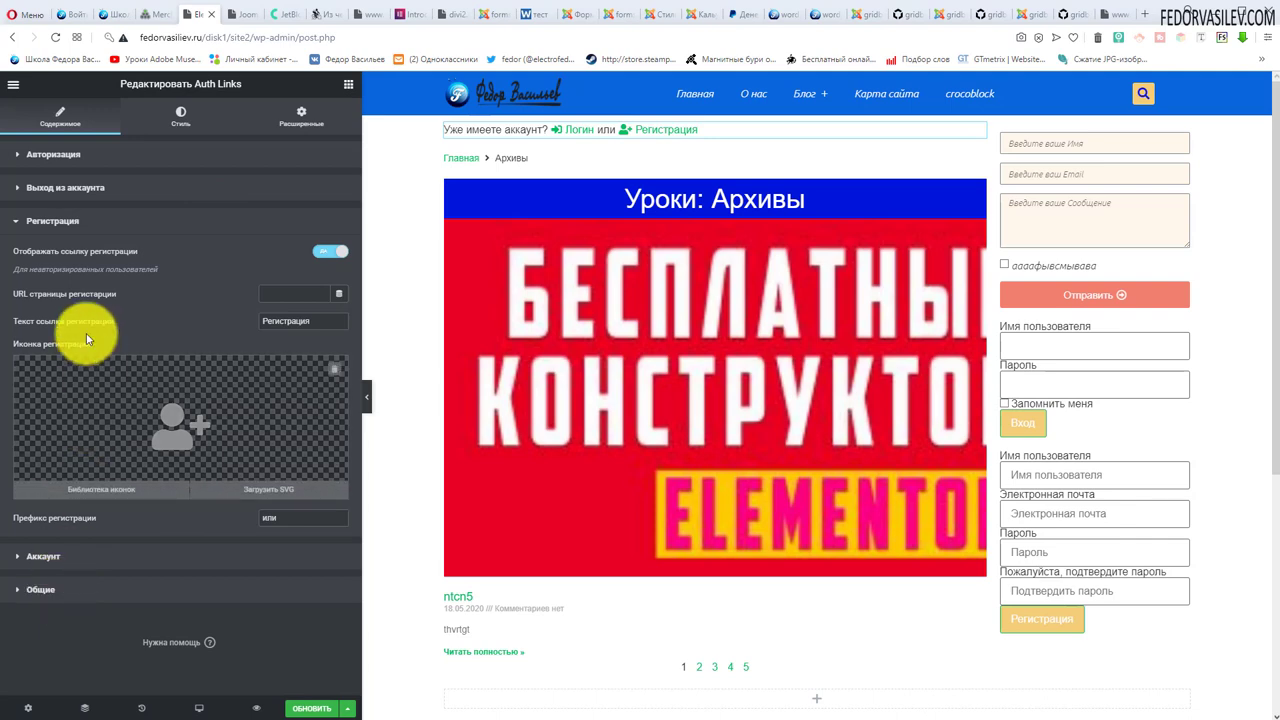
left_click(52, 558)
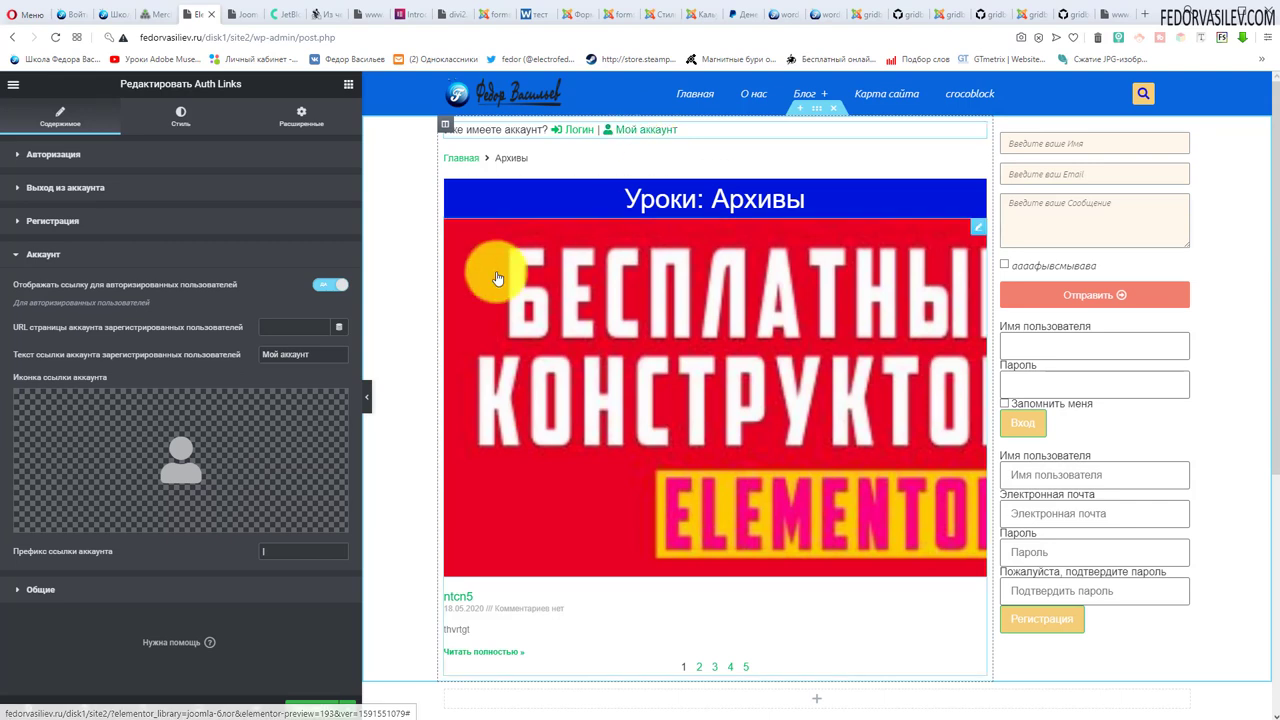
left_click(125, 580)
left_click(133, 336)
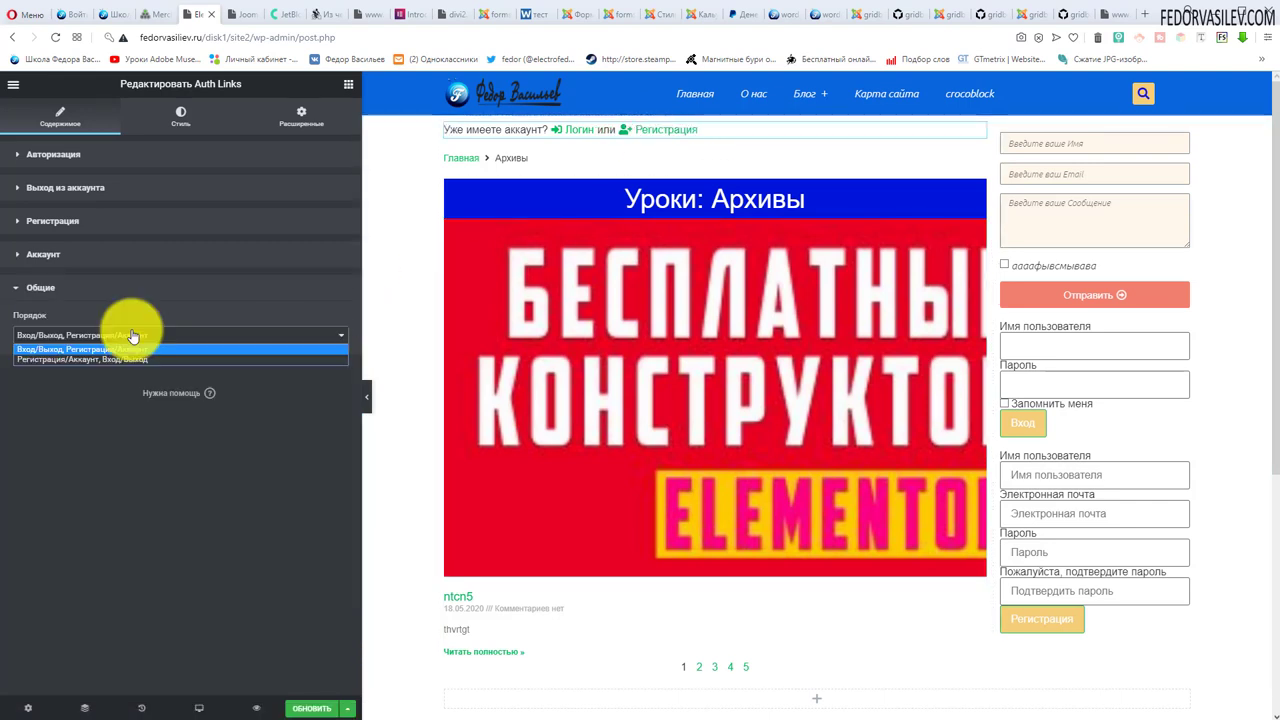
left_click(128, 358)
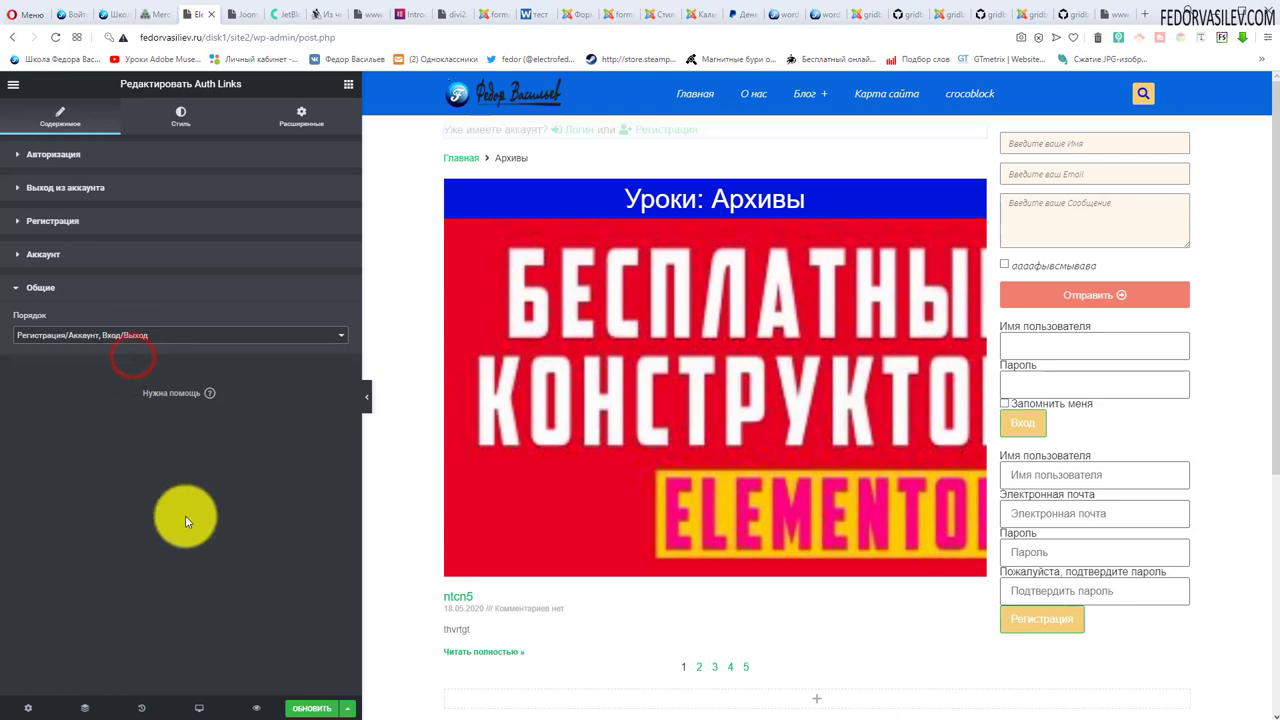
Set the Breadcrumbs widget's alignment to left and save the template update.
left_click(979, 165)
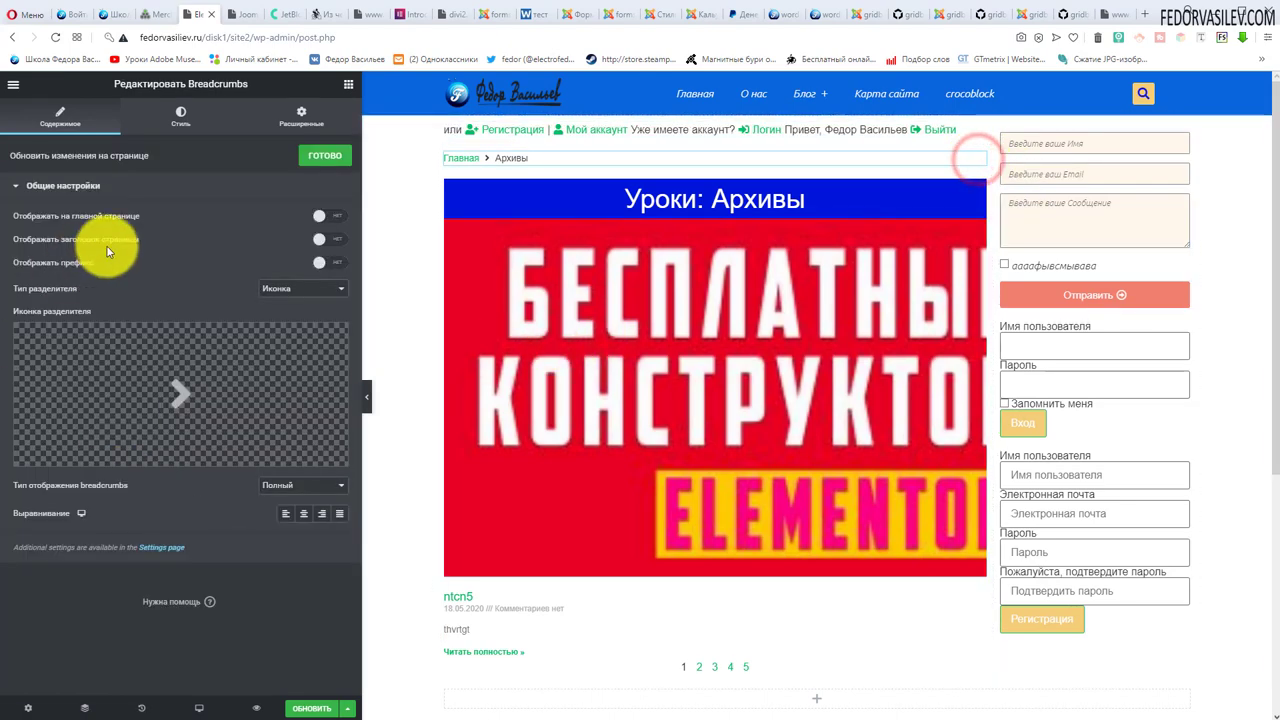
left_click(302, 515)
left_click(311, 707)
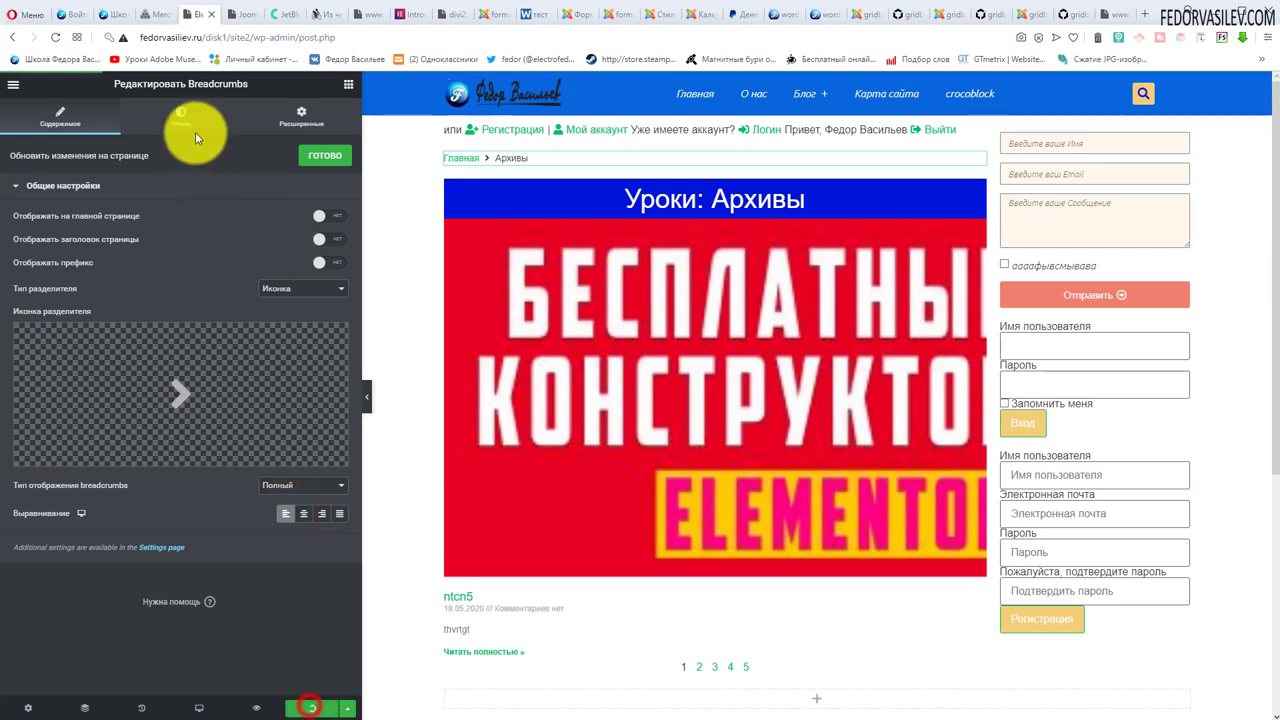
Compare the auth links, breadcrumbs and sidebar forms on the live Joomla category page with the template in the Elementor editor.
left_click(229, 14)
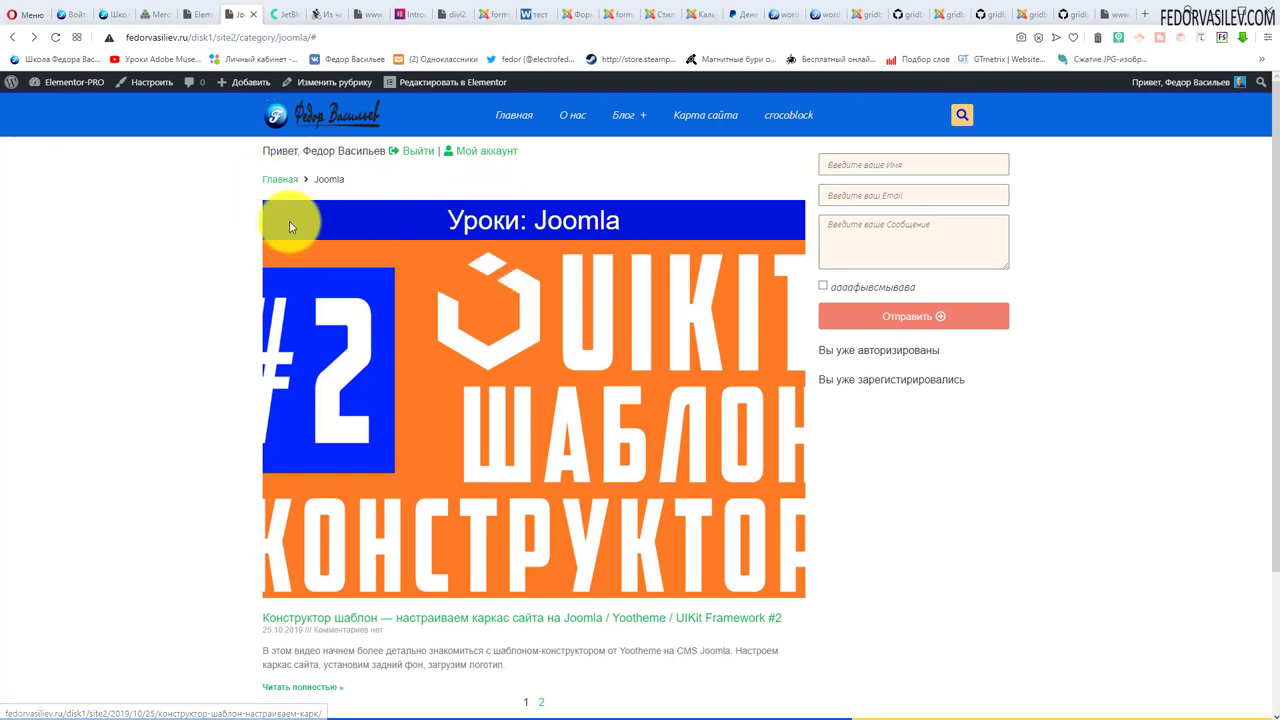
scroll(325, 215, "down", 2)
scroll(482, 203, "up", 2)
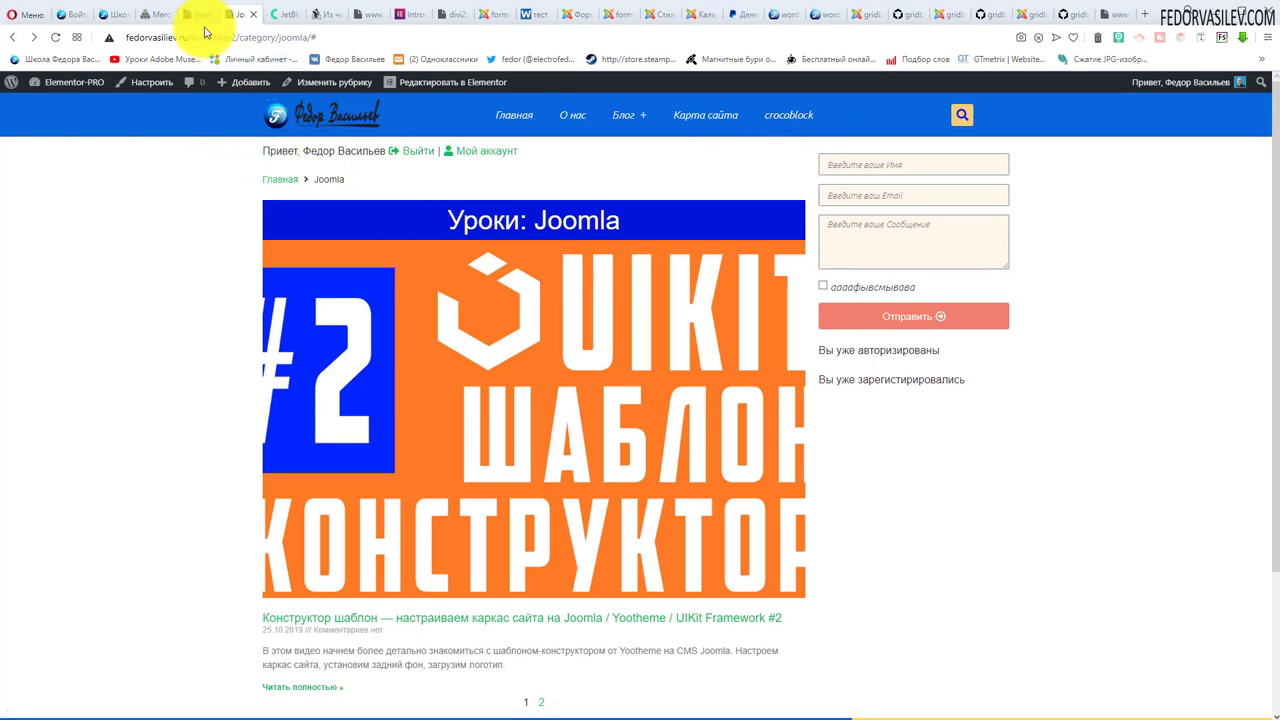
left_click(199, 18)
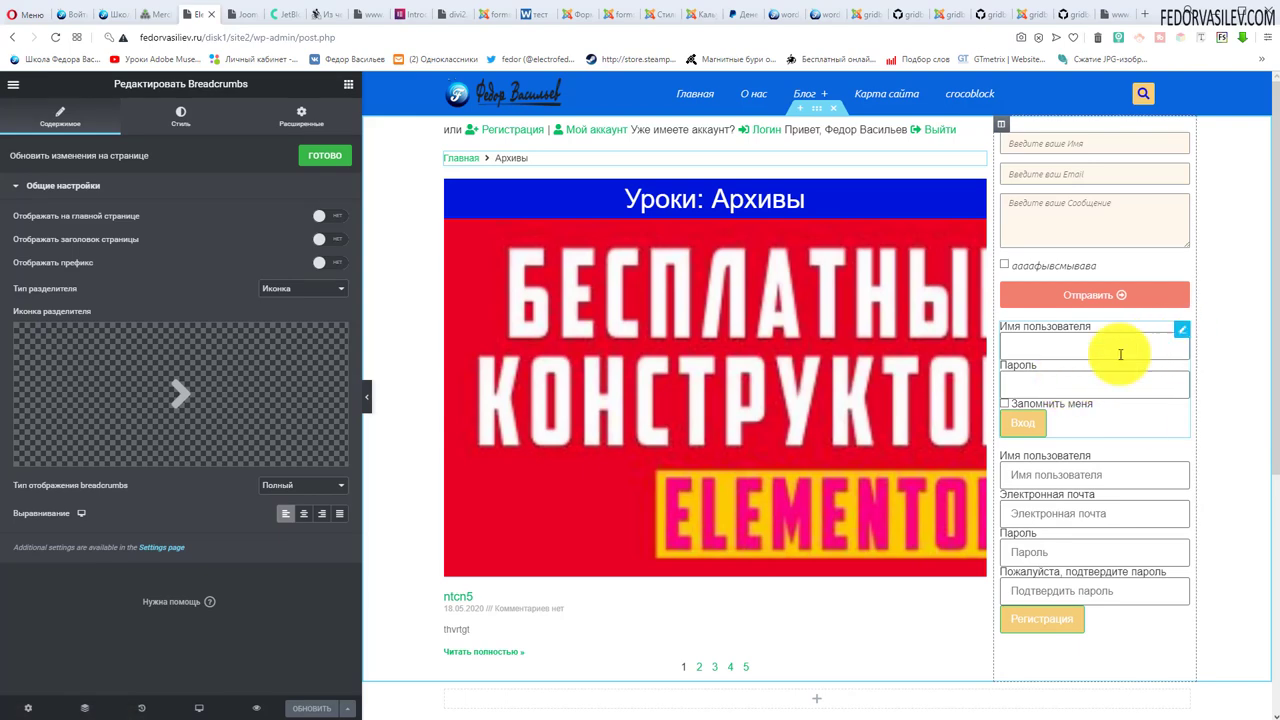
left_click(240, 14)
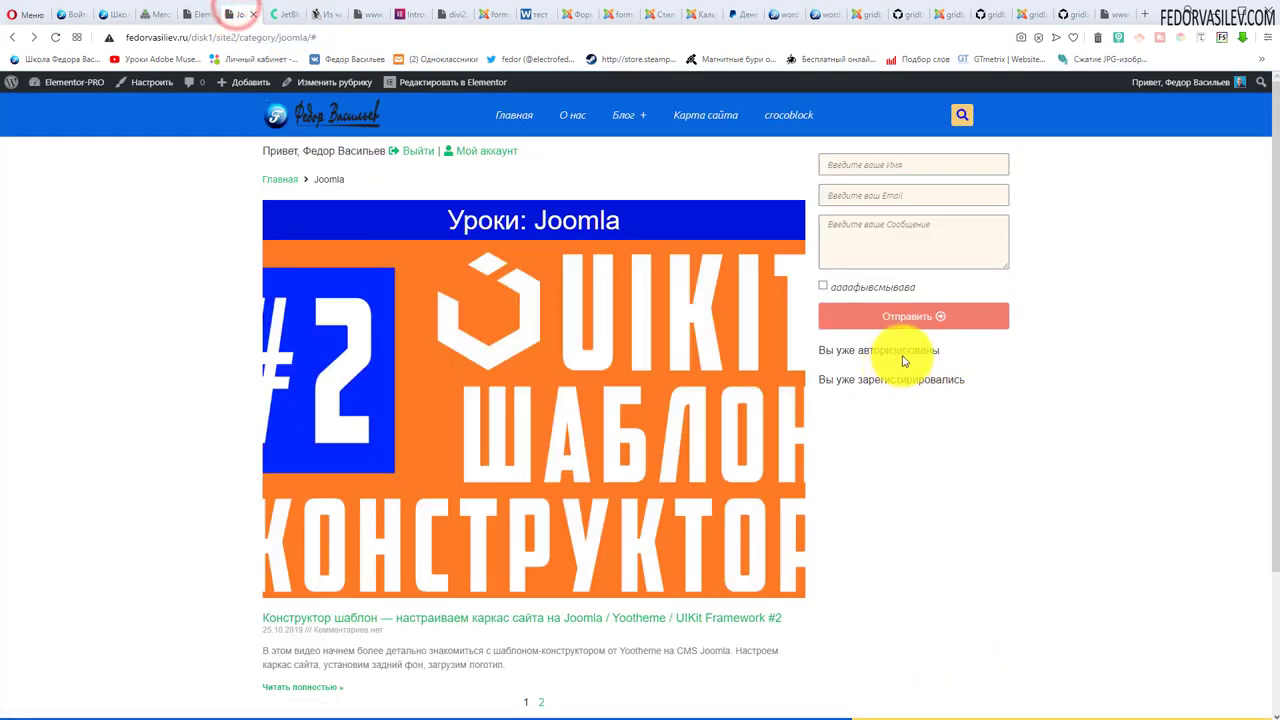
Open the Login Form widget in the Elementor editor, review its field labels, and enable the Lost Password link.
left_click(197, 14)
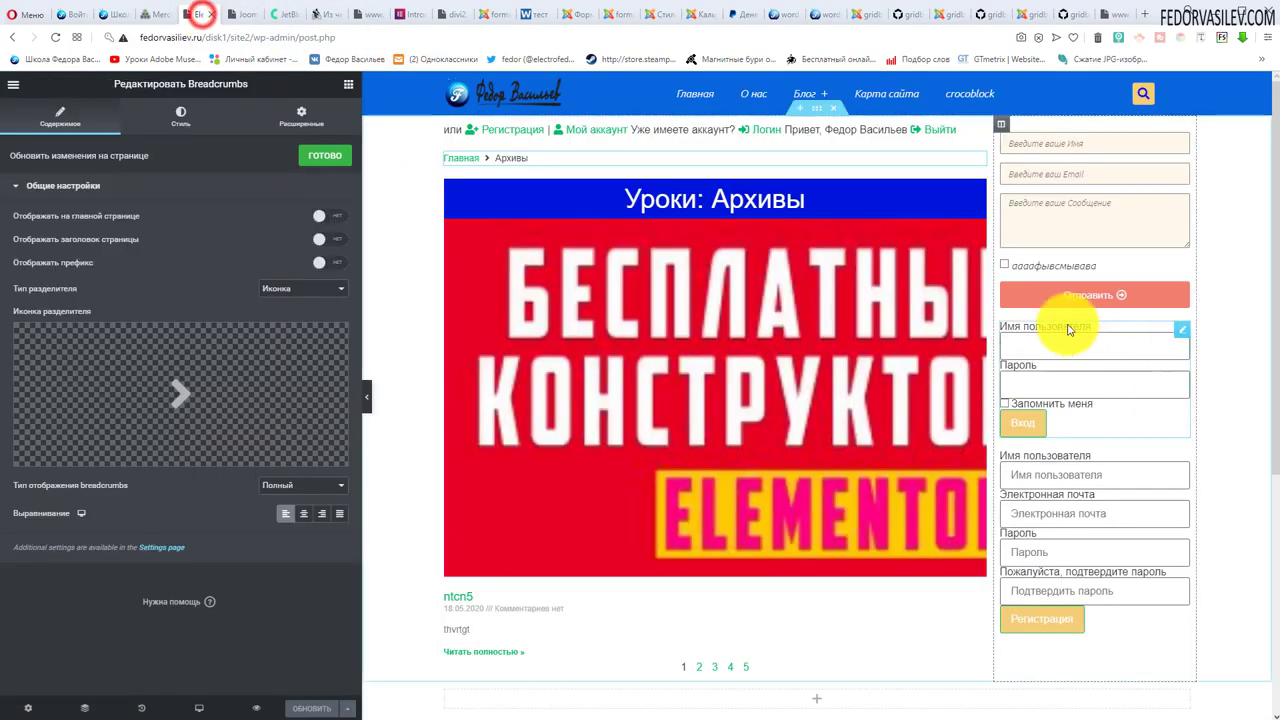
left_click(1184, 336)
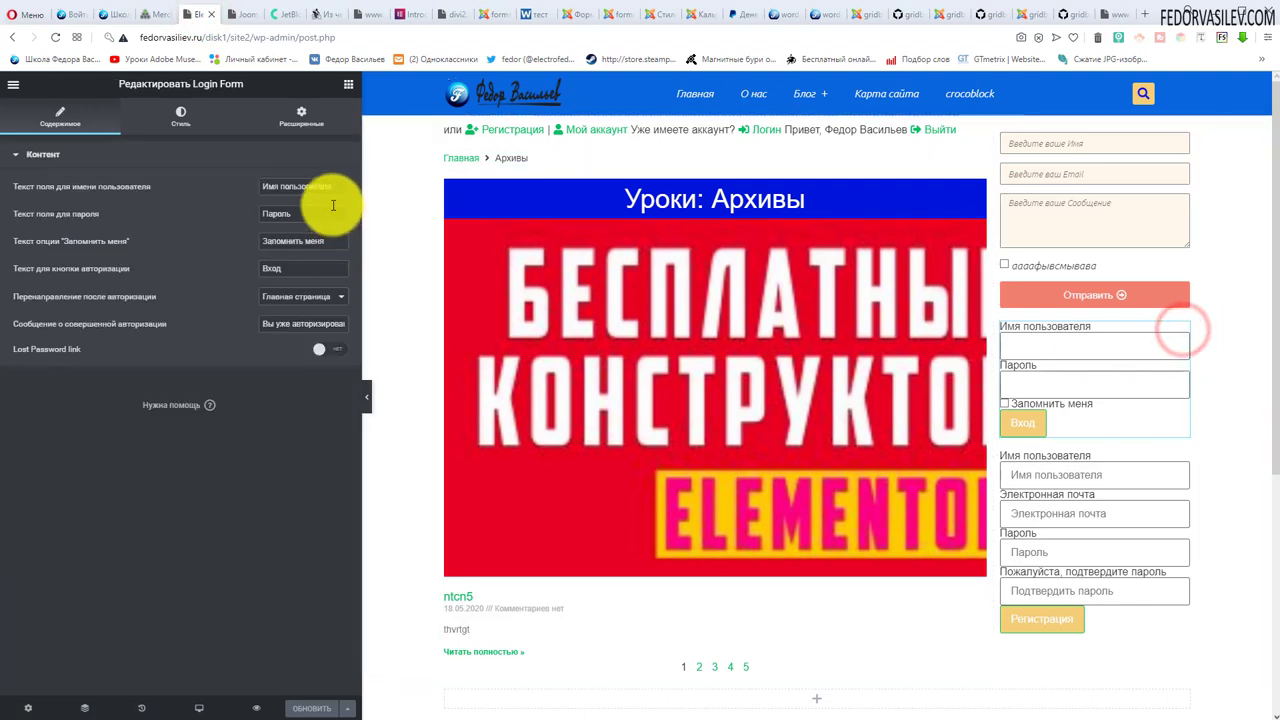
left_click_drag(334, 188, 223, 180)
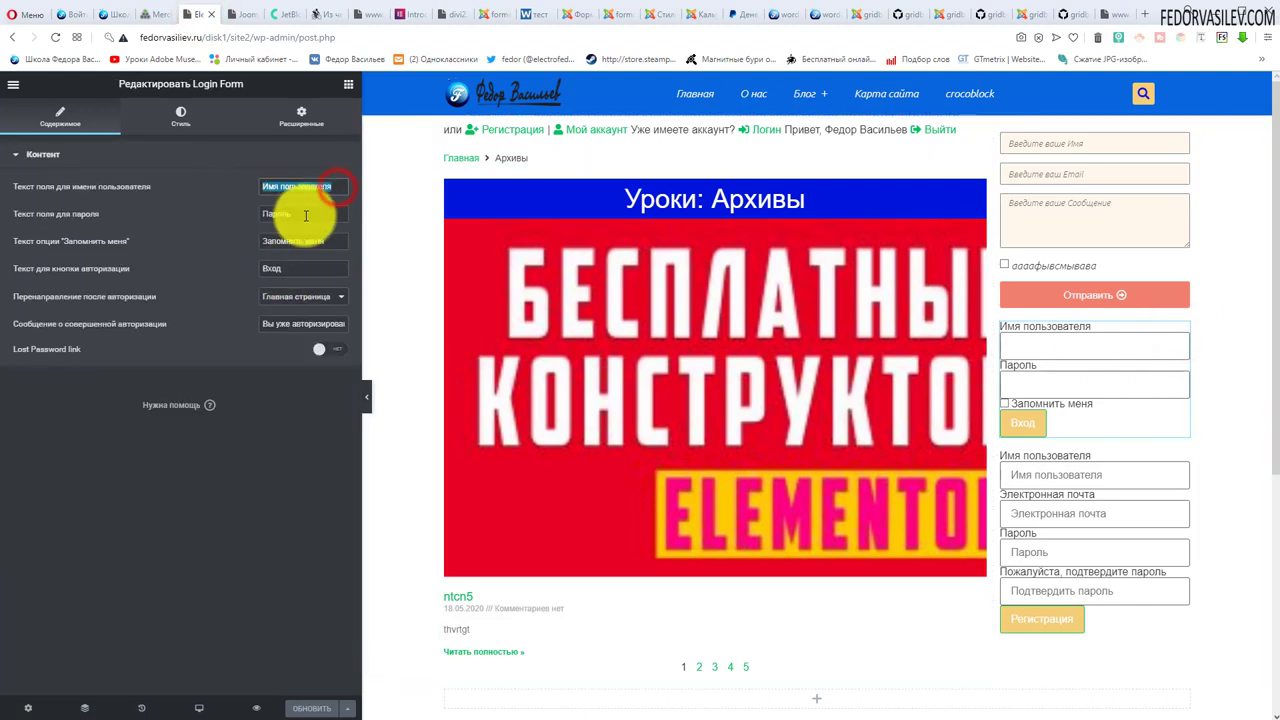
left_click_drag(309, 214, 149, 194)
left_click_drag(323, 244, 197, 248)
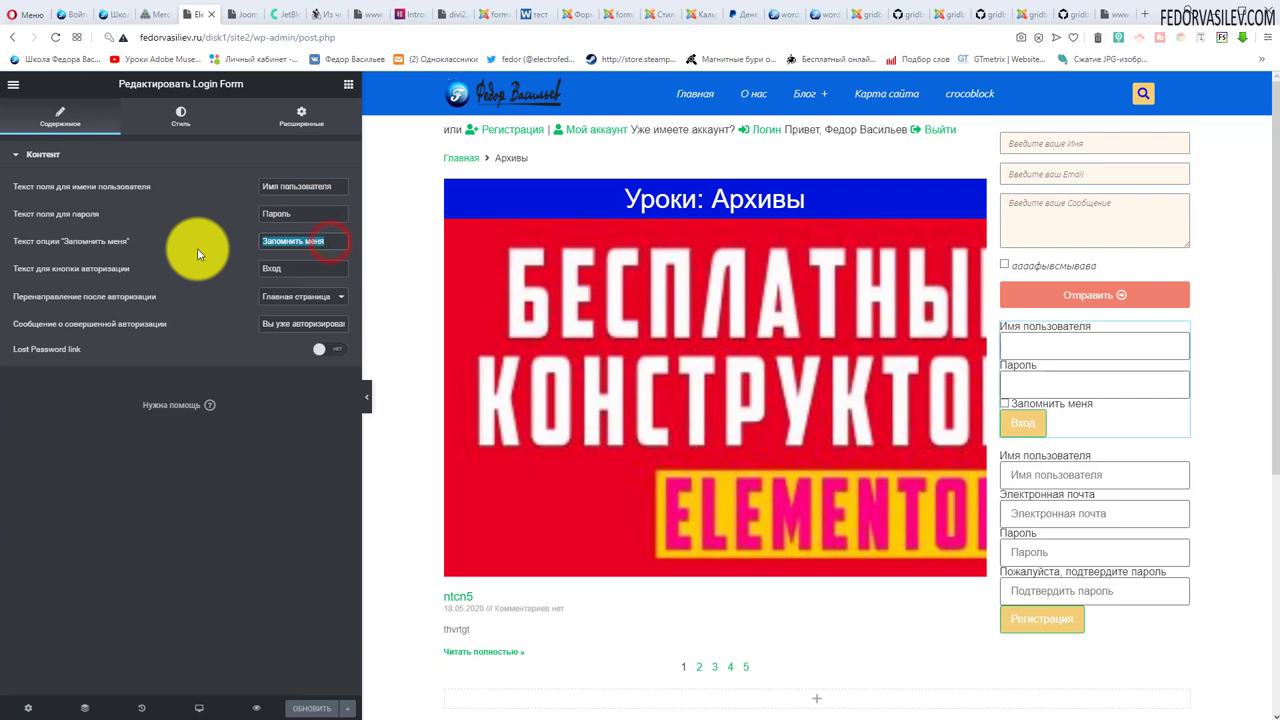
left_click(341, 350)
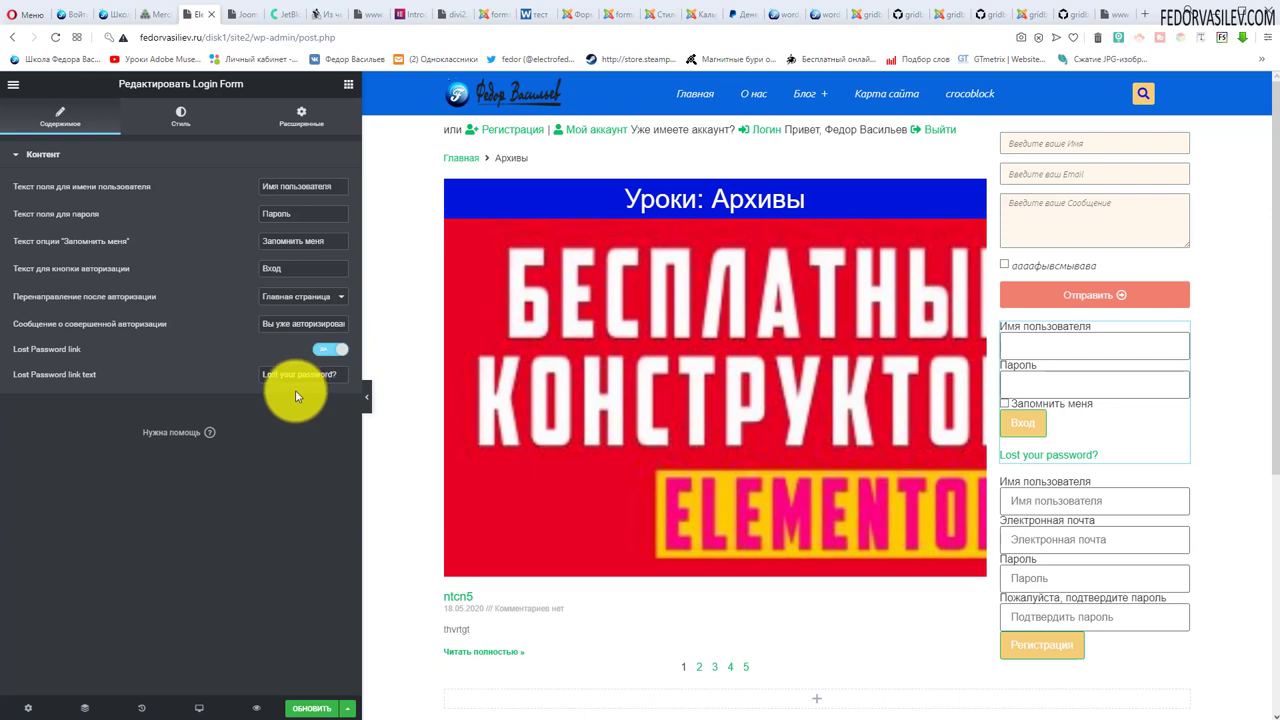
left_click_drag(338, 374, 187, 377)
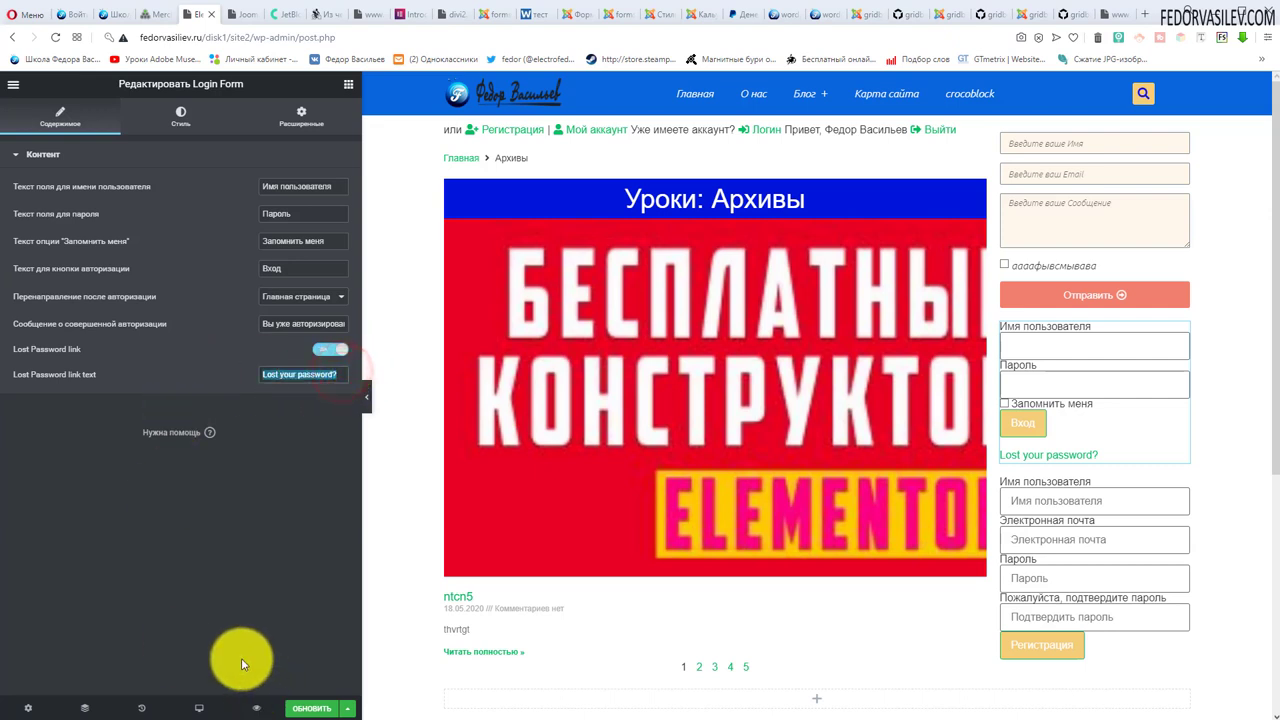
Save the template update, reload the live Joomla category page and test the Lost Password link in its login form.
left_click(305, 708)
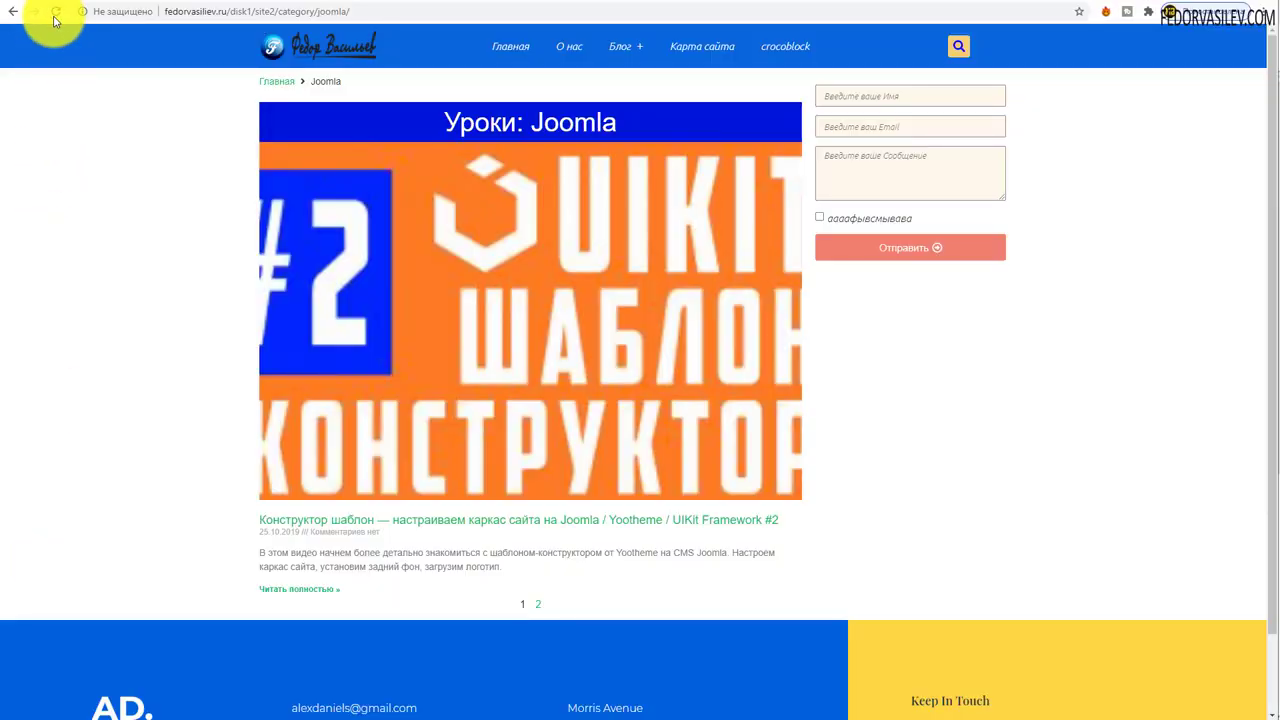
left_click(56, 11)
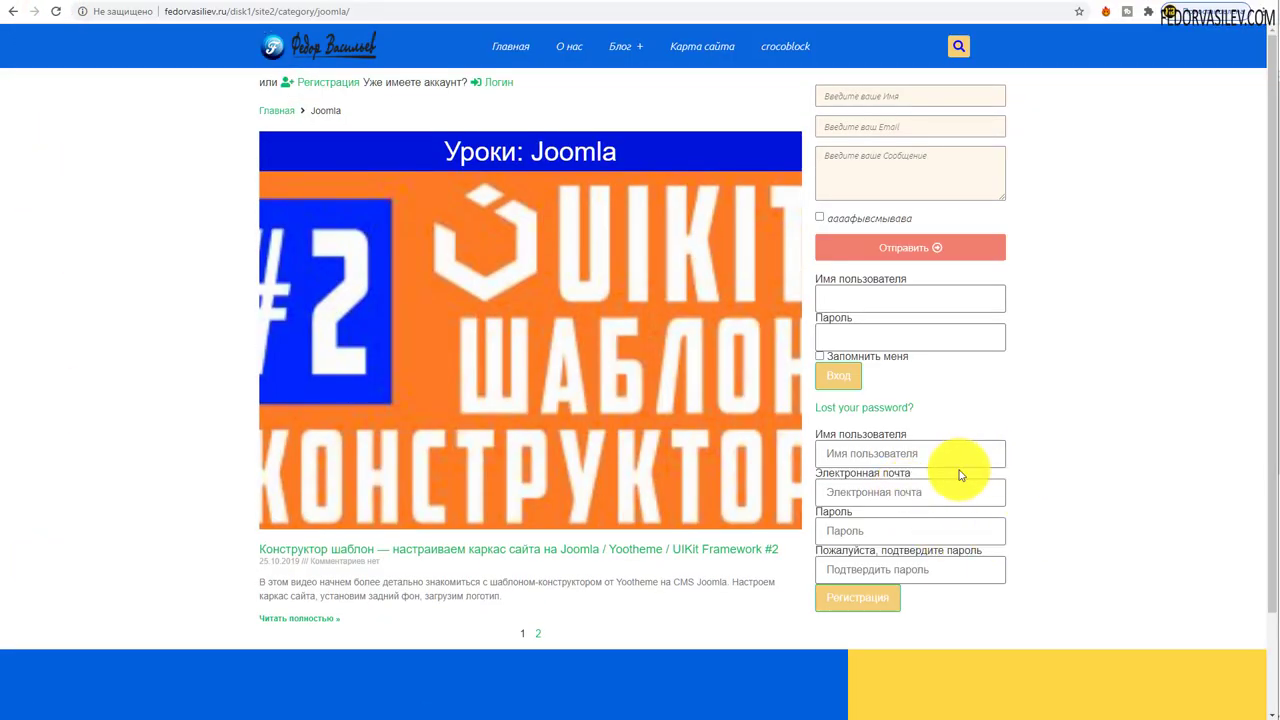
left_click(855, 410)
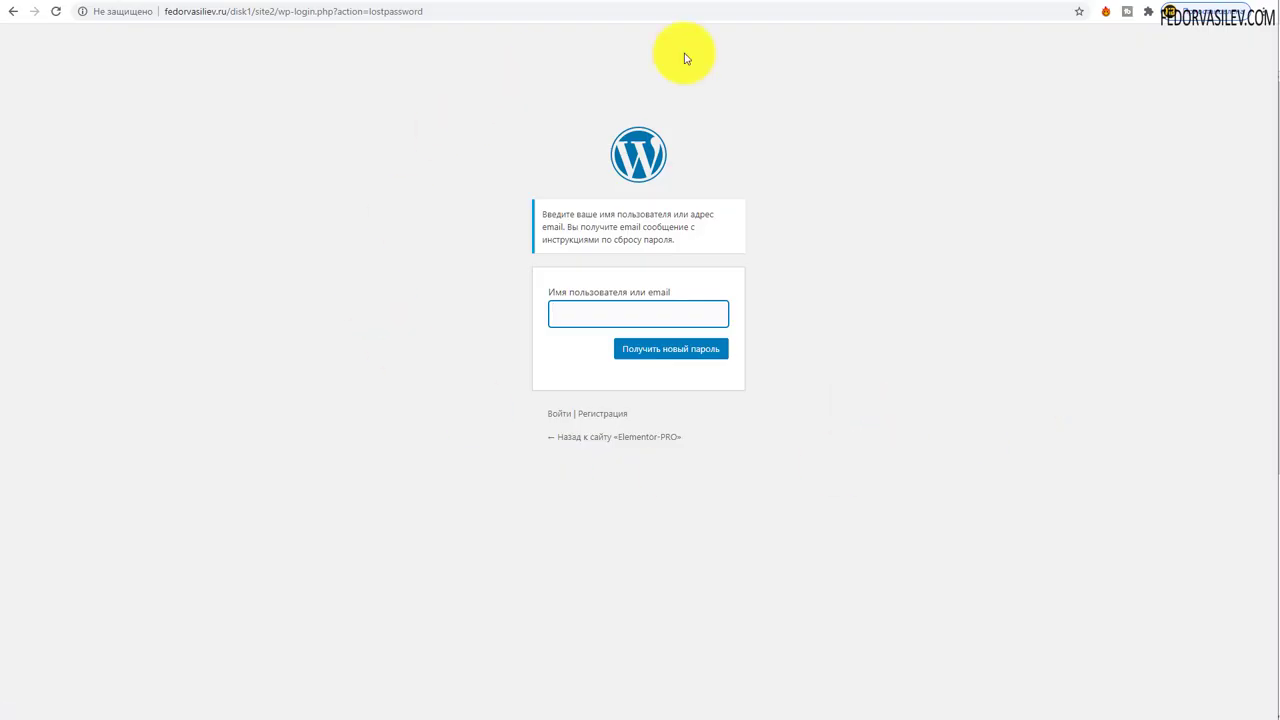
left_click(561, 315)
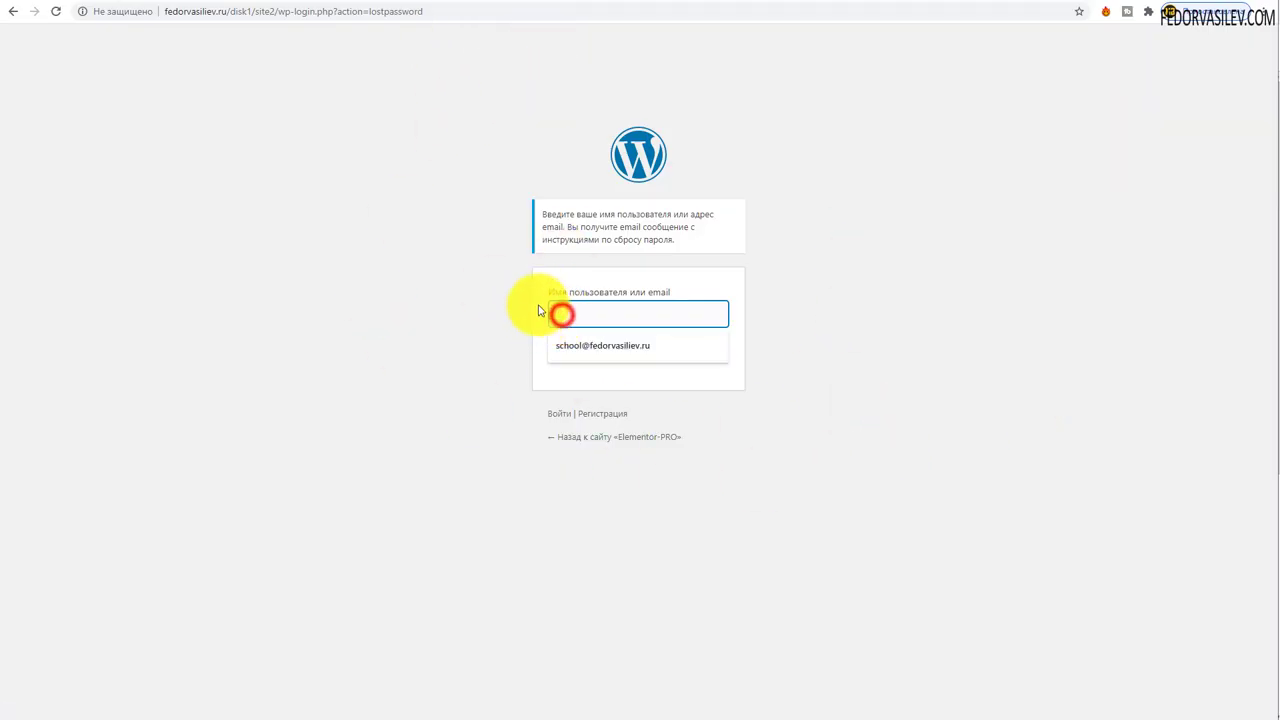
left_click(408, 249)
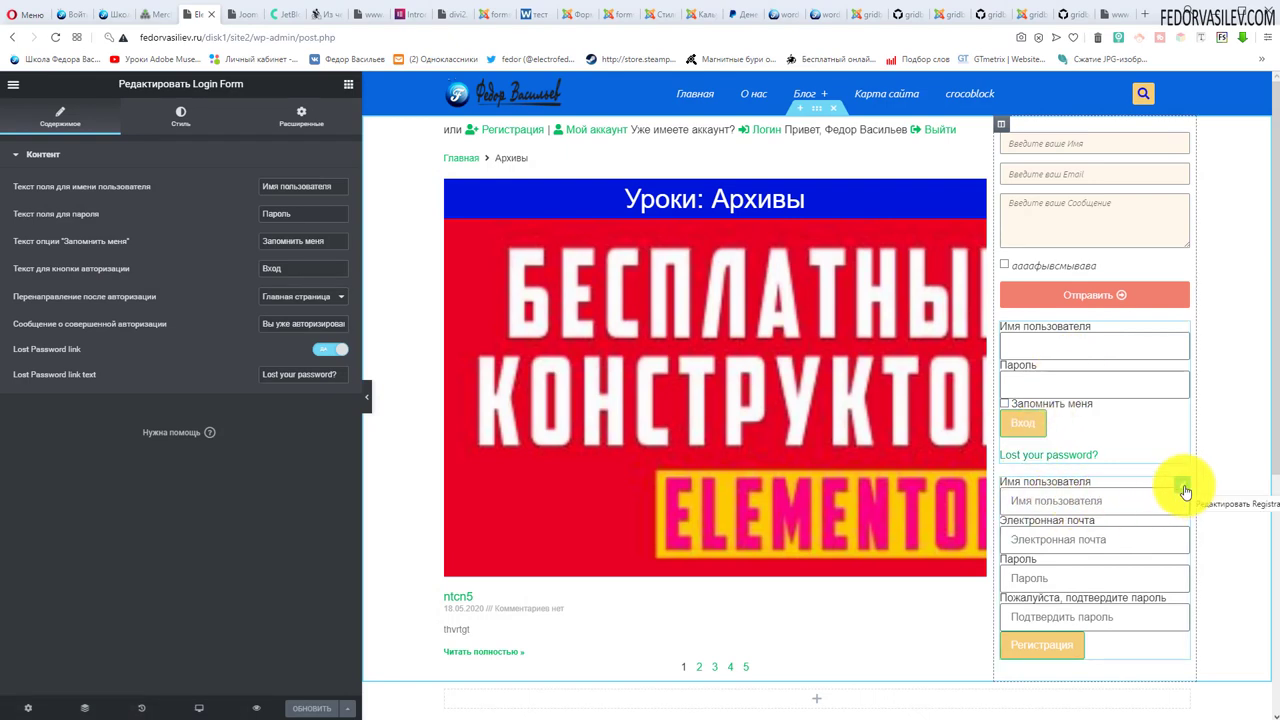
Open the Registration Form widget in the Elementor editor and review its field labels, placeholders and password confirmation text.
left_click(1183, 488)
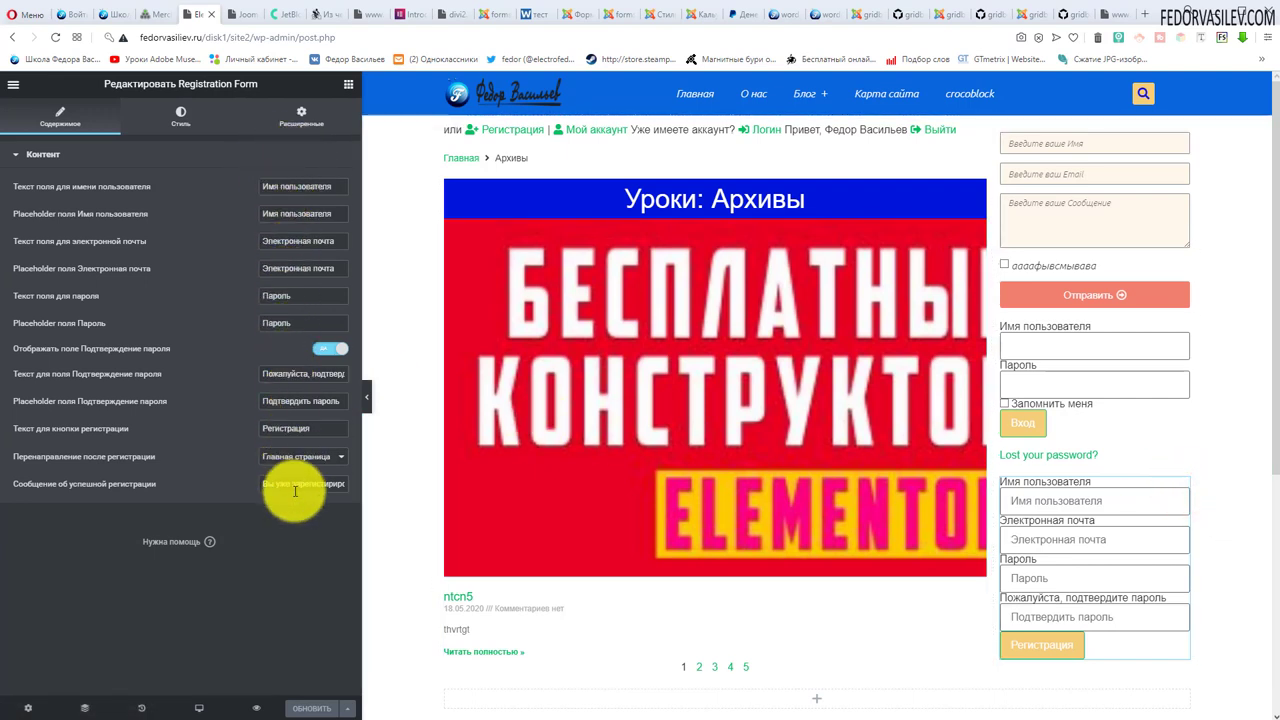
left_click_drag(333, 184, 214, 186)
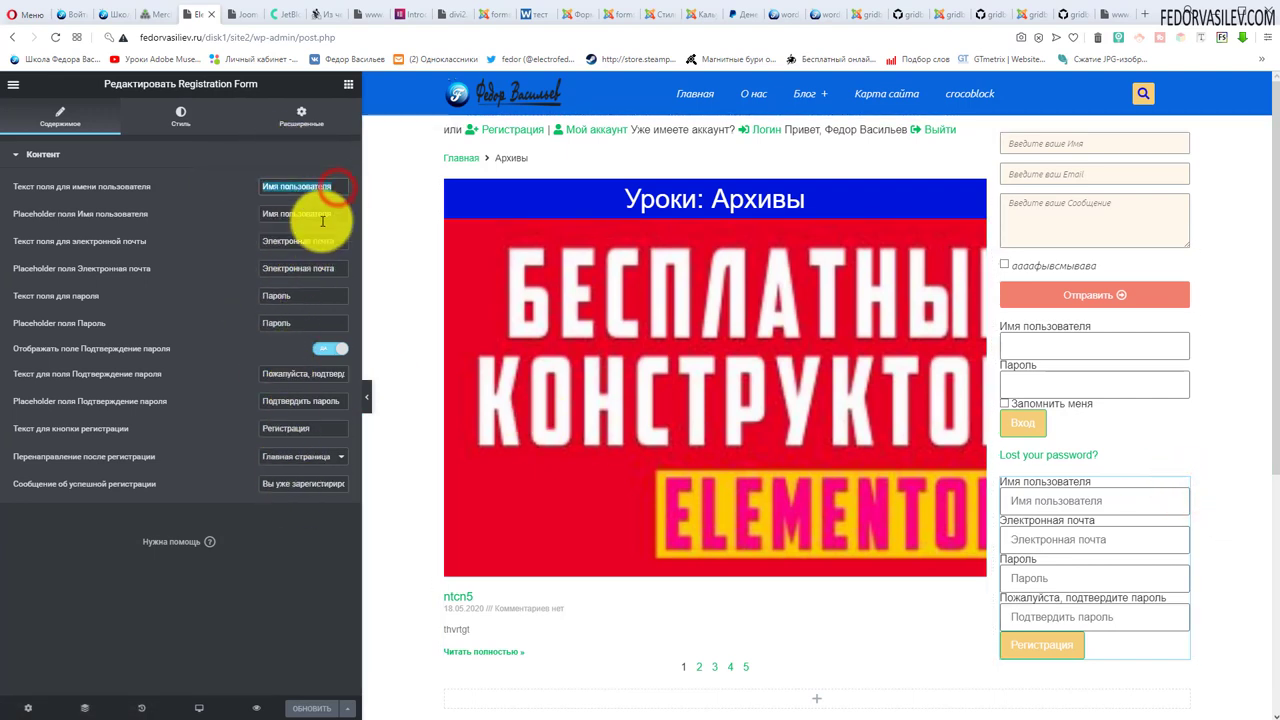
left_click_drag(333, 213, 137, 203)
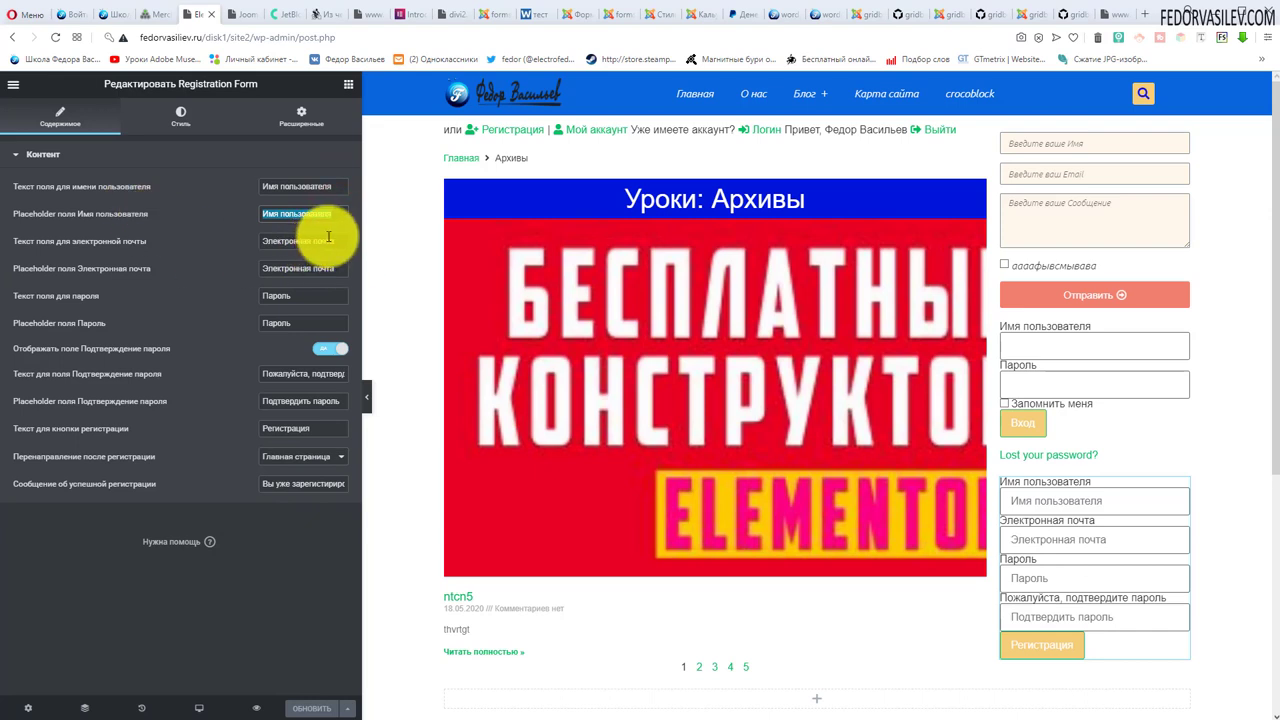
left_click(337, 241)
left_click(293, 268)
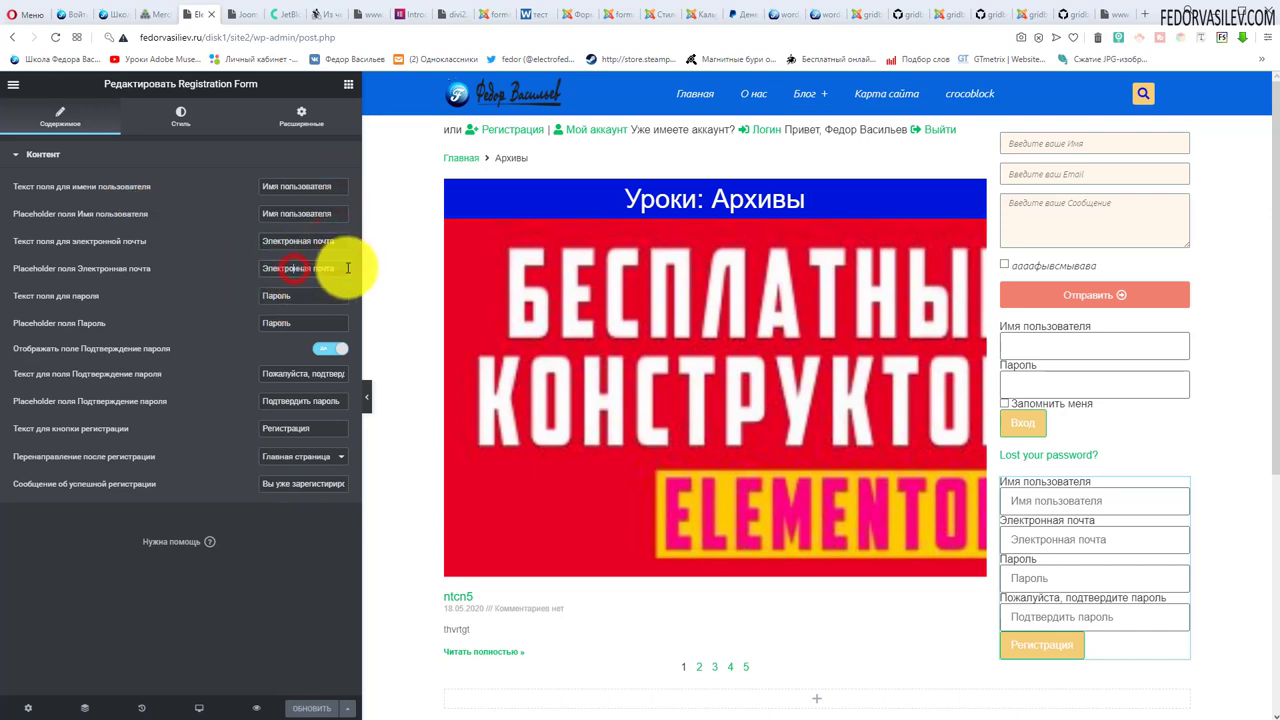
left_click_drag(342, 269, 113, 257)
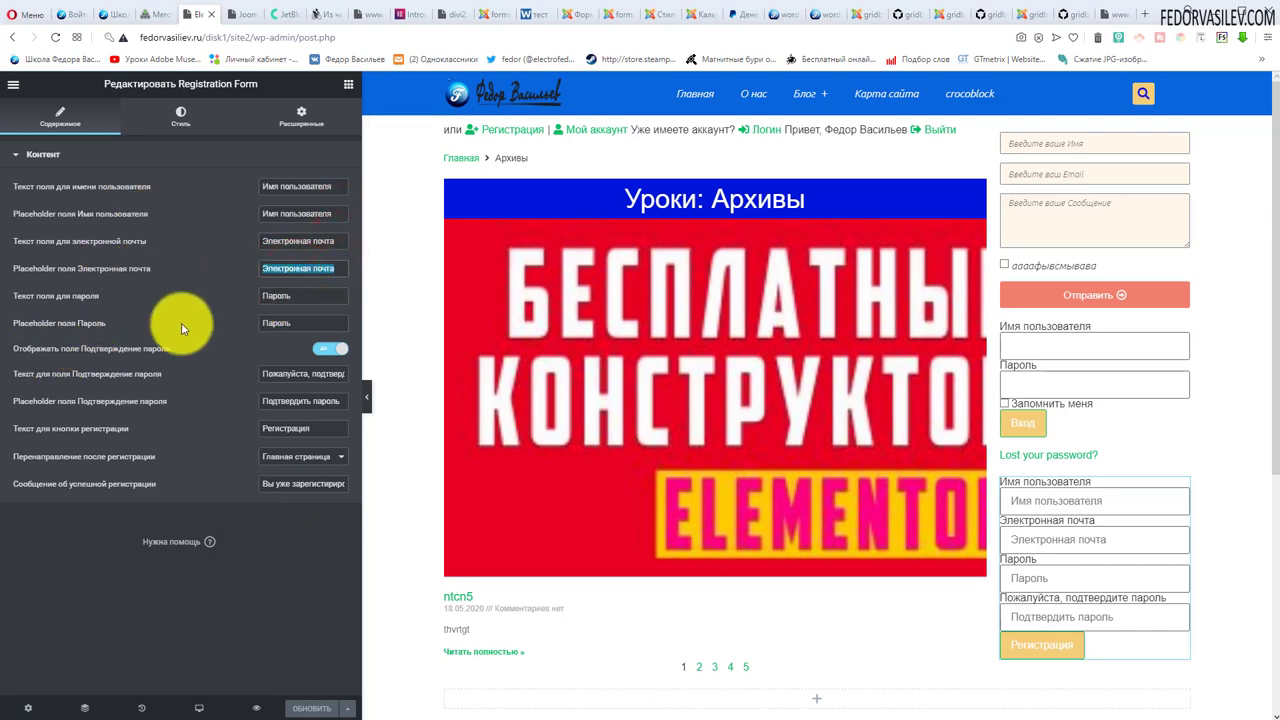
left_click(295, 373)
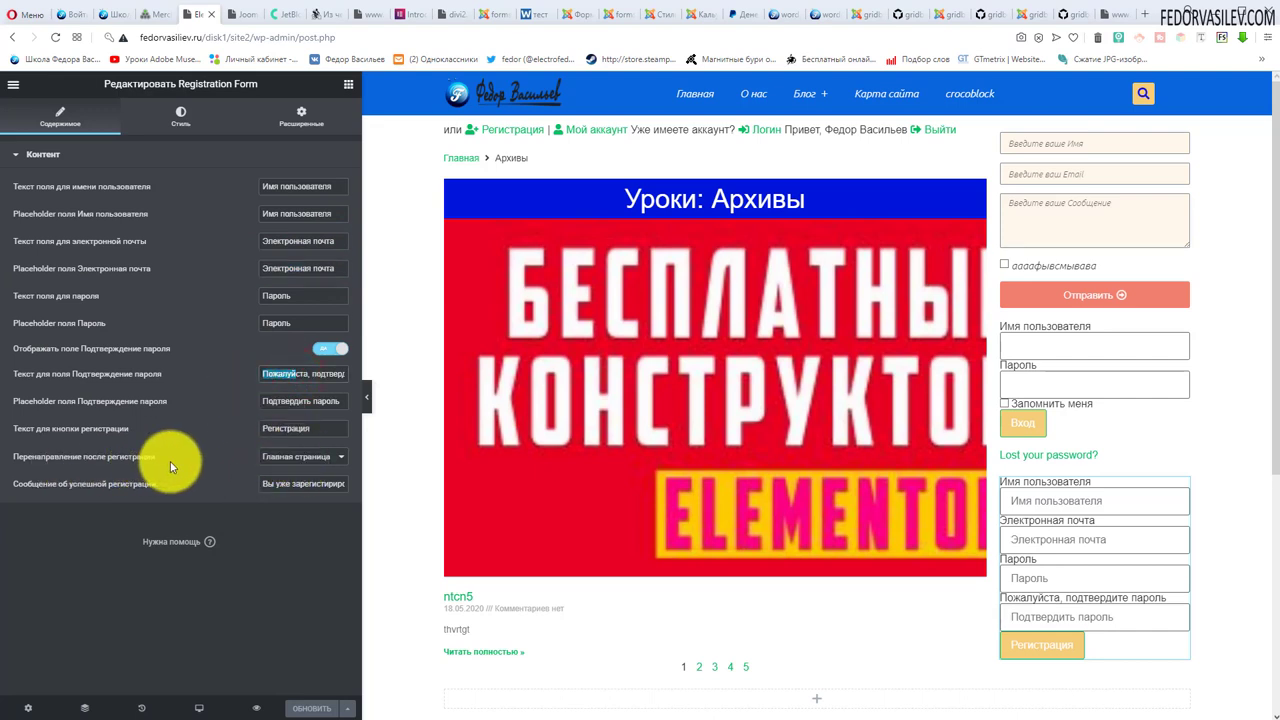
Try the custom URL and current-page options for the redirect after registration, and return it to "Главная страница".
left_click(291, 456)
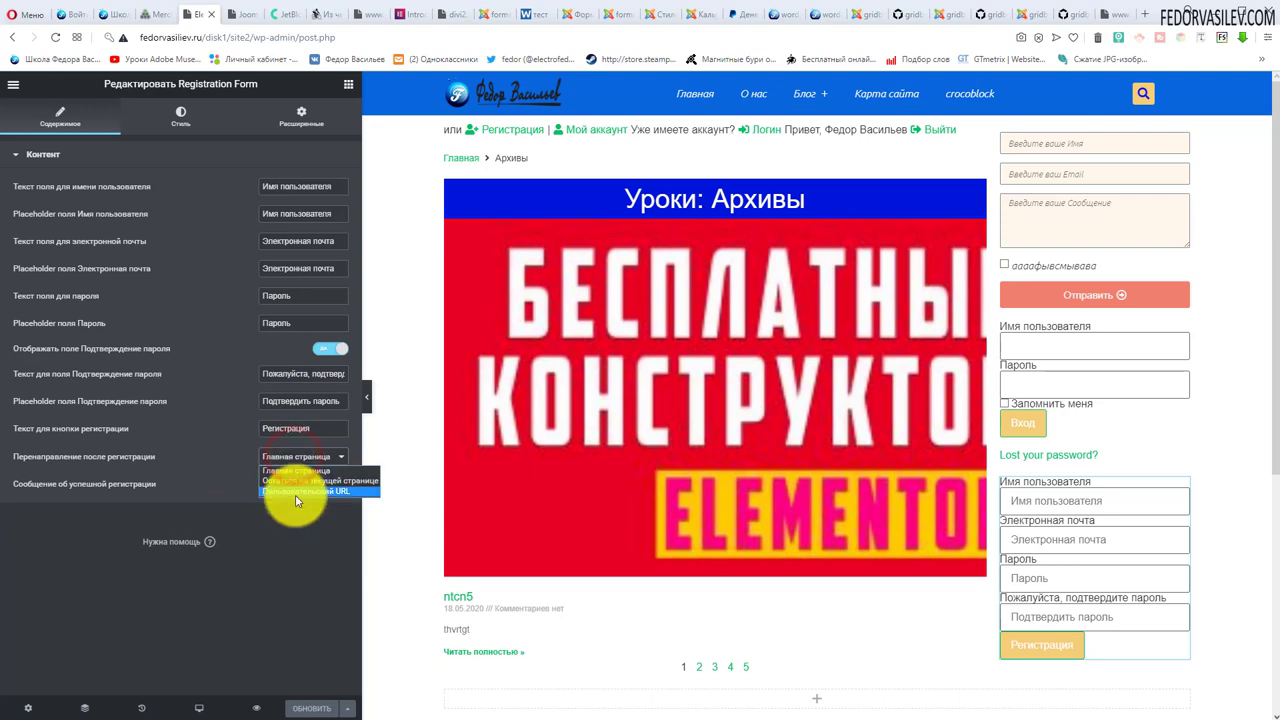
left_click(304, 493)
left_click(290, 456)
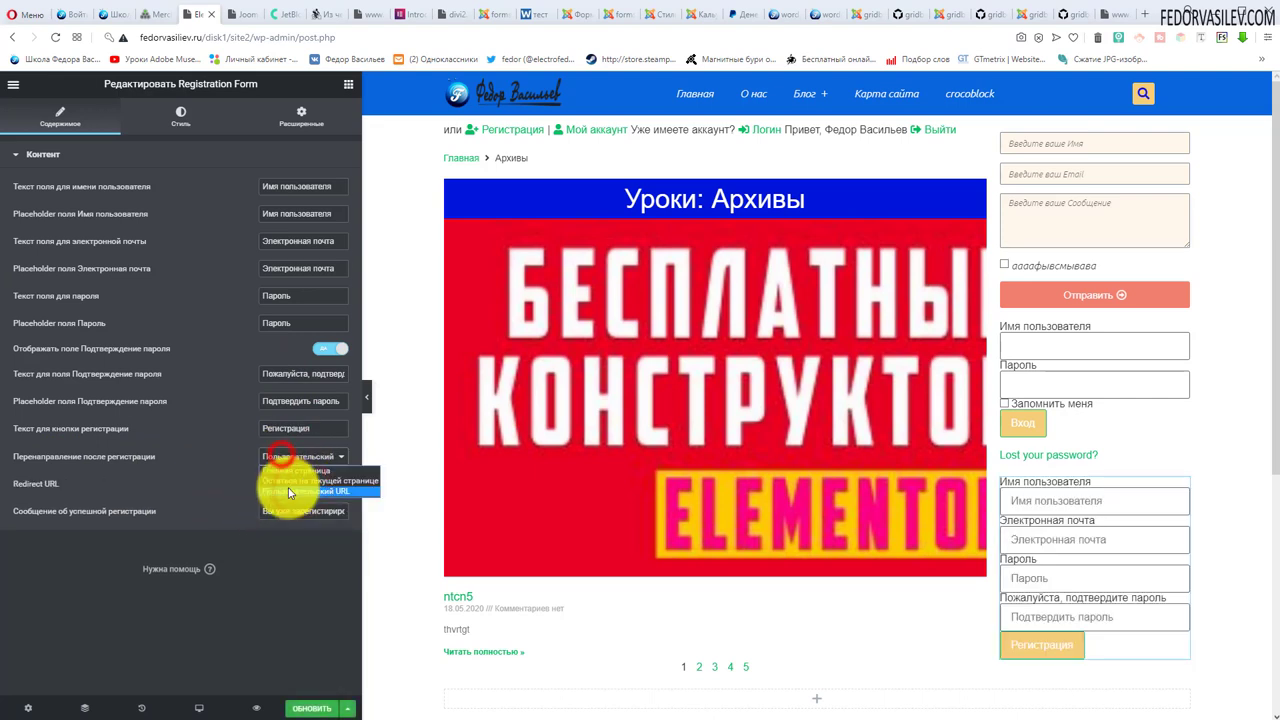
left_click(295, 481)
left_click(288, 456)
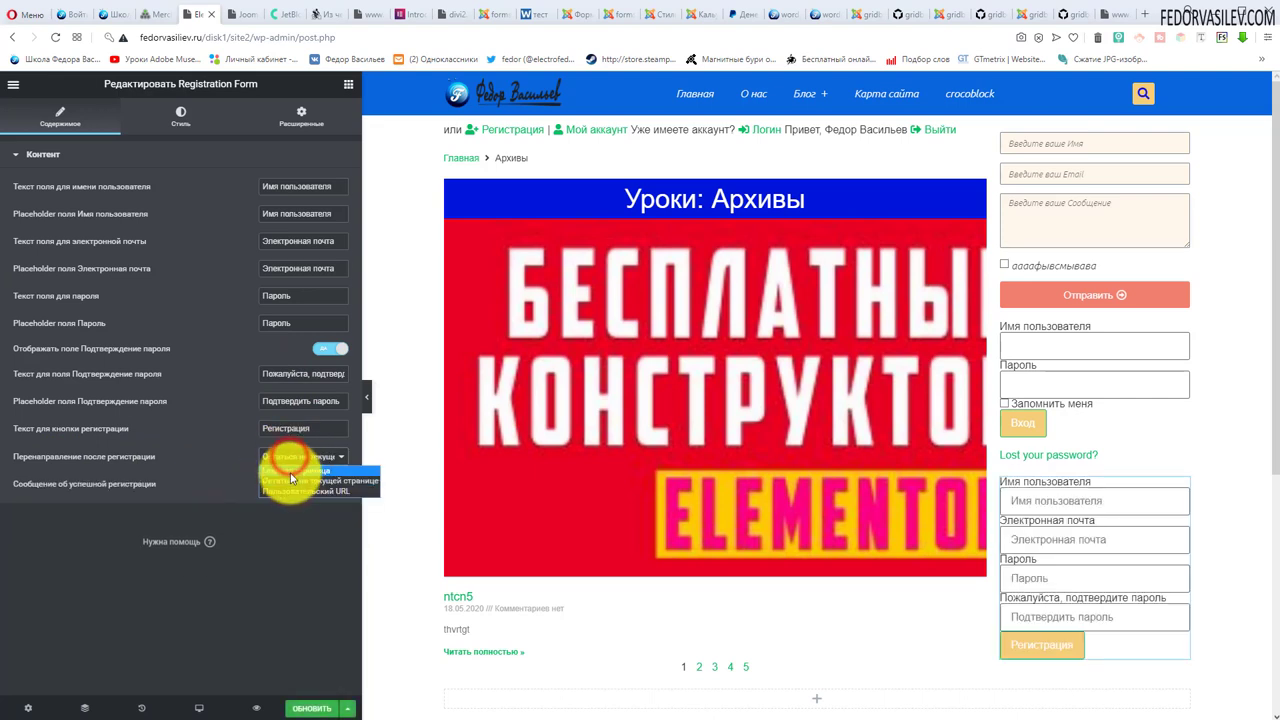
left_click(290, 470)
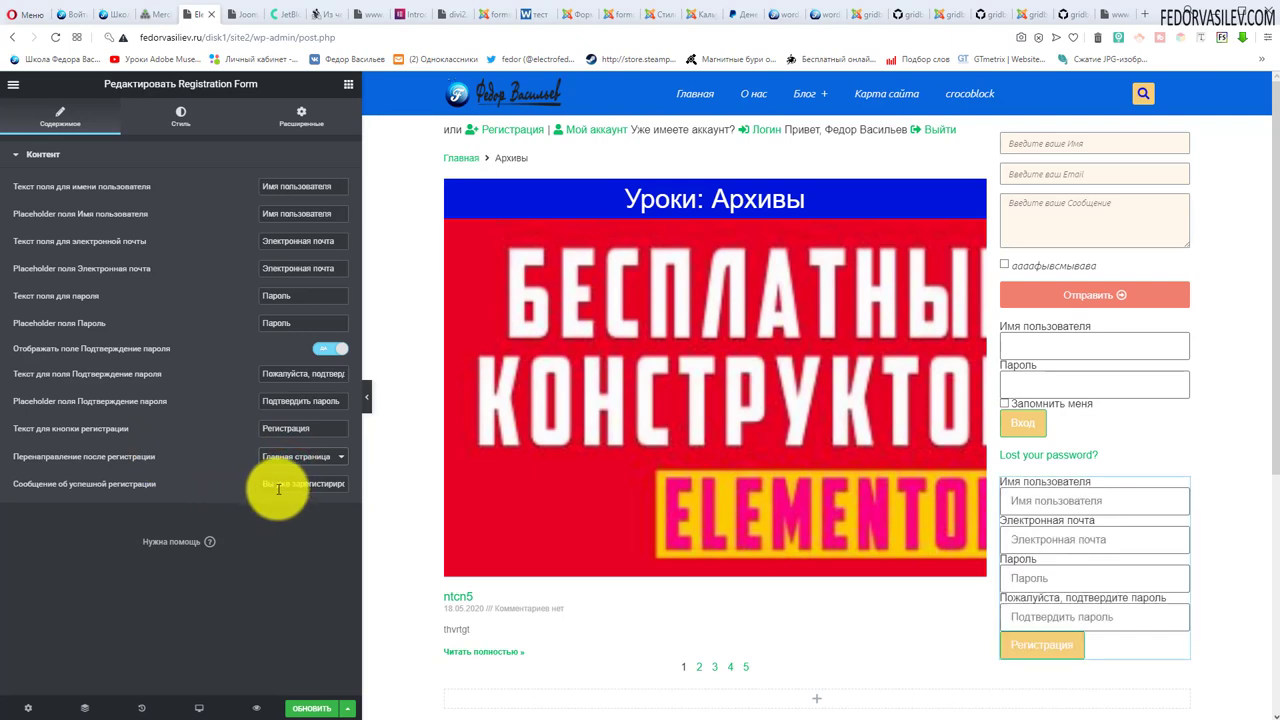
Compare the sidebar login and registration areas of the live Joomla category page as a logged-in user and as a guest.
left_click(240, 16)
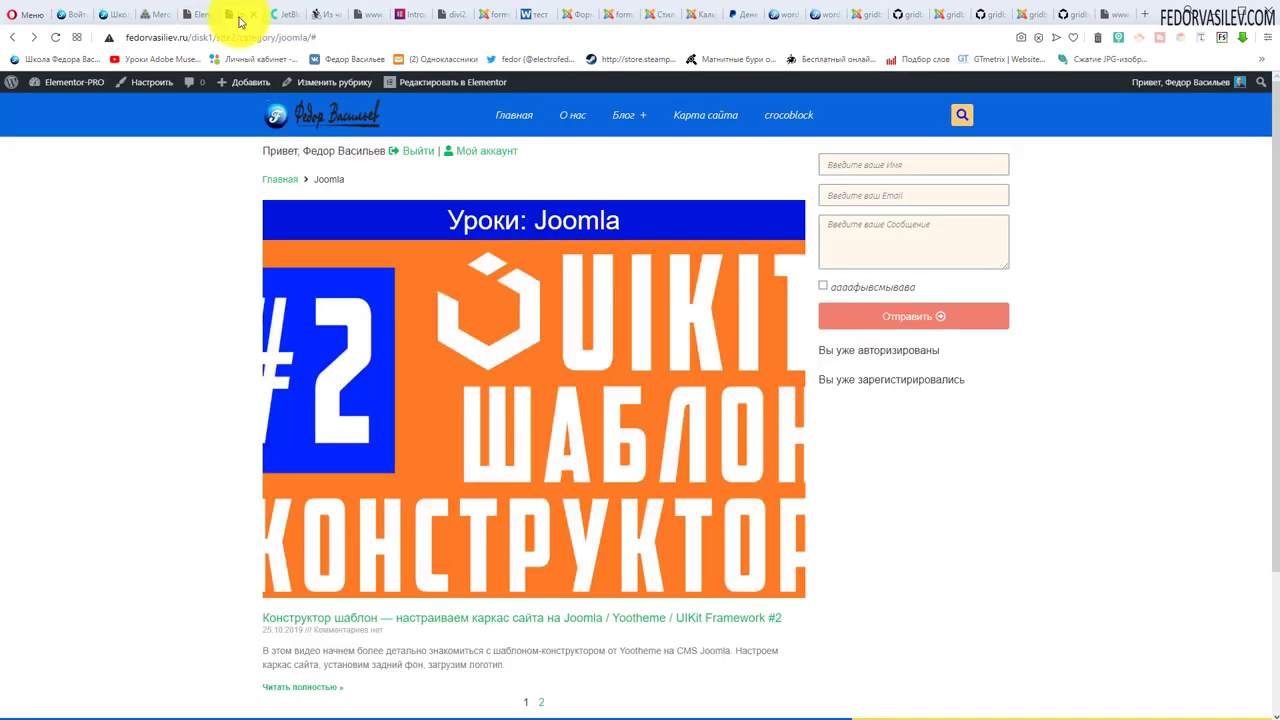
left_click(181, 16)
key("alt+Tab")
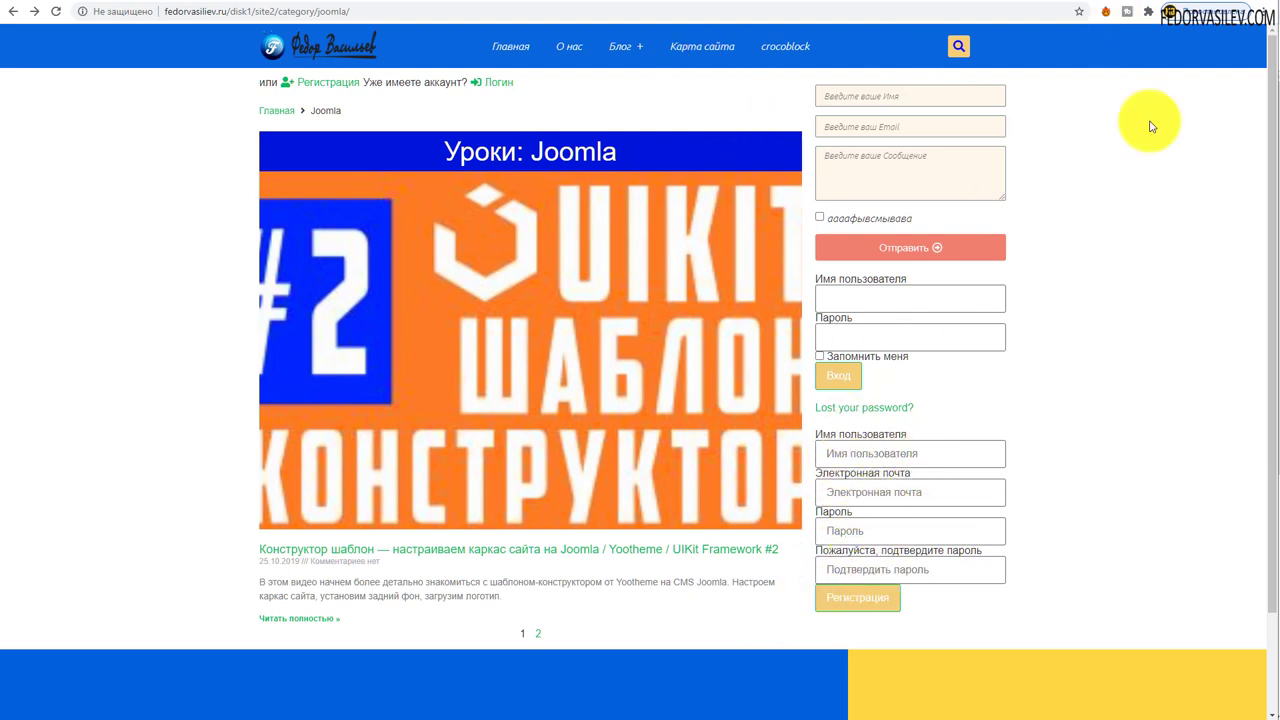
key("alt+Tab")
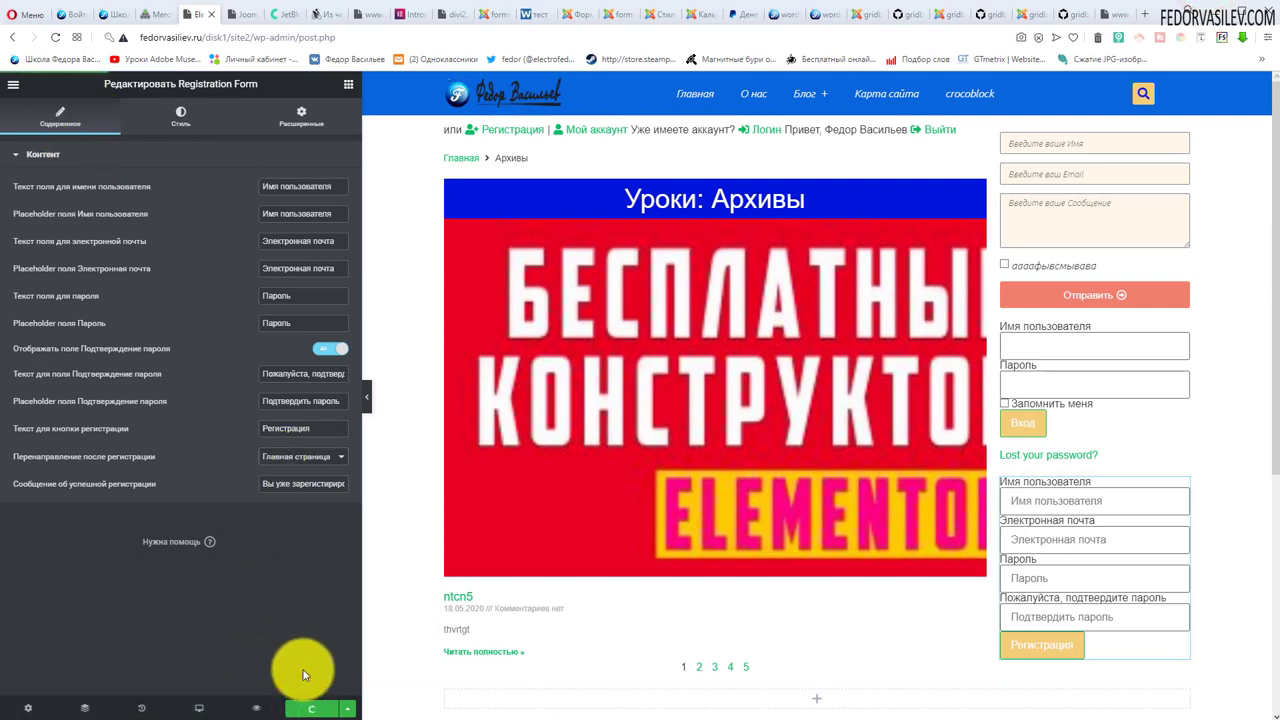
Exit the Elementor editor to the WordPress dashboard, check the membership option in the general settings, and open the users list.
left_click(17, 87)
left_click(38, 460)
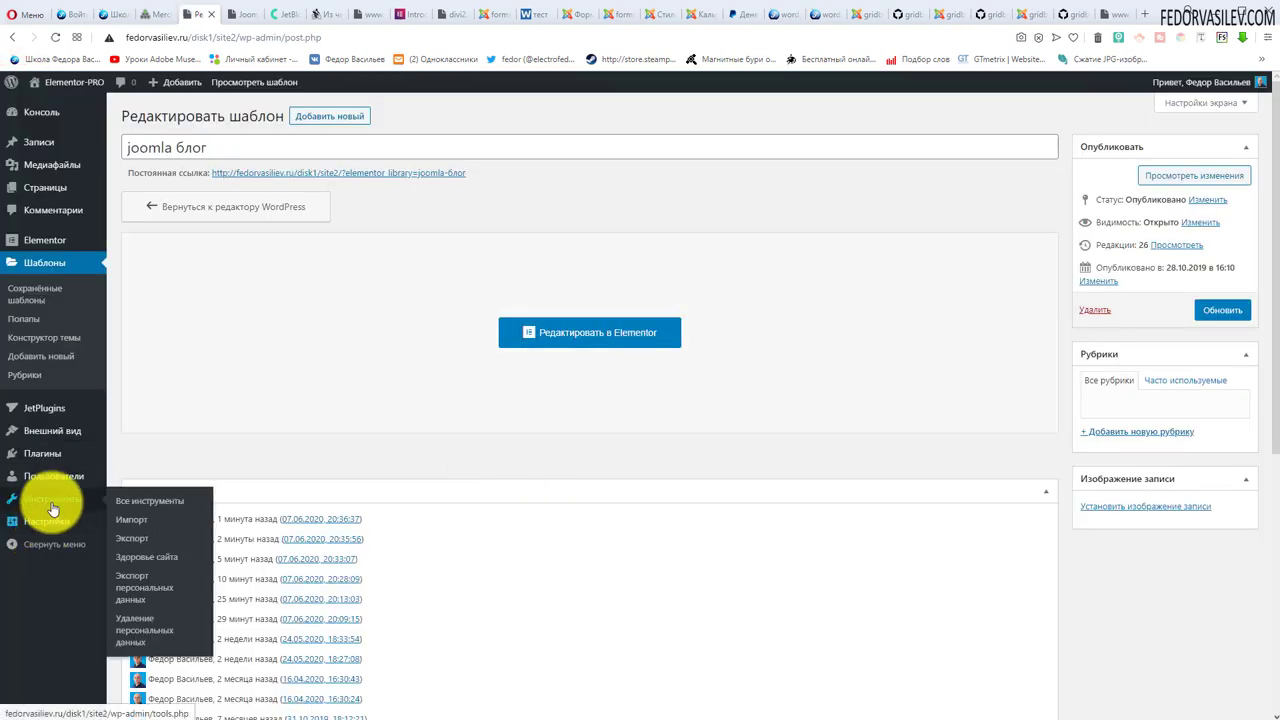
left_click(48, 505)
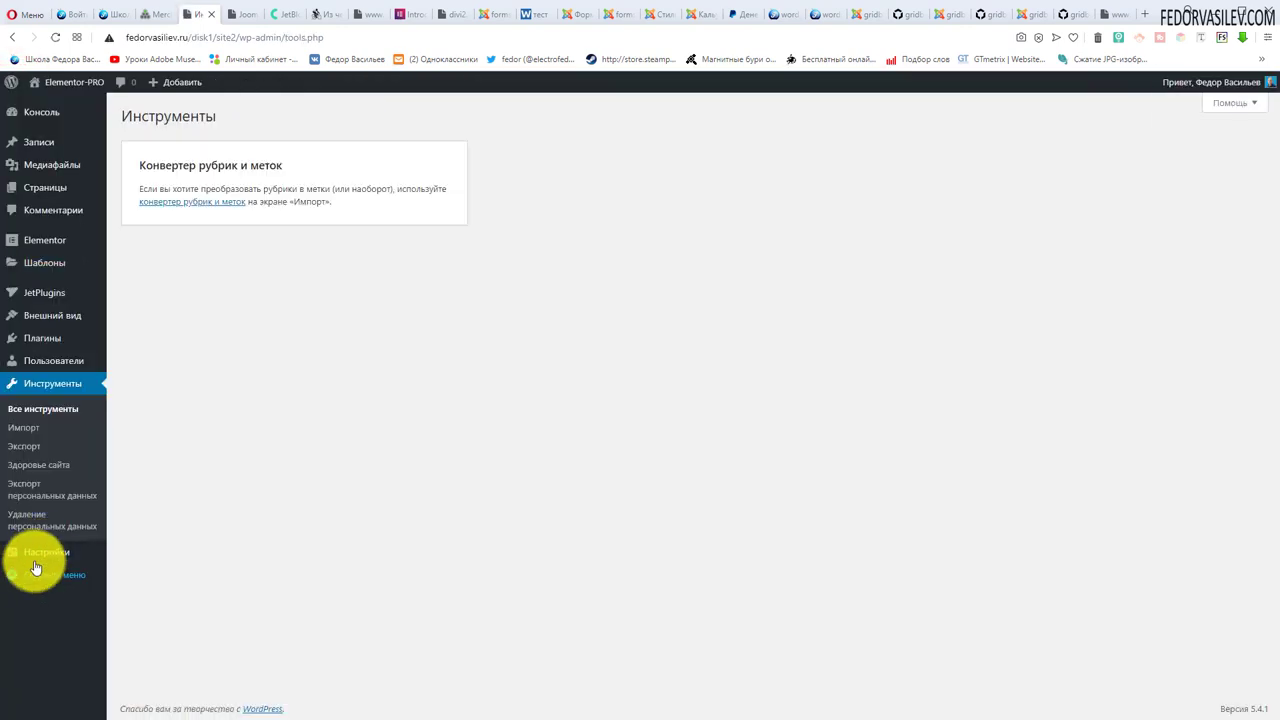
left_click(42, 553)
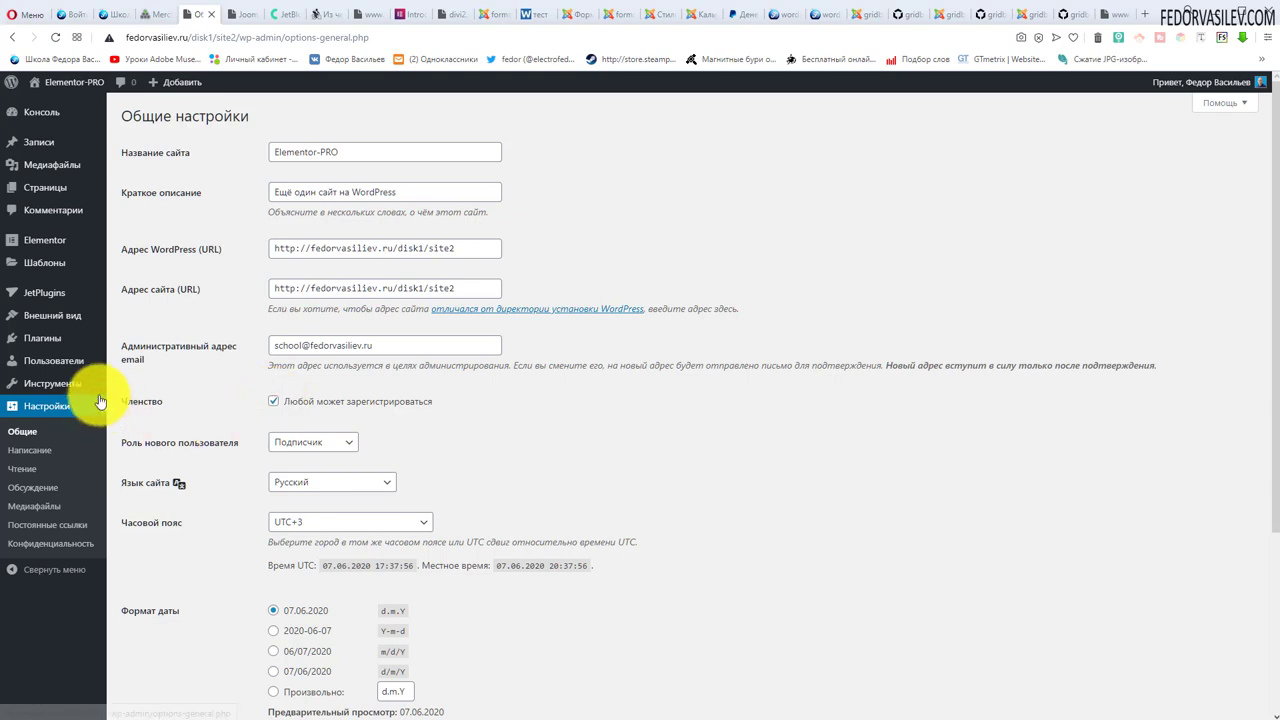
left_click(60, 360)
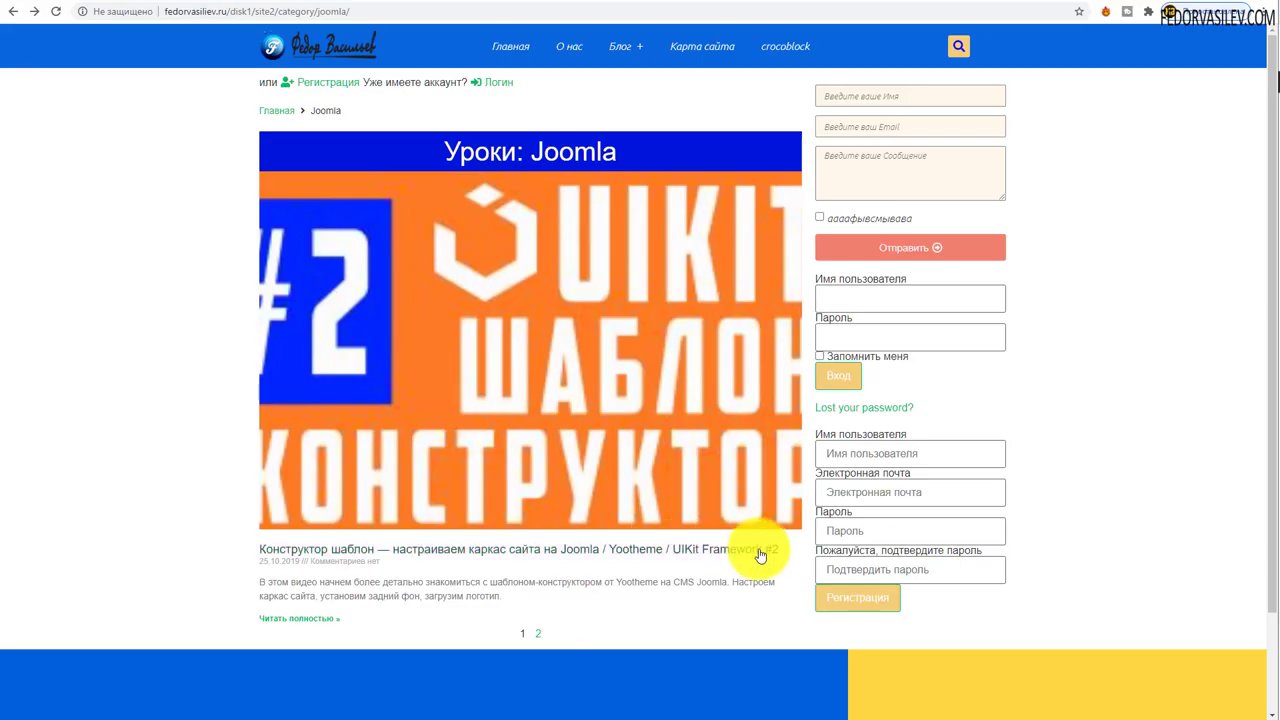
Enter the username test4 and fill in the e-mail in the registration form on the live Joomla category page.
left_click(868, 452)
type("ey")
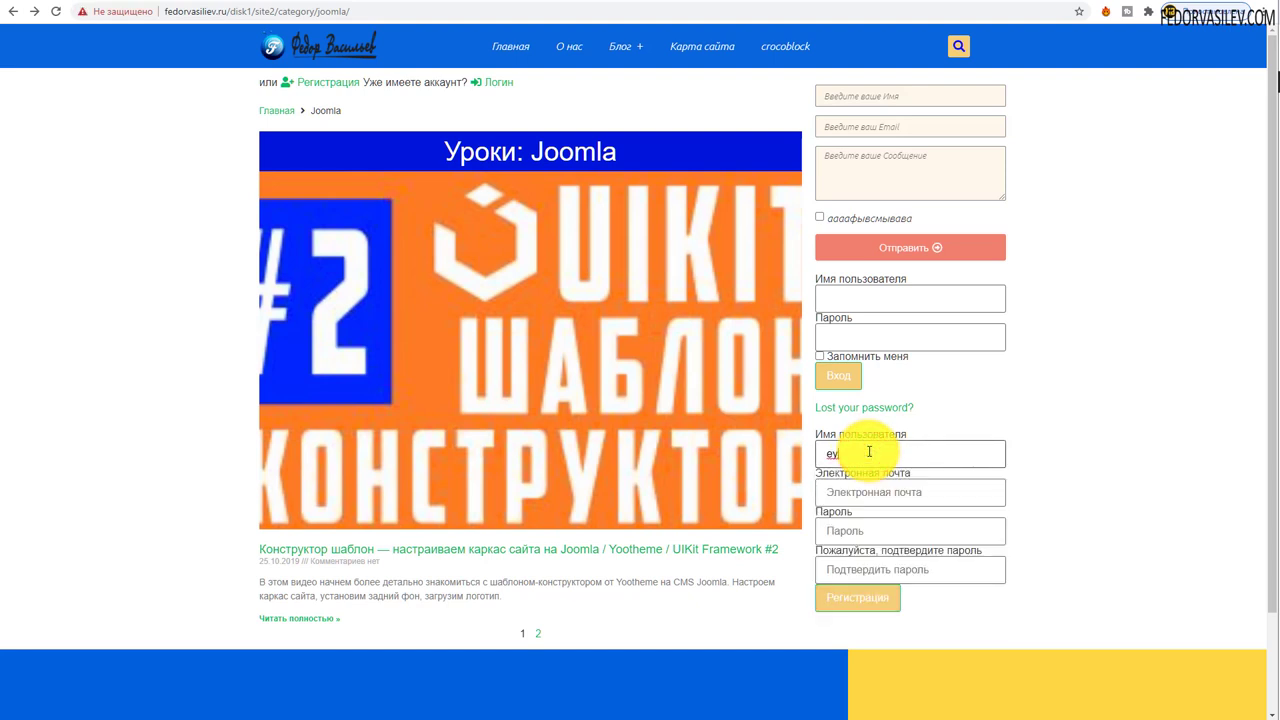
key("BackSpace")
key("BackSpace")
type("test4")
left_click(877, 492)
Fill in the password and its confirmation in the registration form and submit the registration.
left_click(868, 530)
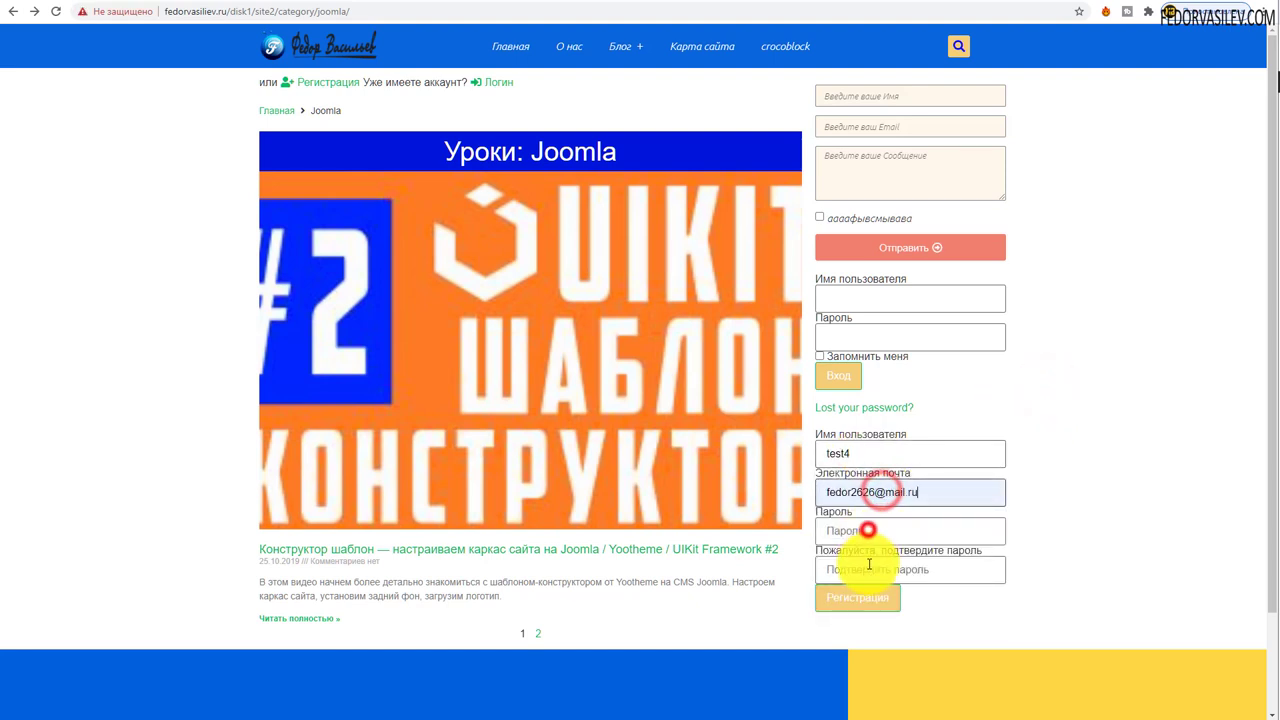
left_click(882, 530)
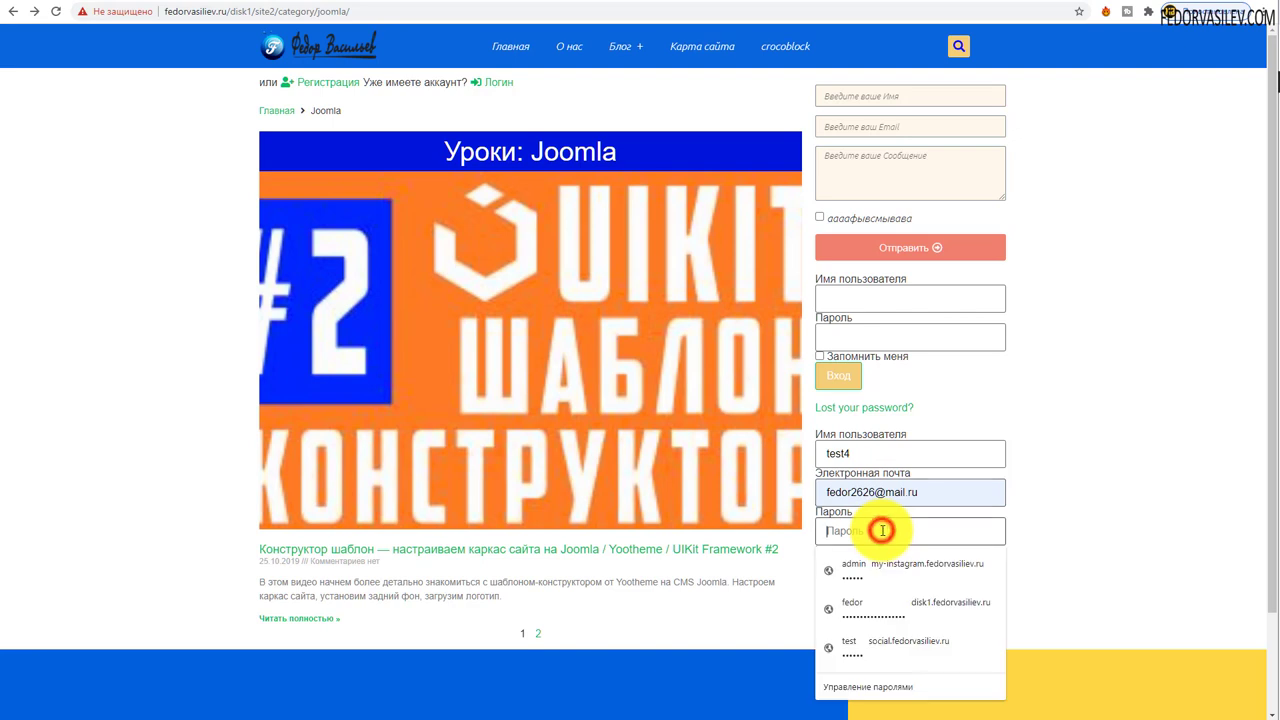
left_click(882, 567)
key("ctrl+v")
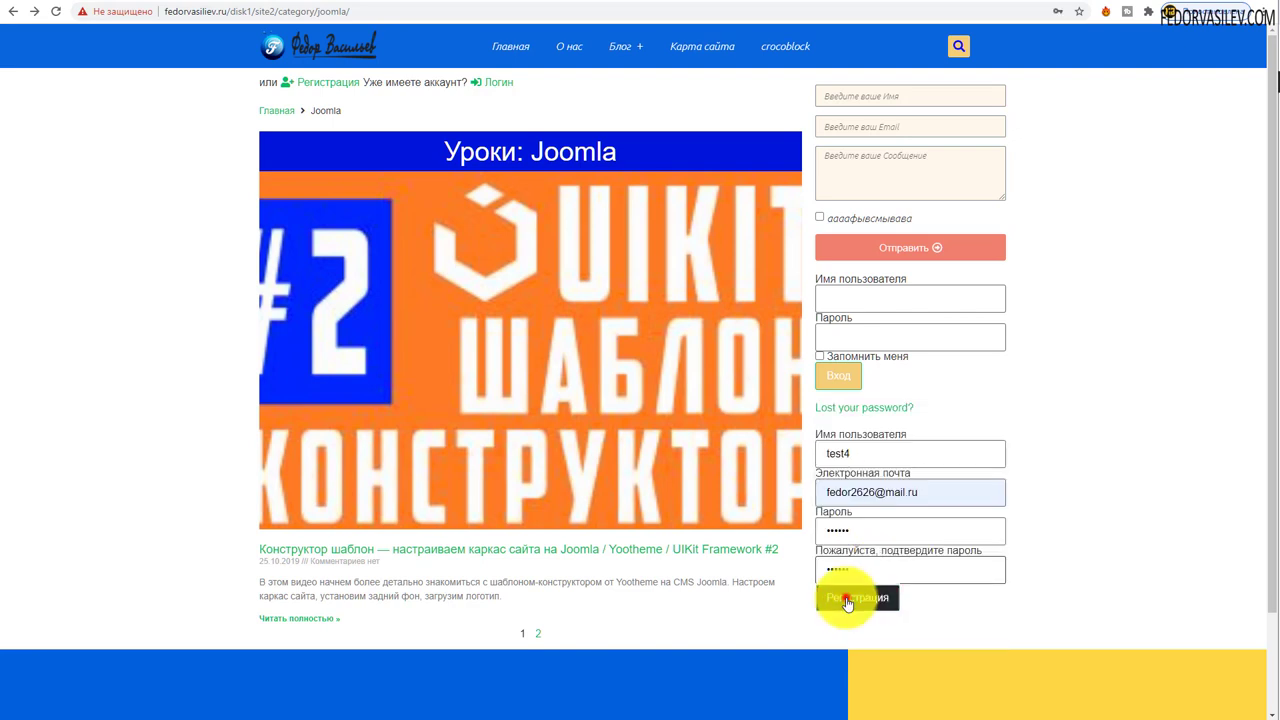
left_click(845, 597)
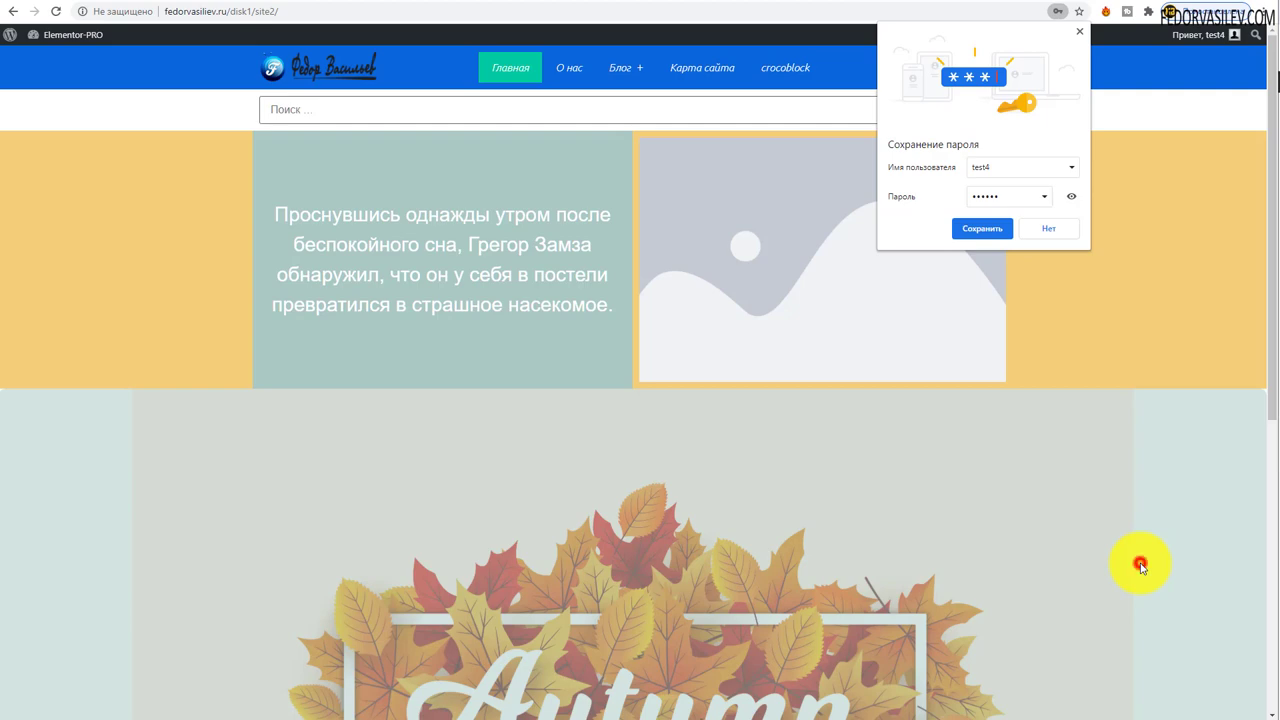
left_click(1163, 414)
left_click(1157, 297)
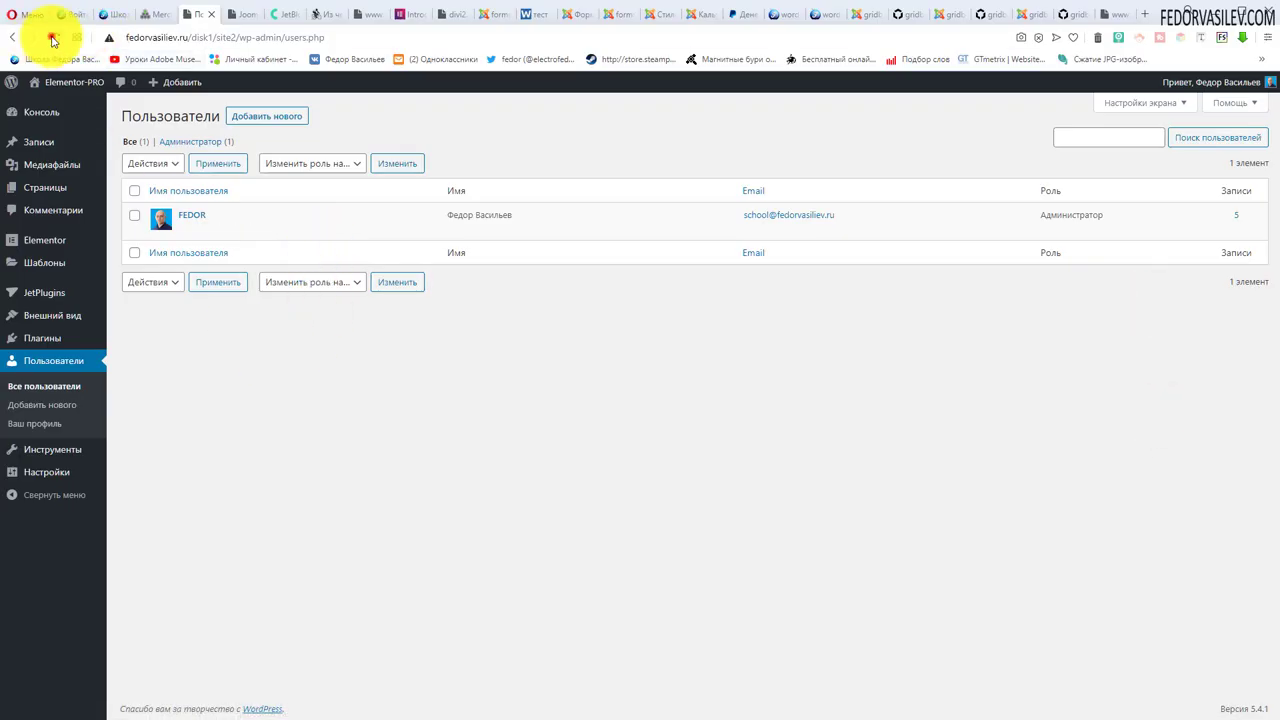
Reload the WordPress users list and check the role of the newly registered test4 account.
left_click(53, 38)
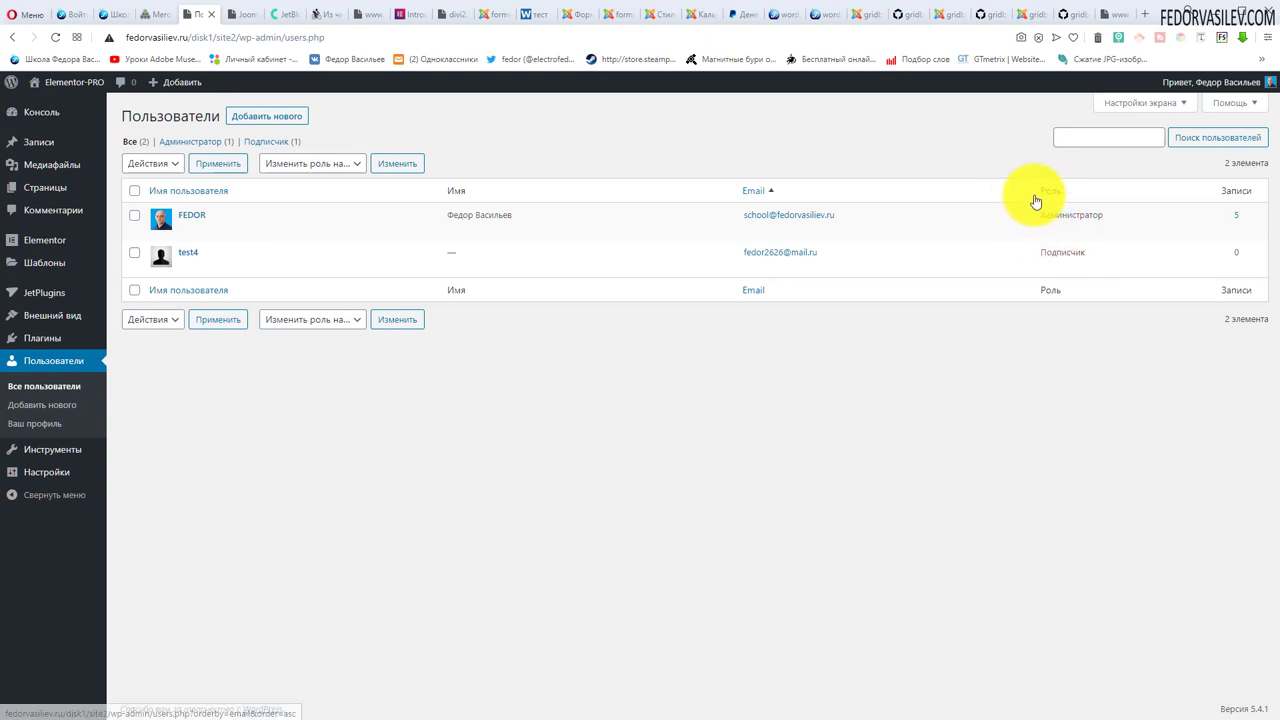
left_click_drag(1088, 253, 1035, 258)
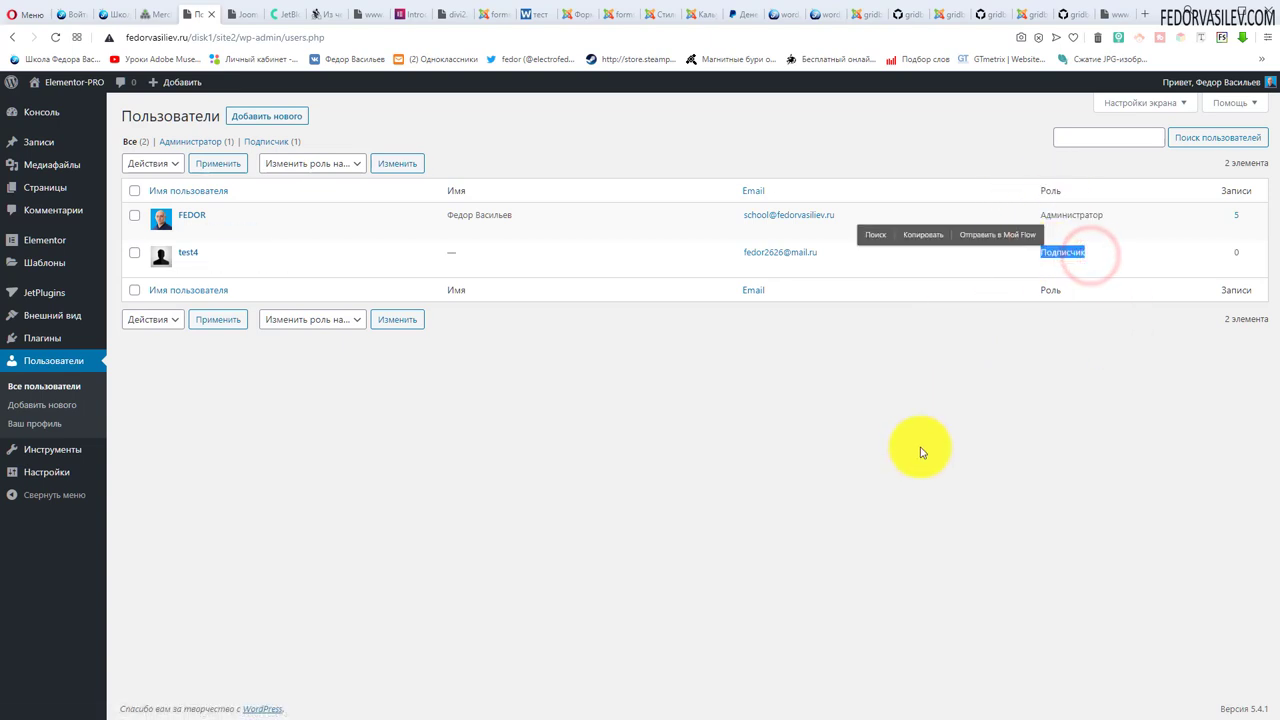
left_click(920, 449)
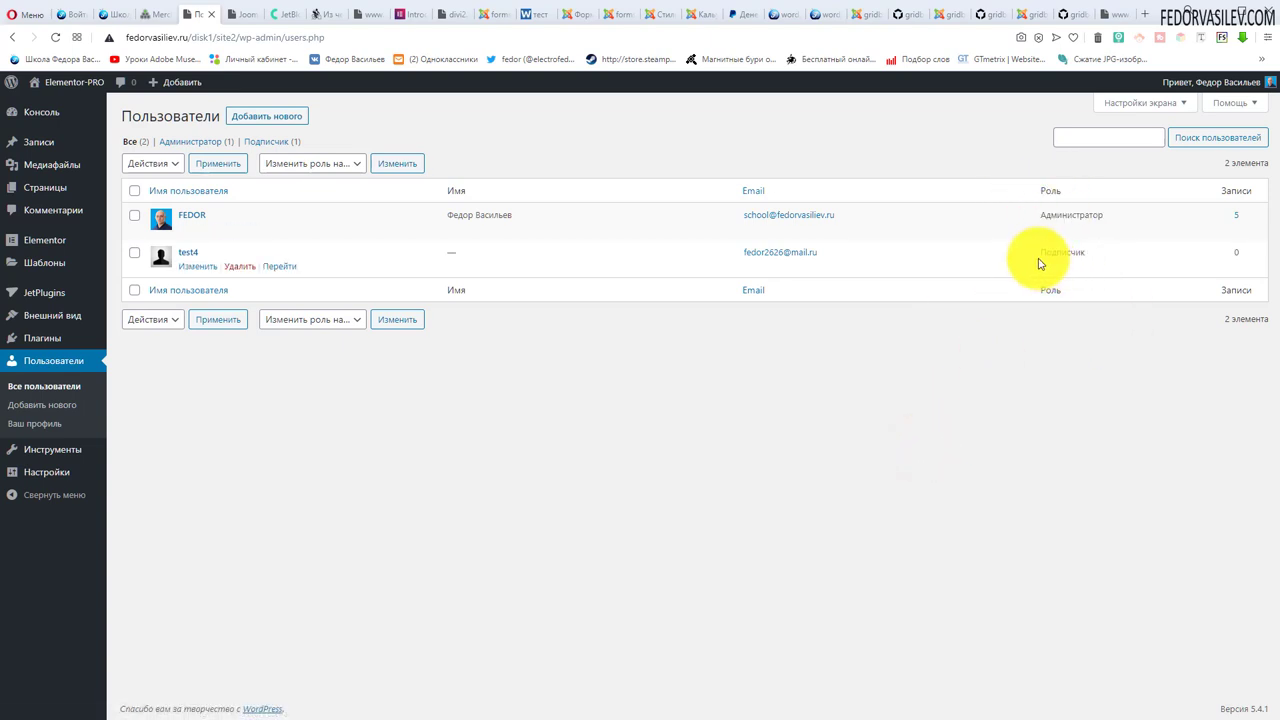
left_click(1075, 400)
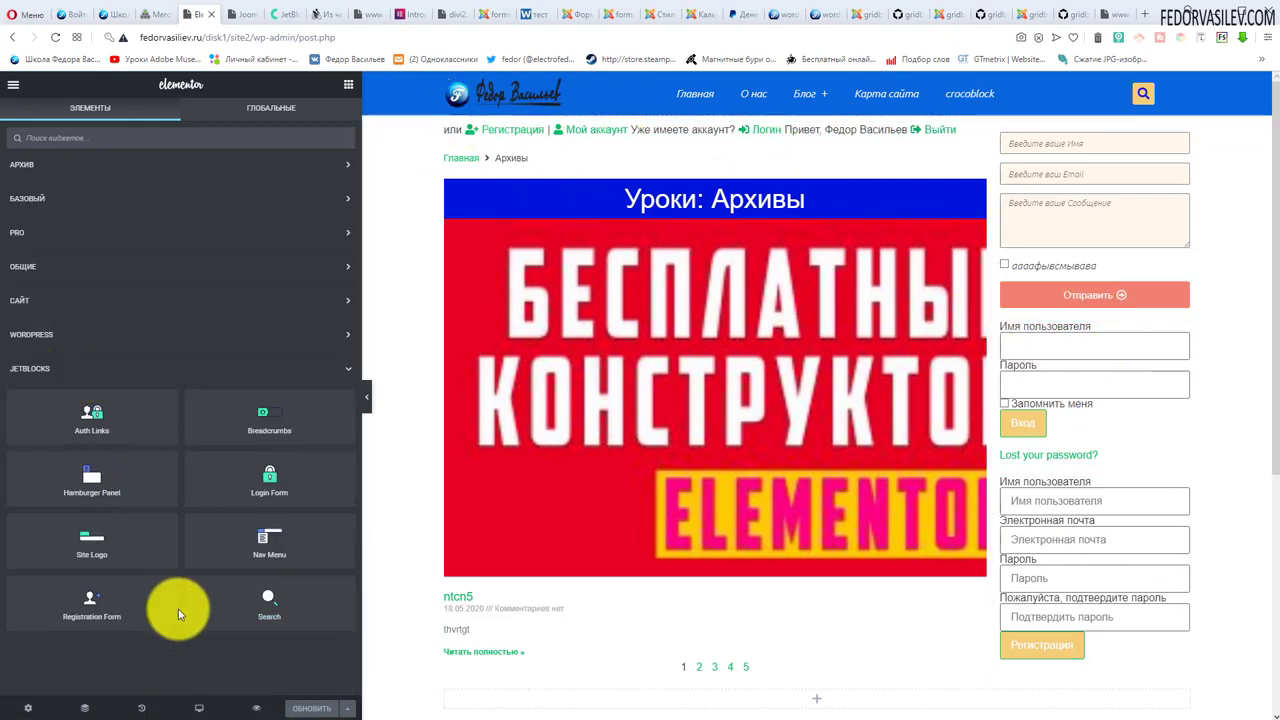
Add a JetBlocks Hamburger Panel widget below the registration form in the template's sidebar column and save the template.
left_click_drag(116, 542, 85, 558)
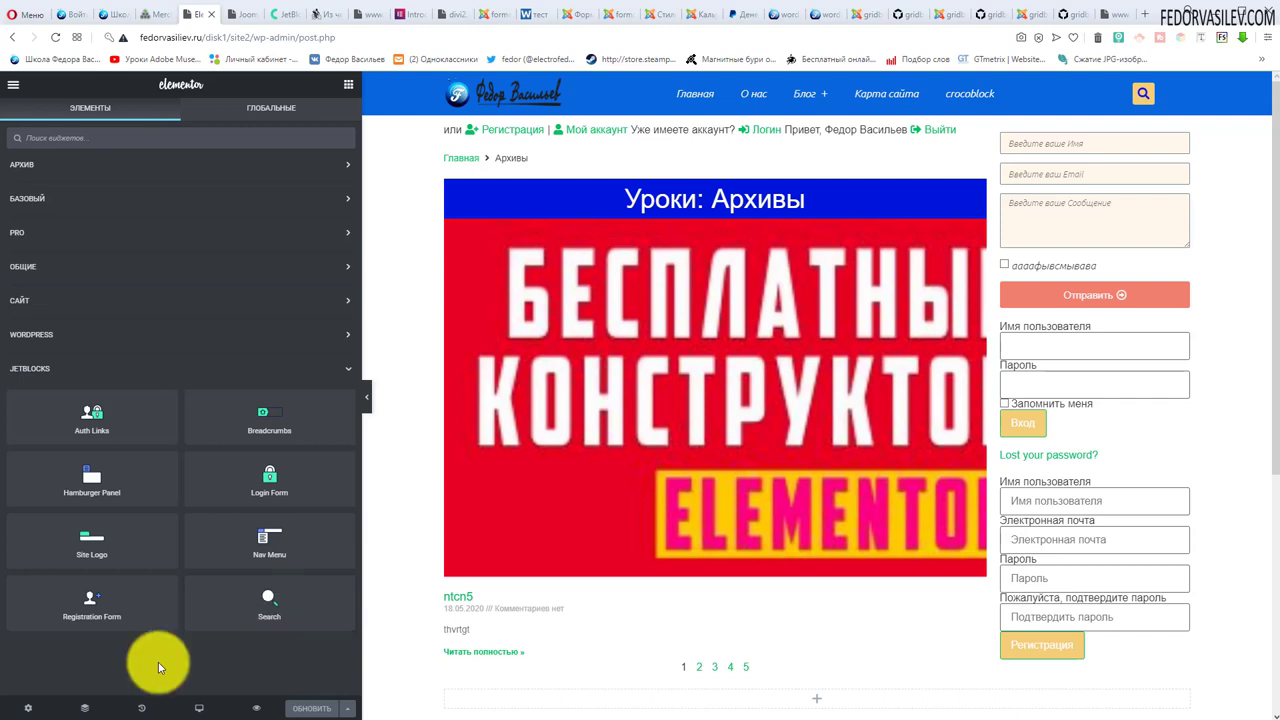
left_click_drag(86, 486, 1058, 664)
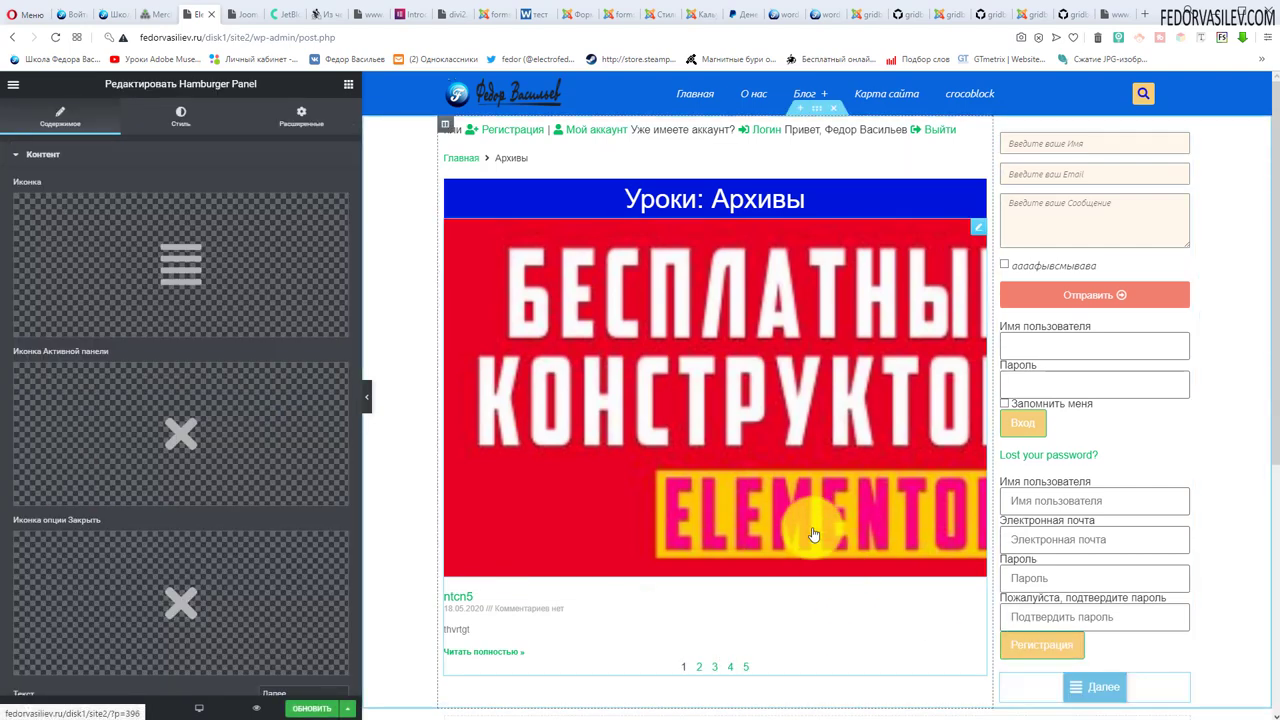
scroll(814, 534, "down", 3)
left_click(313, 708)
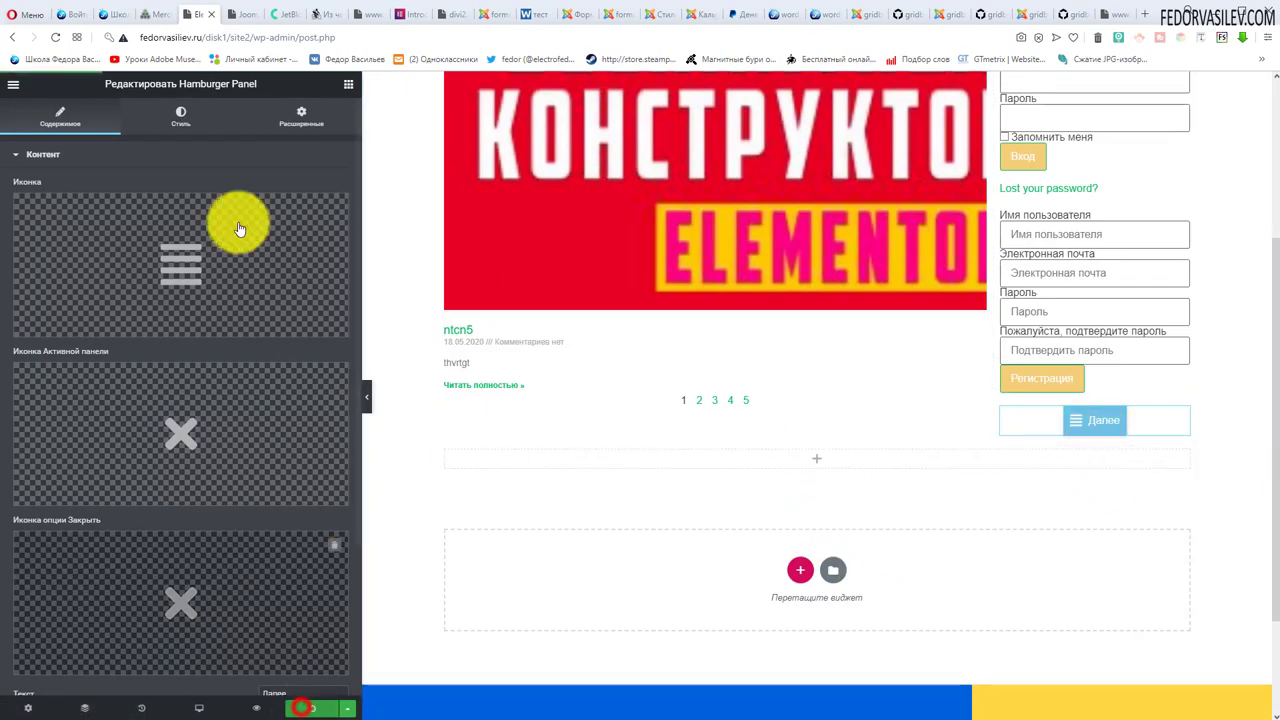
Reload the live Joomla category page and test opening and closing the hamburger panel there.
left_click(243, 14)
left_click(57, 38)
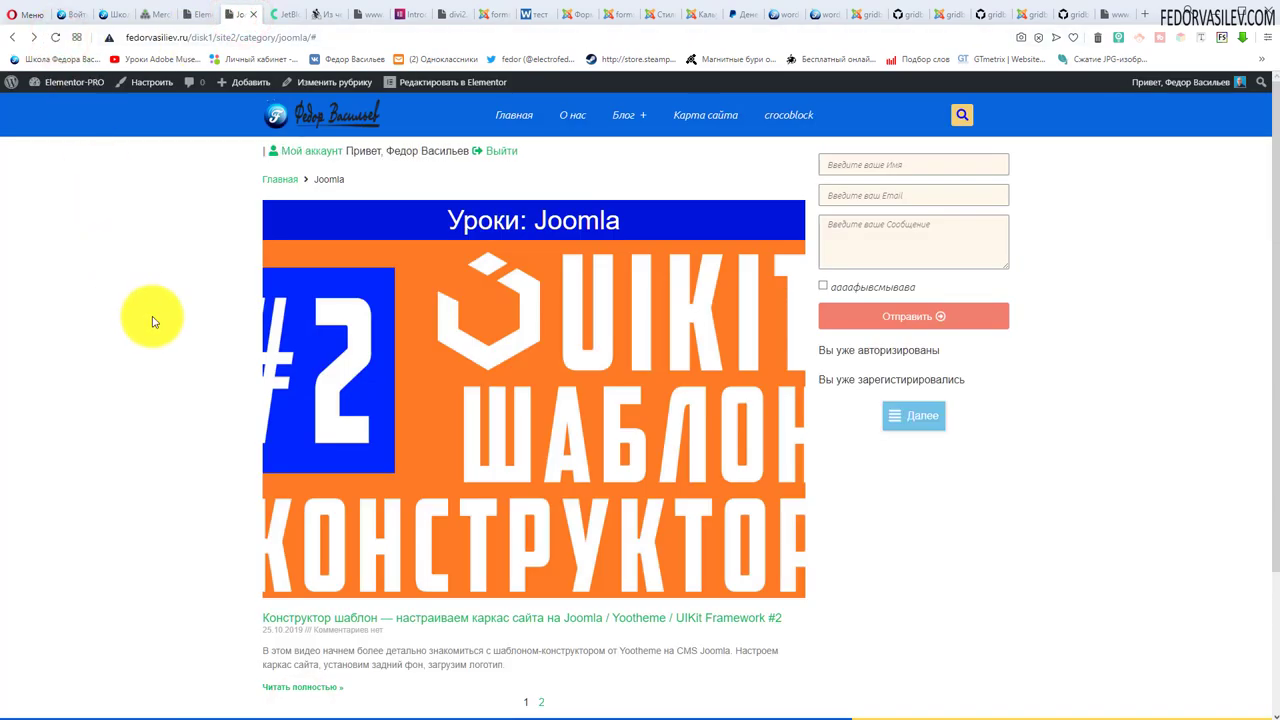
left_click(912, 416)
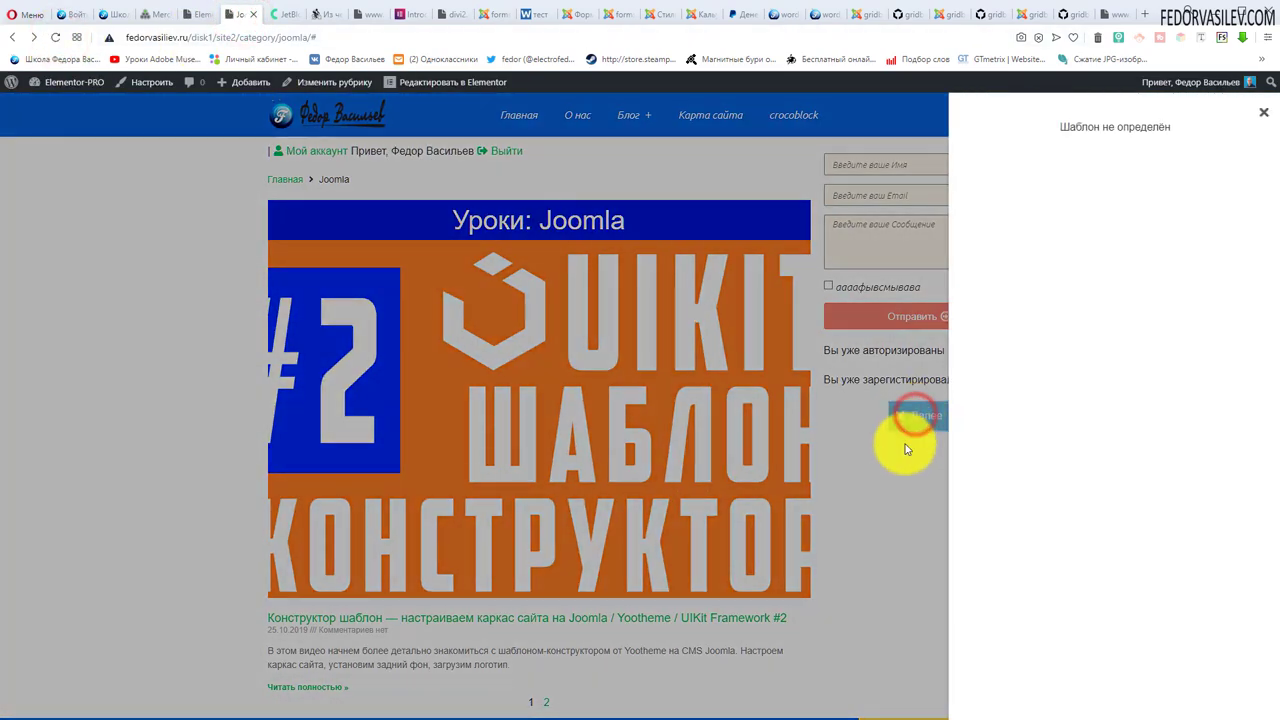
left_click(1264, 114)
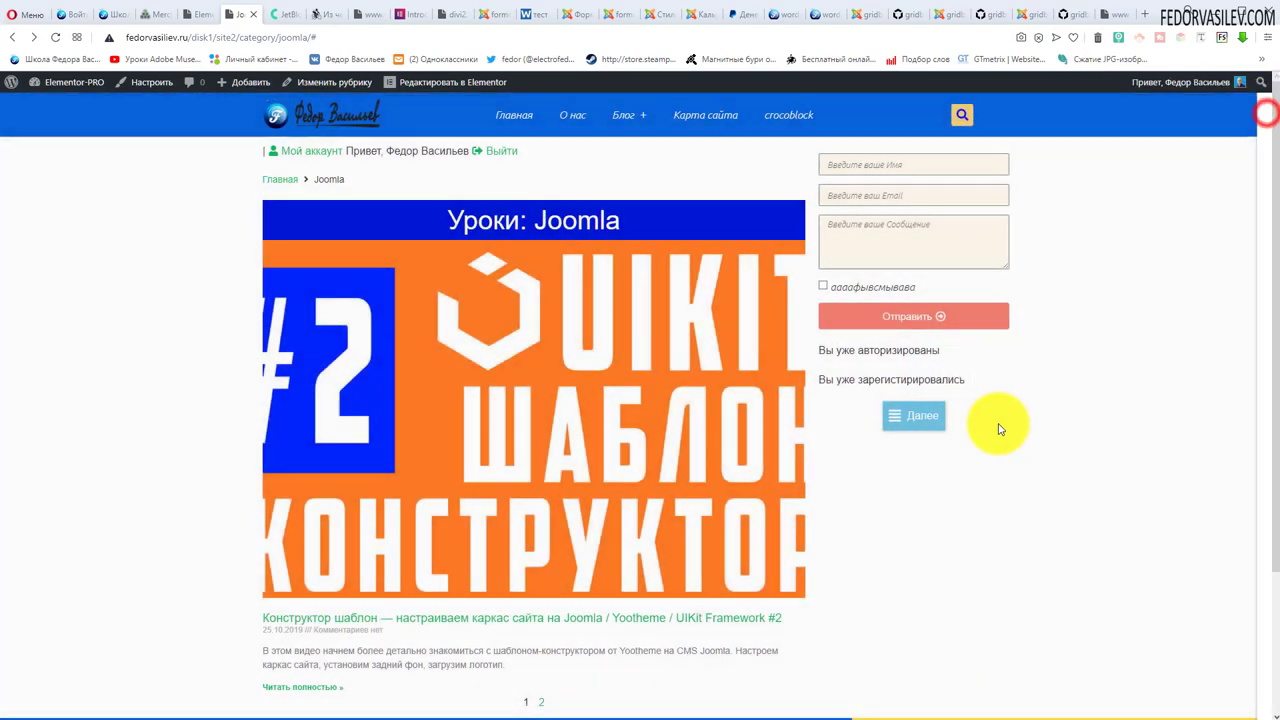
left_click(930, 418)
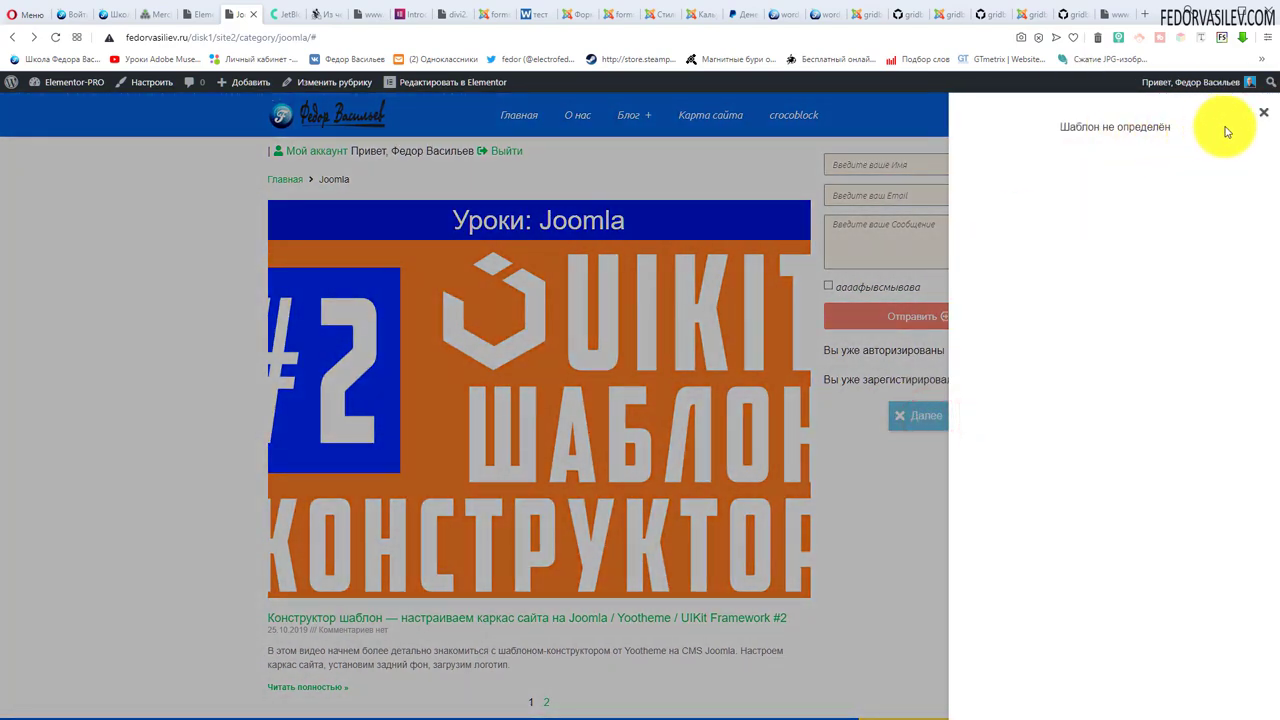
left_click(1263, 113)
Back in the template editor, view the icon library for the Hamburger Panel's icon and preview the panel in the canvas.
left_click(204, 22)
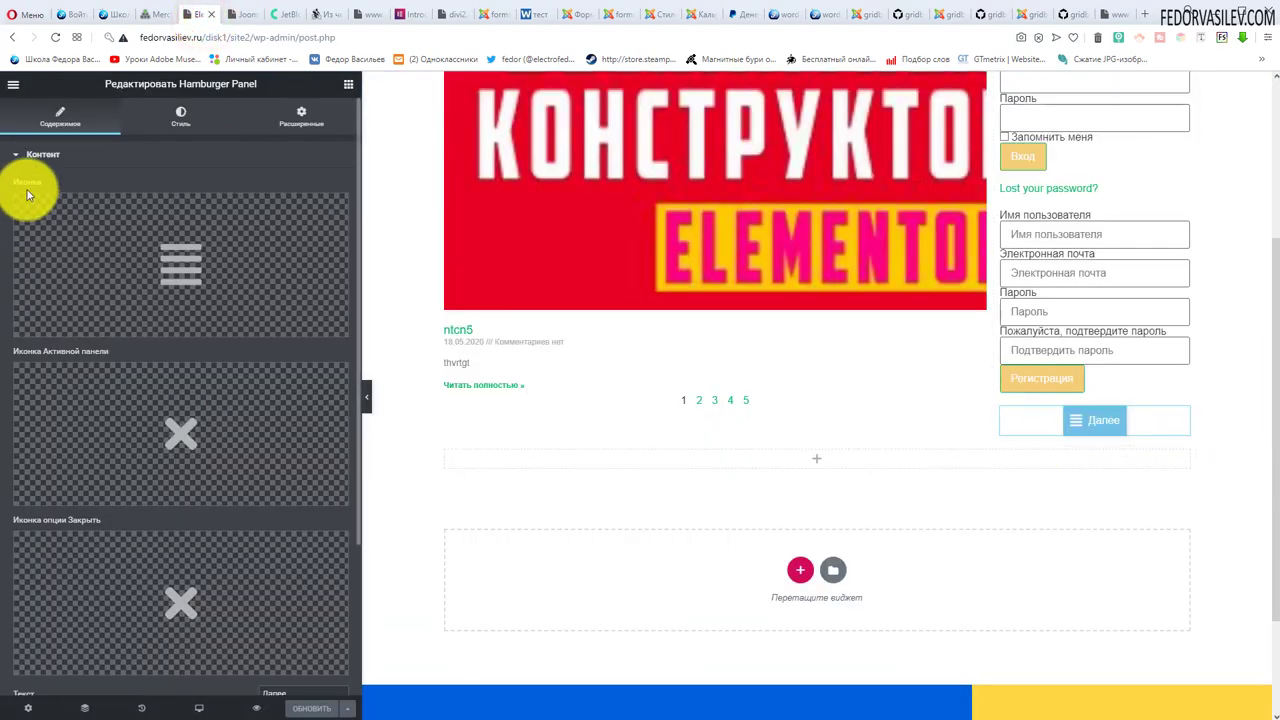
left_click(168, 266)
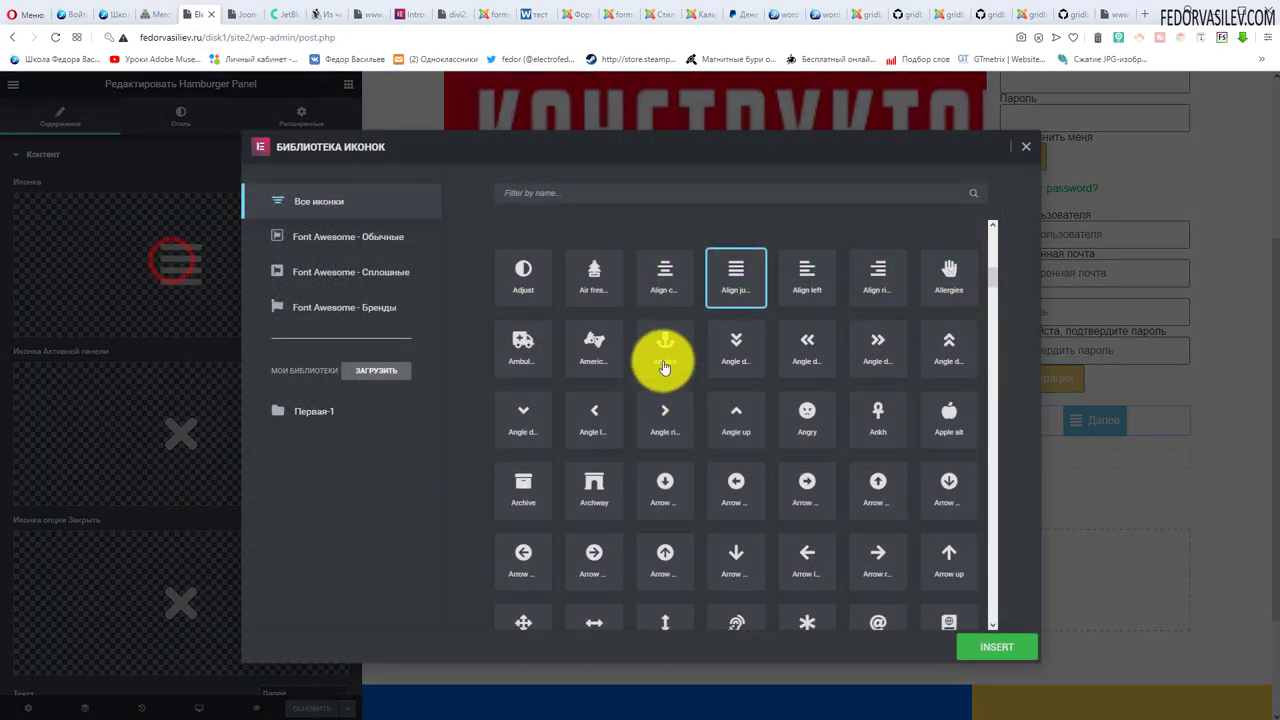
left_click(1024, 146)
mouse_move(148, 415)
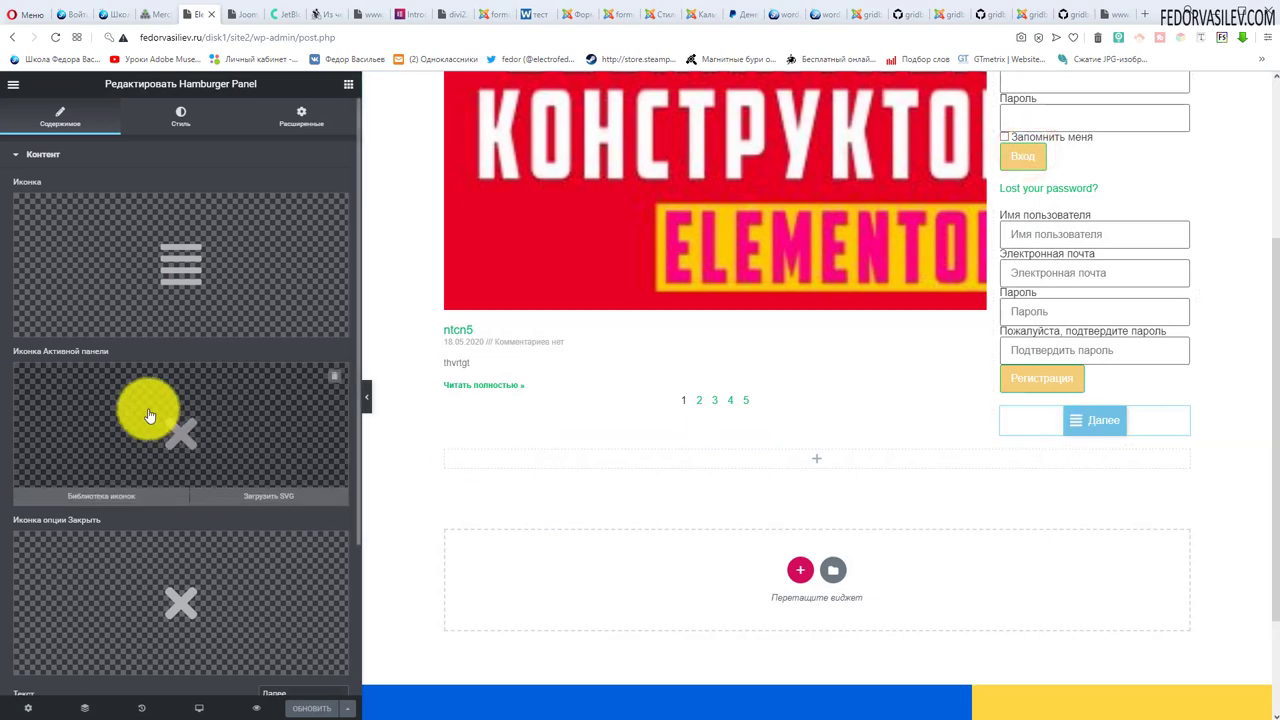
left_click(1075, 419)
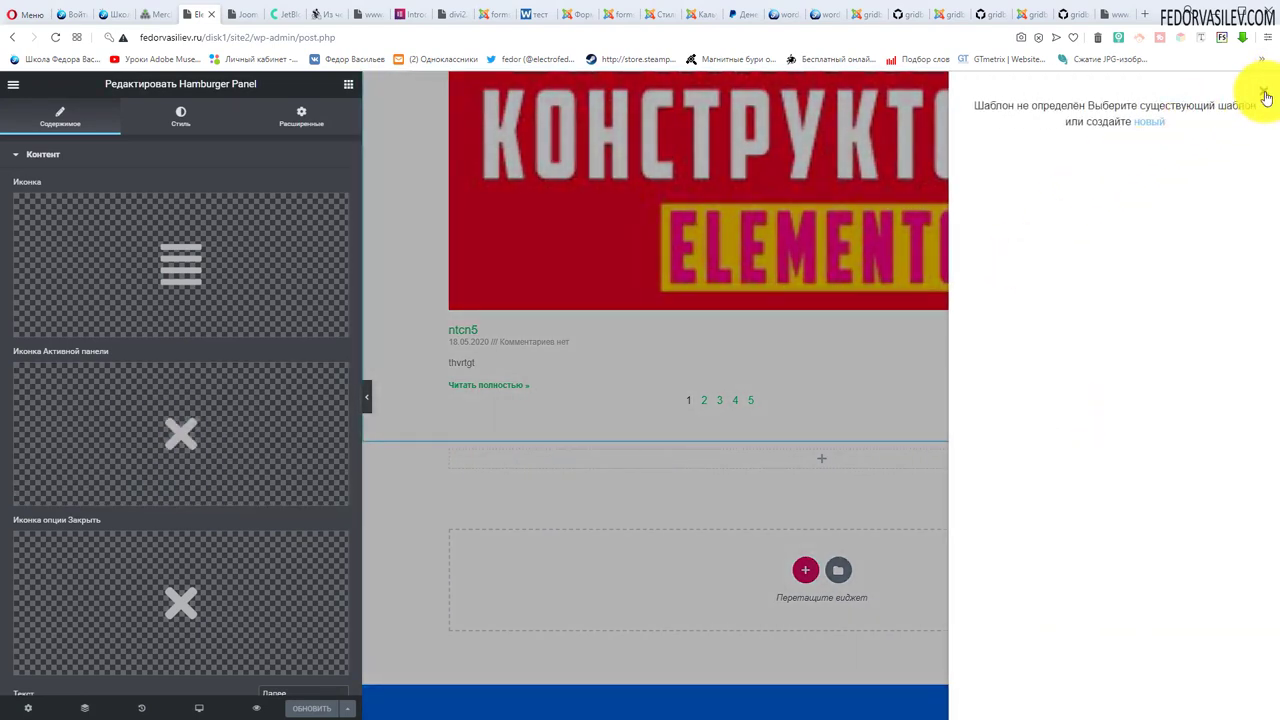
left_click(1265, 95)
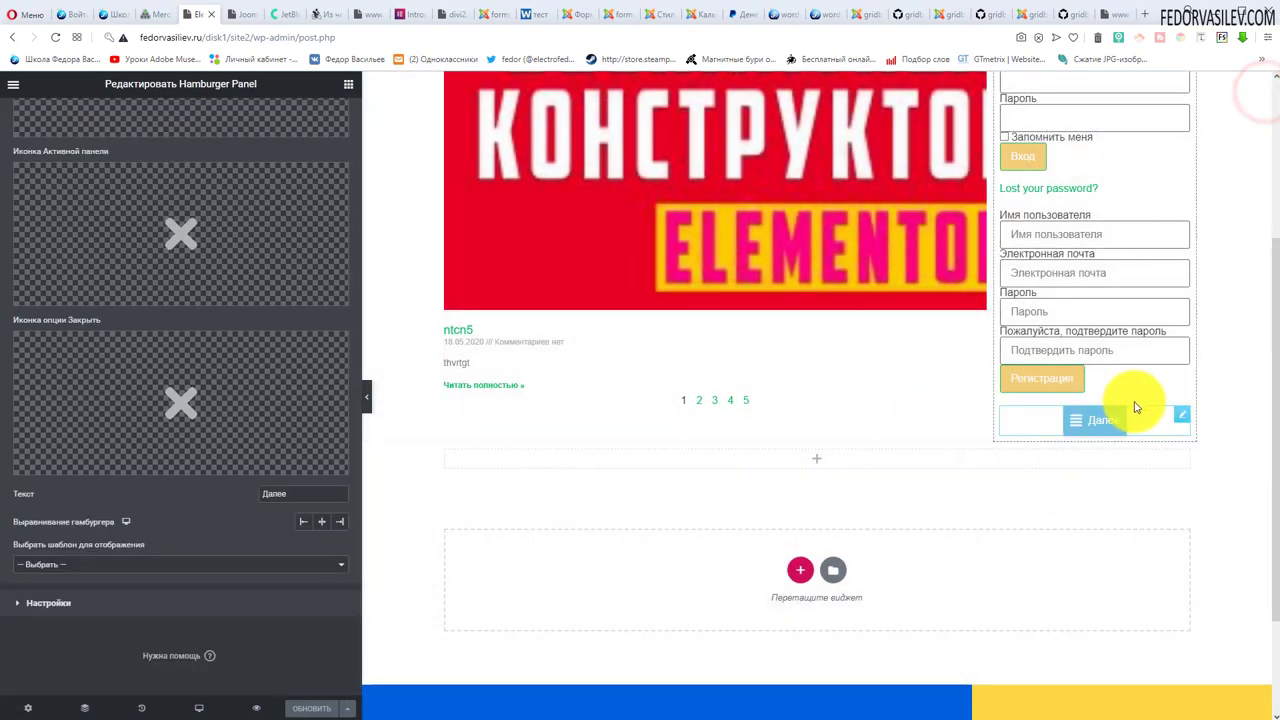
Try the left and right alignments for the hamburger button, then align it to the centre.
left_click_drag(301, 493, 222, 505)
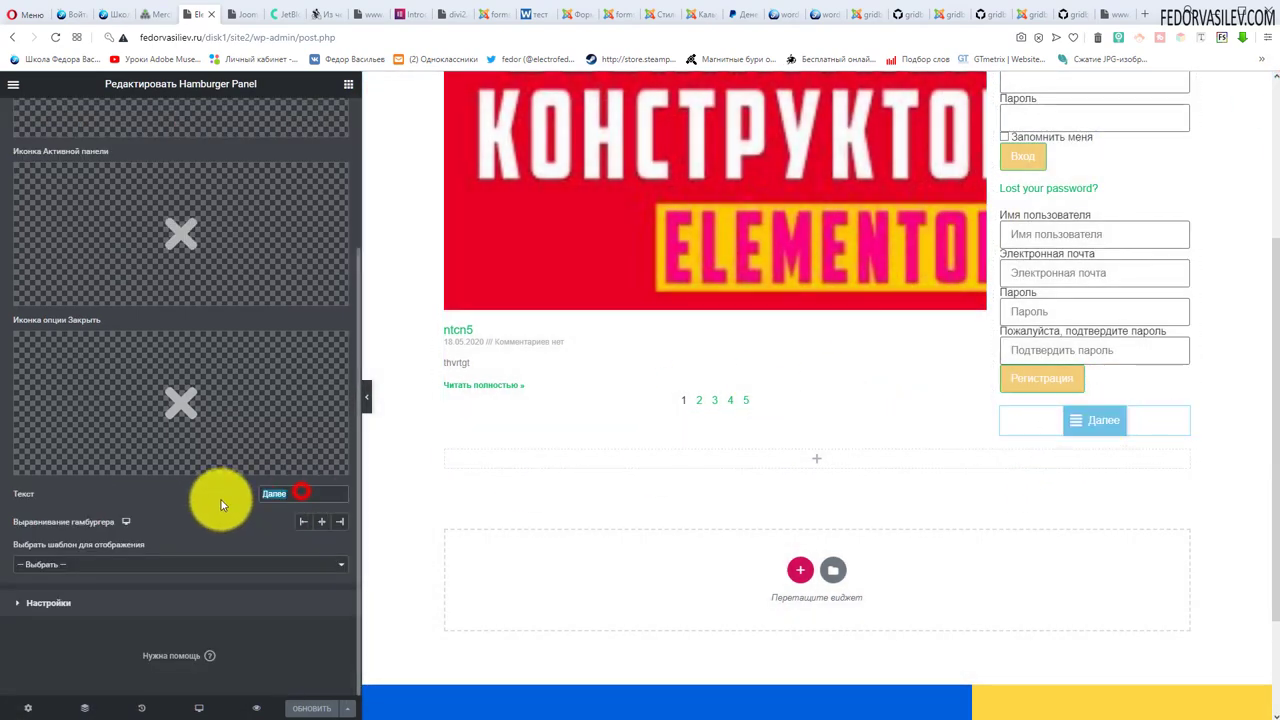
left_click(304, 521)
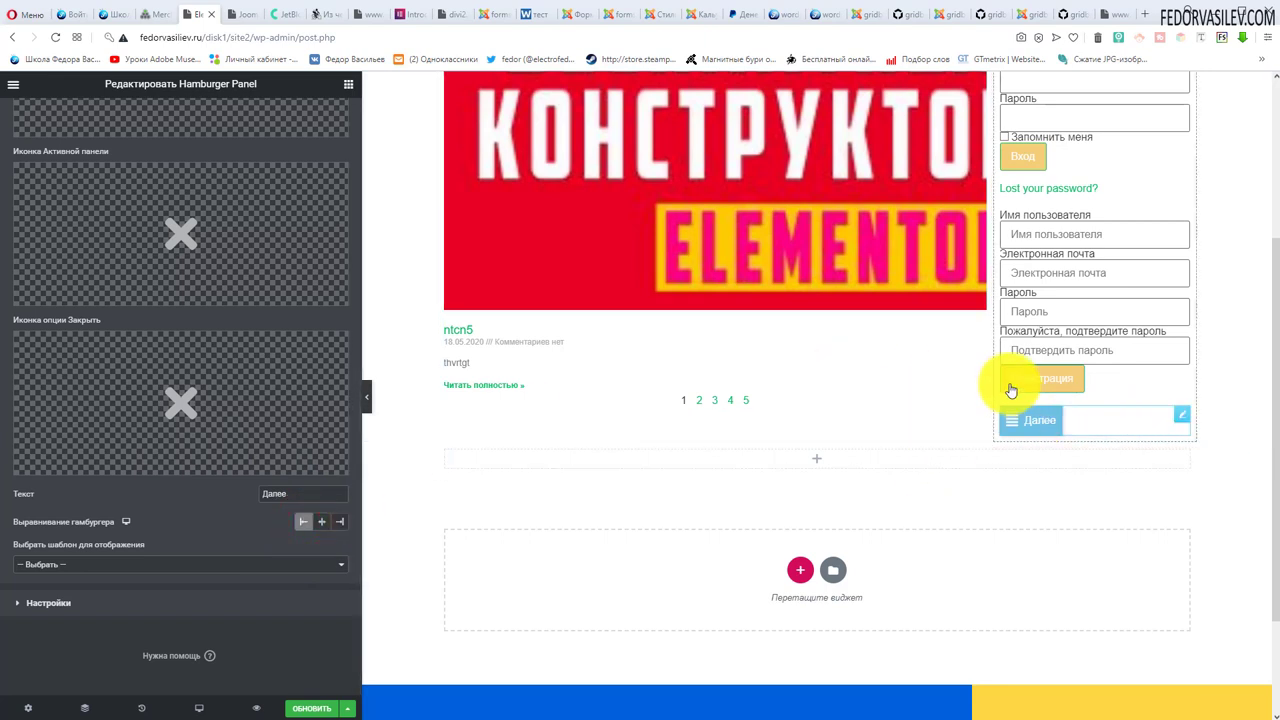
left_click(322, 521)
left_click(340, 522)
left_click(322, 521)
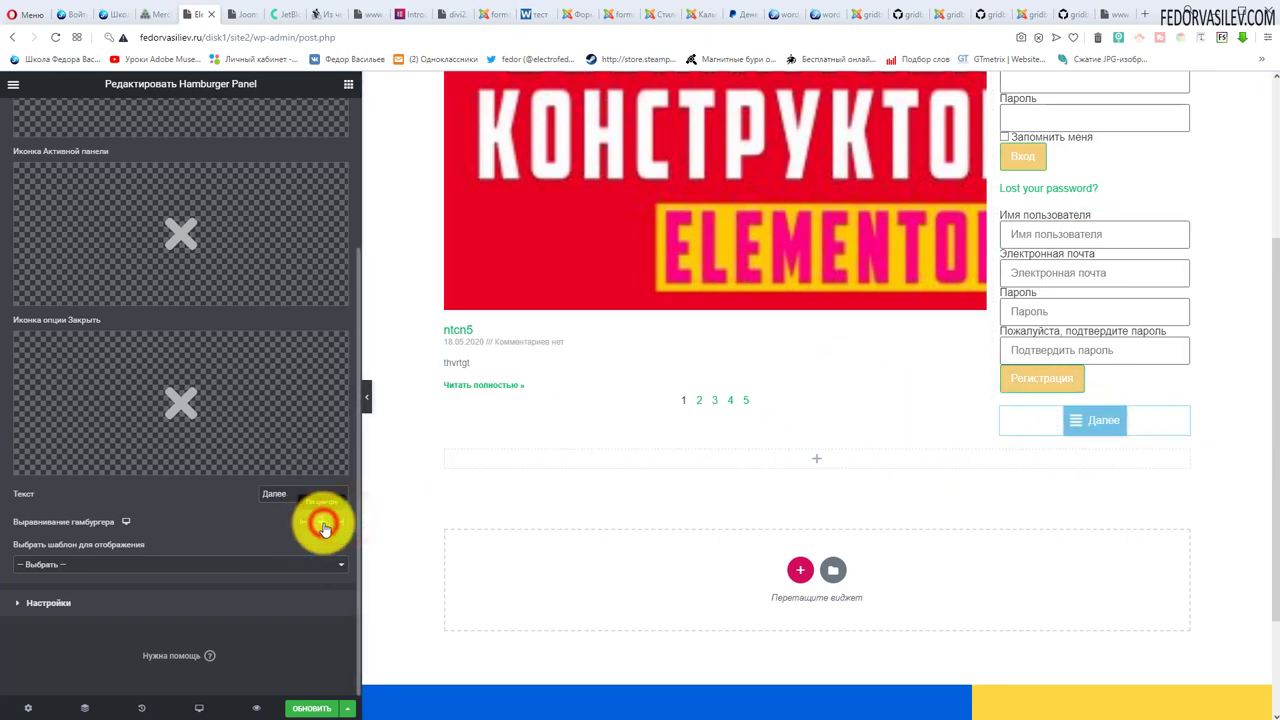
Assign the template "Скоро! (page)" to the Hamburger Panel, then open the panel to preview it and close it.
scroll(1151, 280, "down", 2)
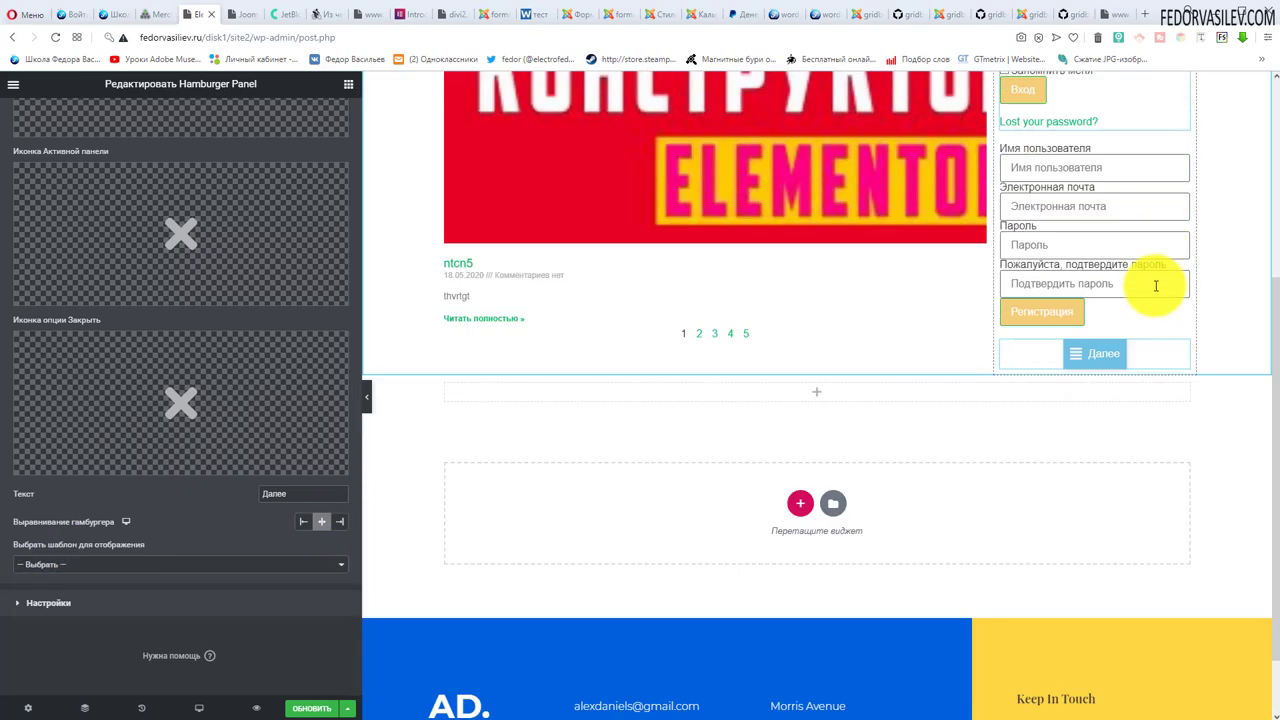
scroll(1134, 380, "up", 4)
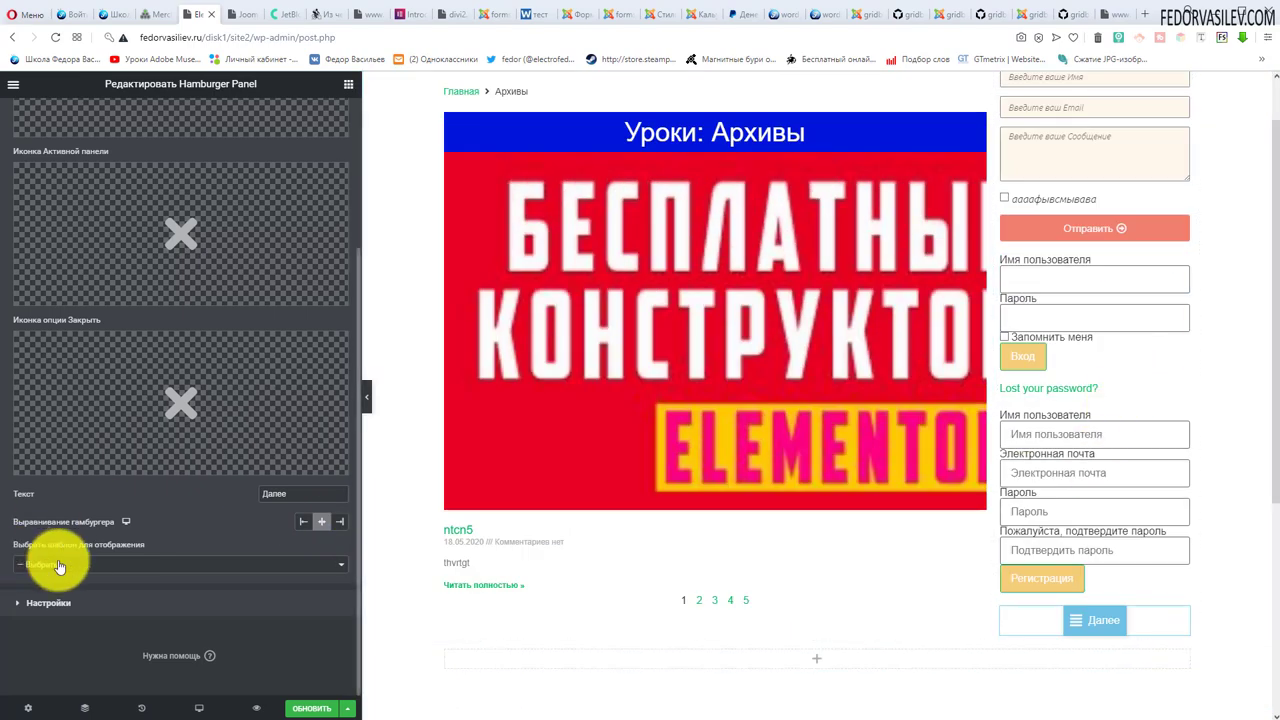
left_click(59, 565)
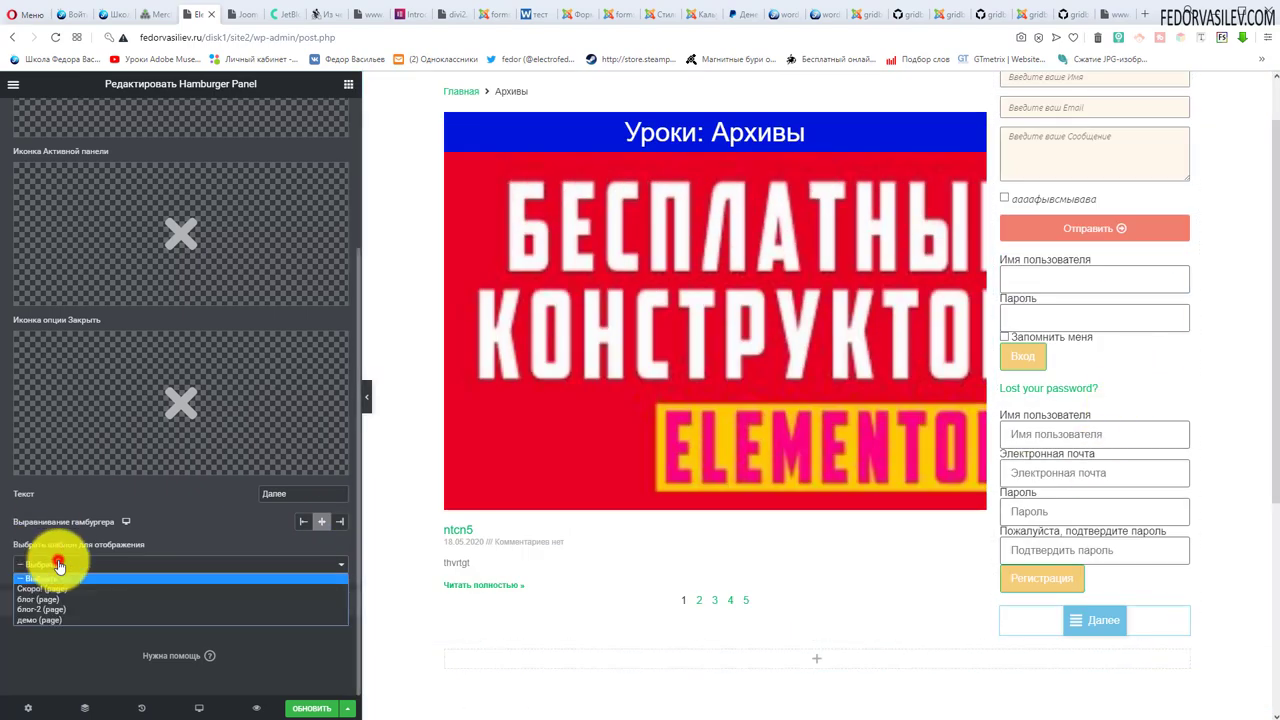
left_click(77, 589)
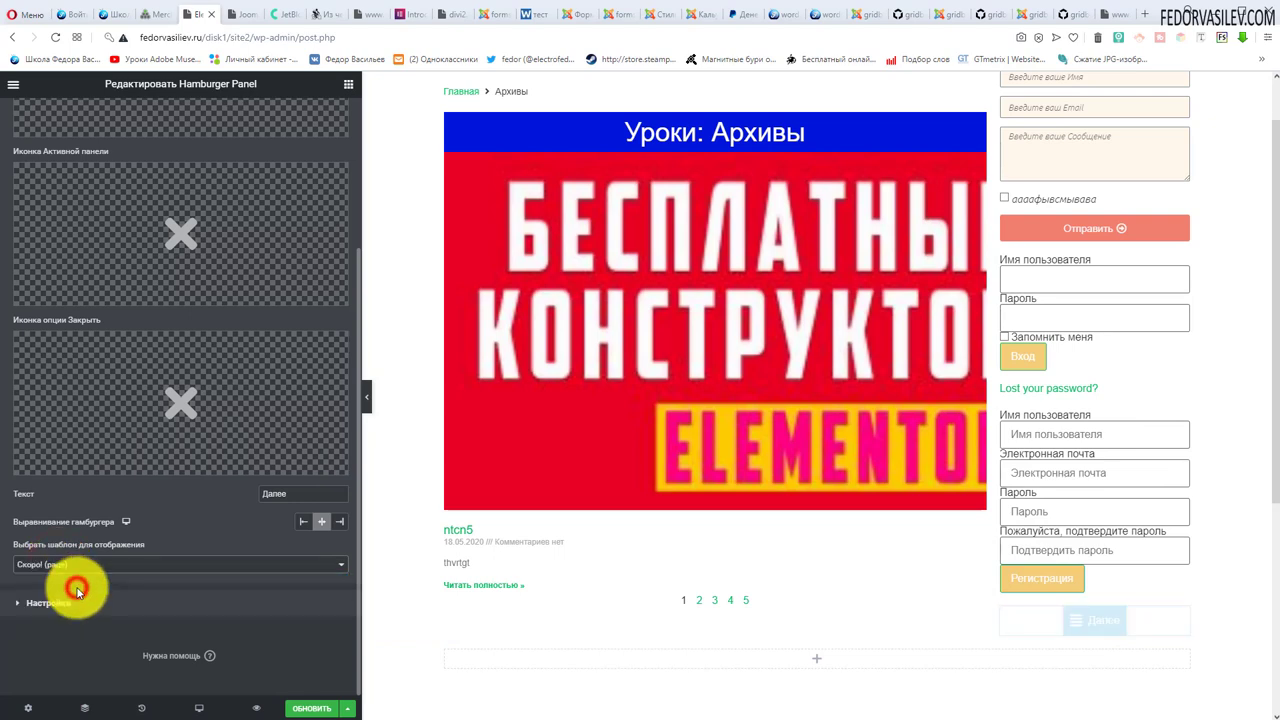
left_click(1080, 621)
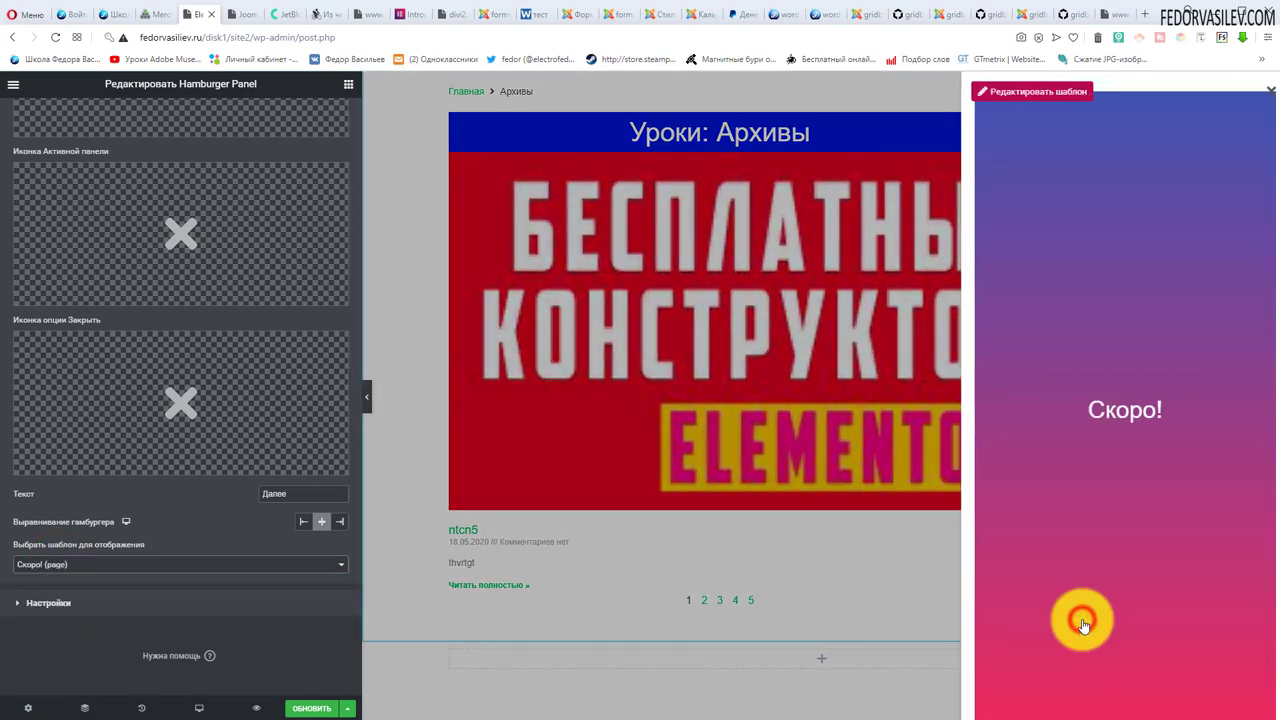
left_click(1256, 93)
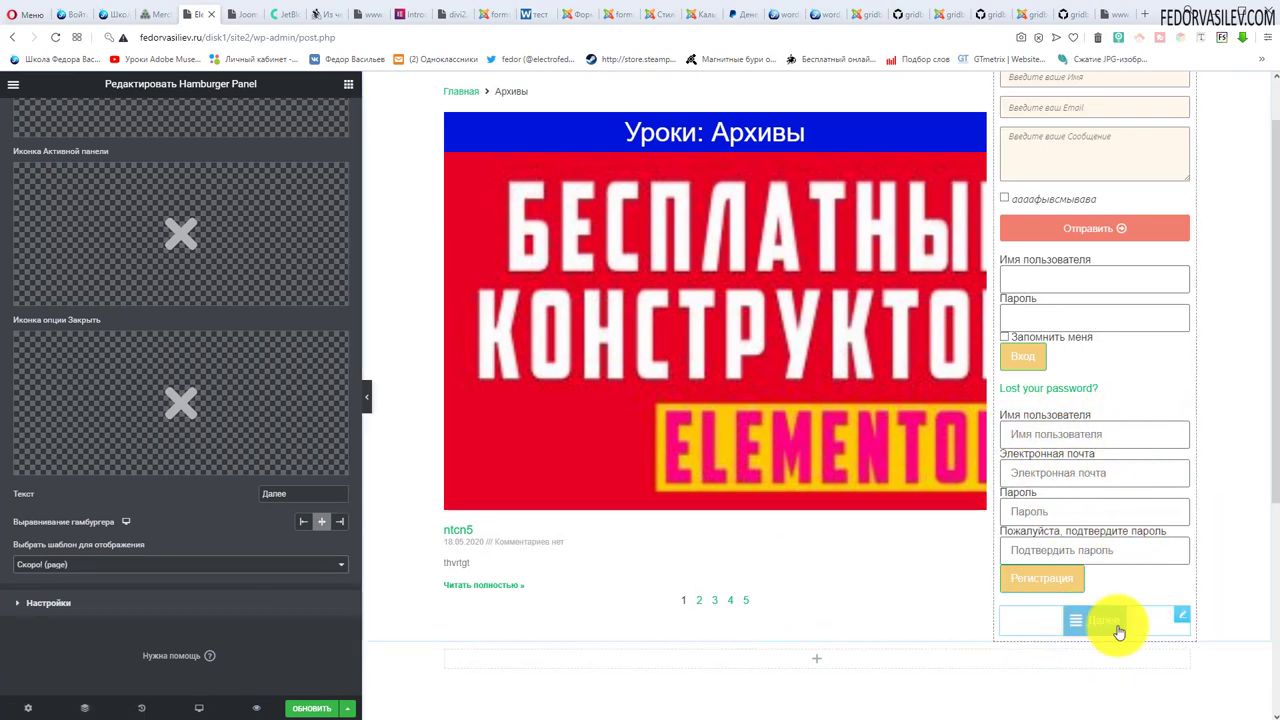
Try the Fade effect in the Hamburger Panel's settings and preview how the panel opens and closes.
scroll(1114, 620, "up", 2)
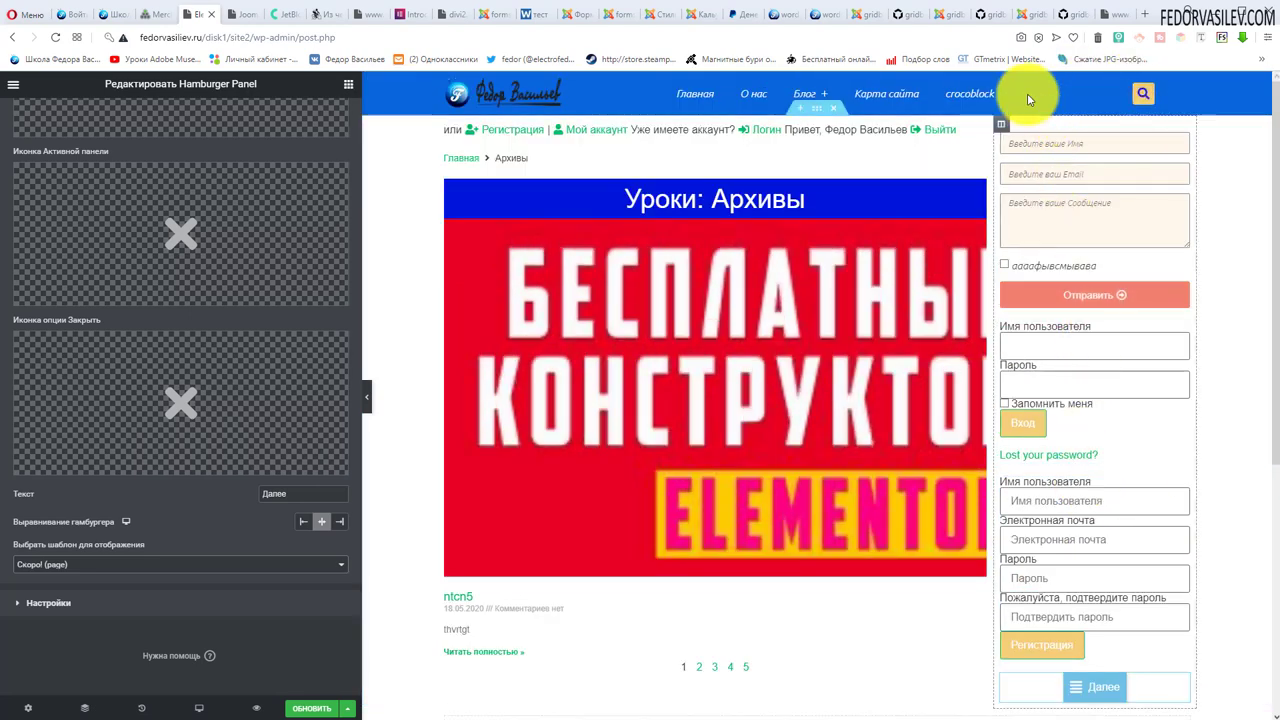
scroll(1040, 484, "down", 3)
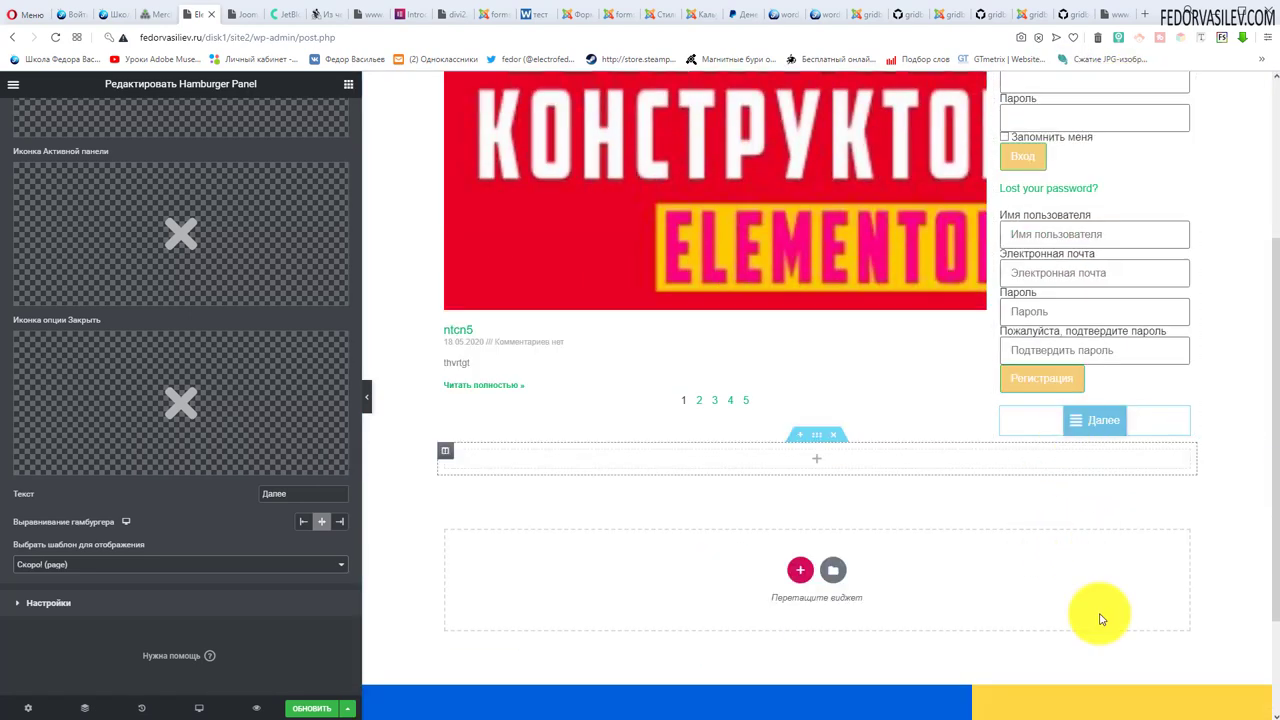
left_click(48, 603)
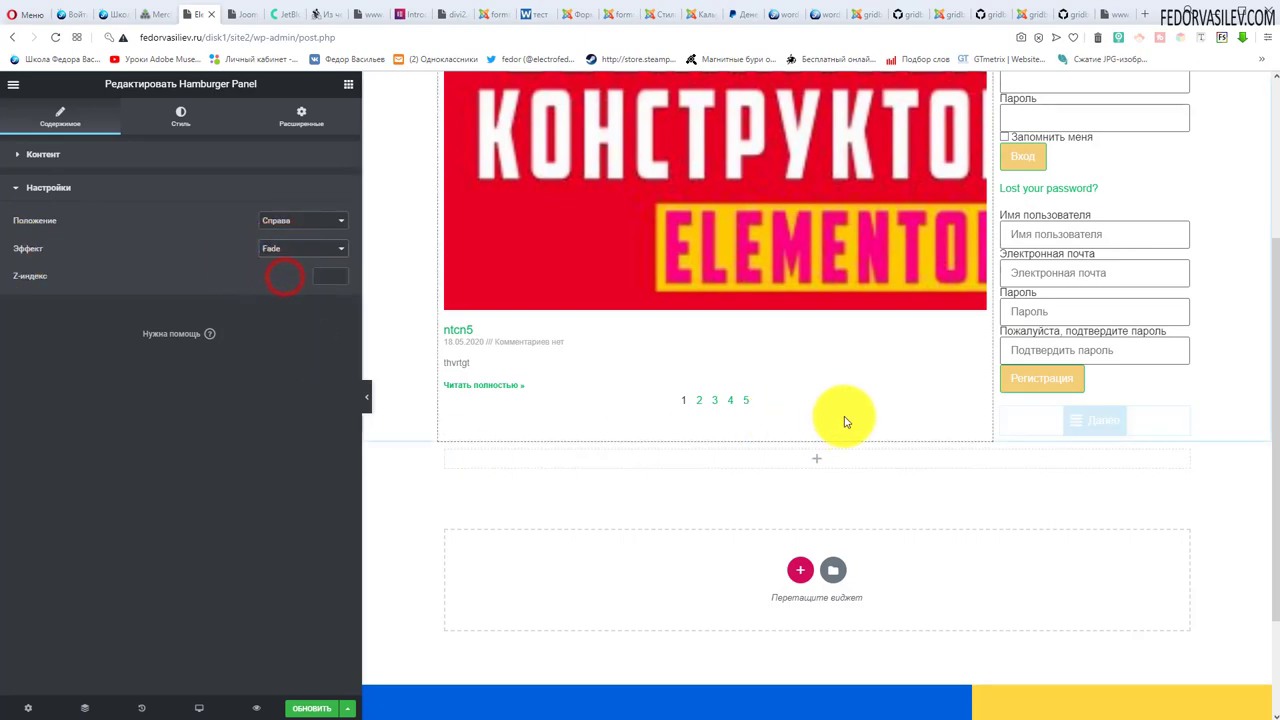
left_click(1106, 424)
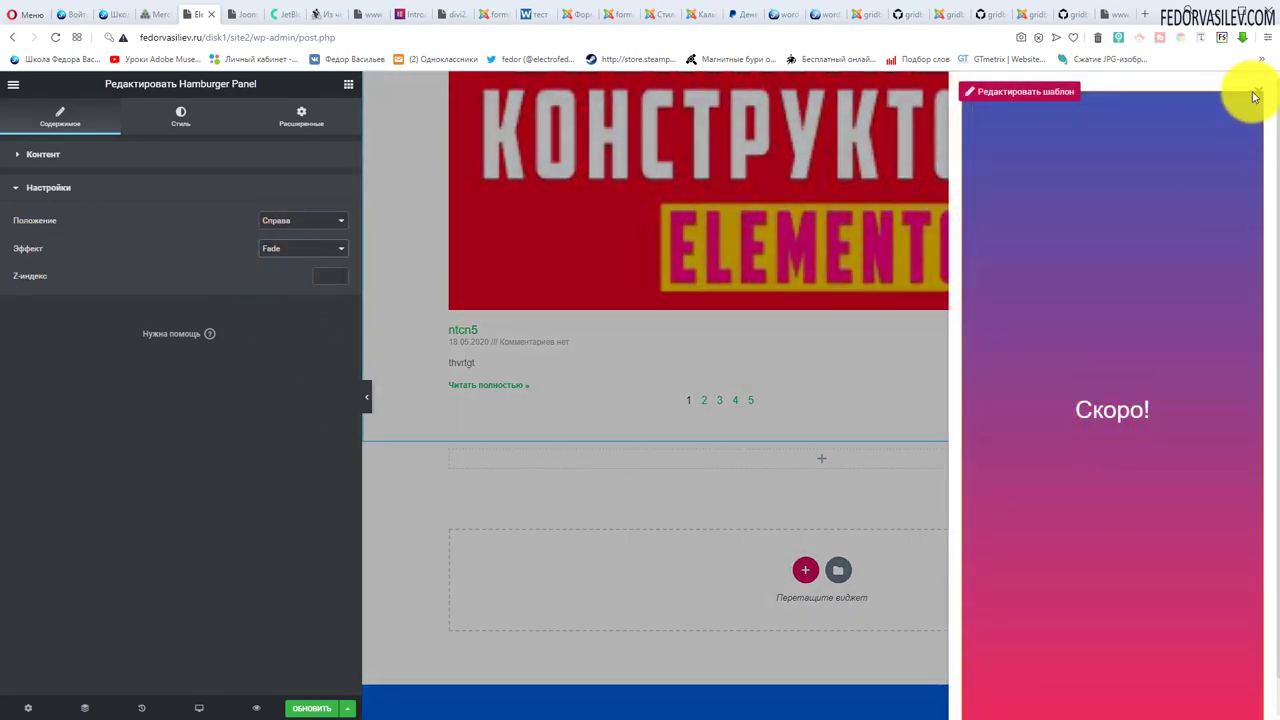
left_click(1258, 95)
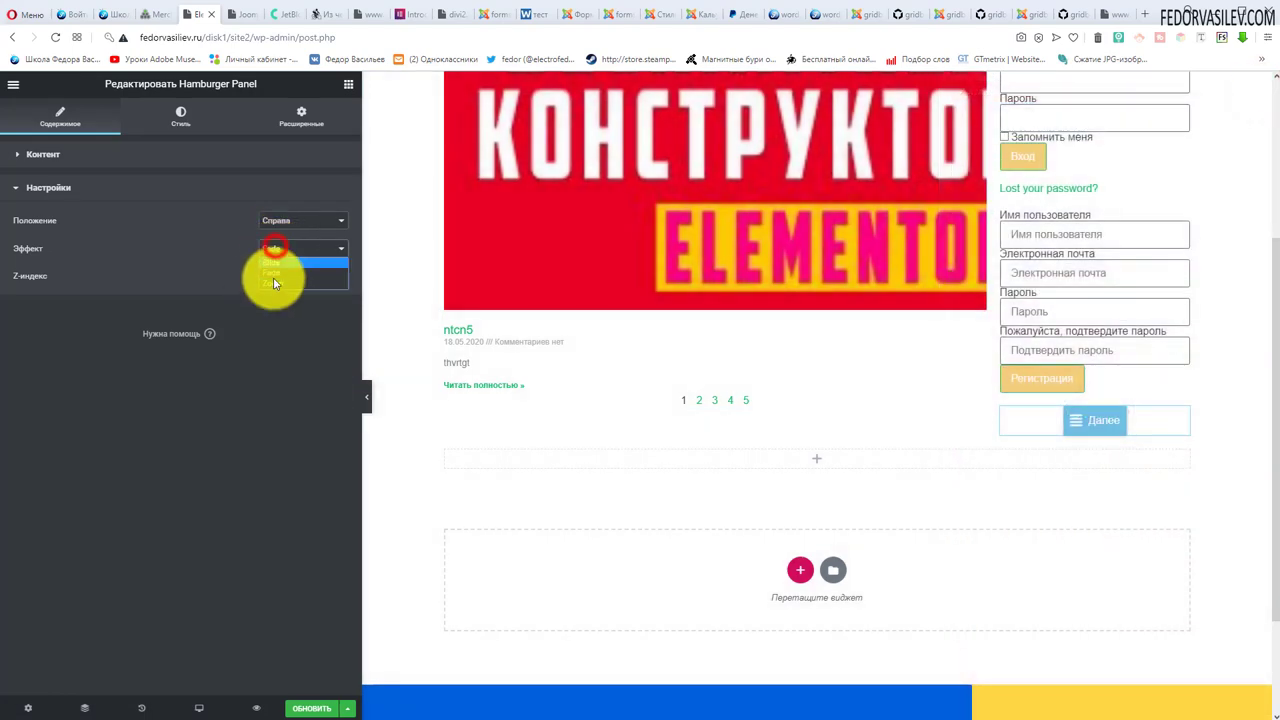
Set the Hamburger Panel's effect to Zoom, preview the panel and check the other available effects.
left_click(273, 282)
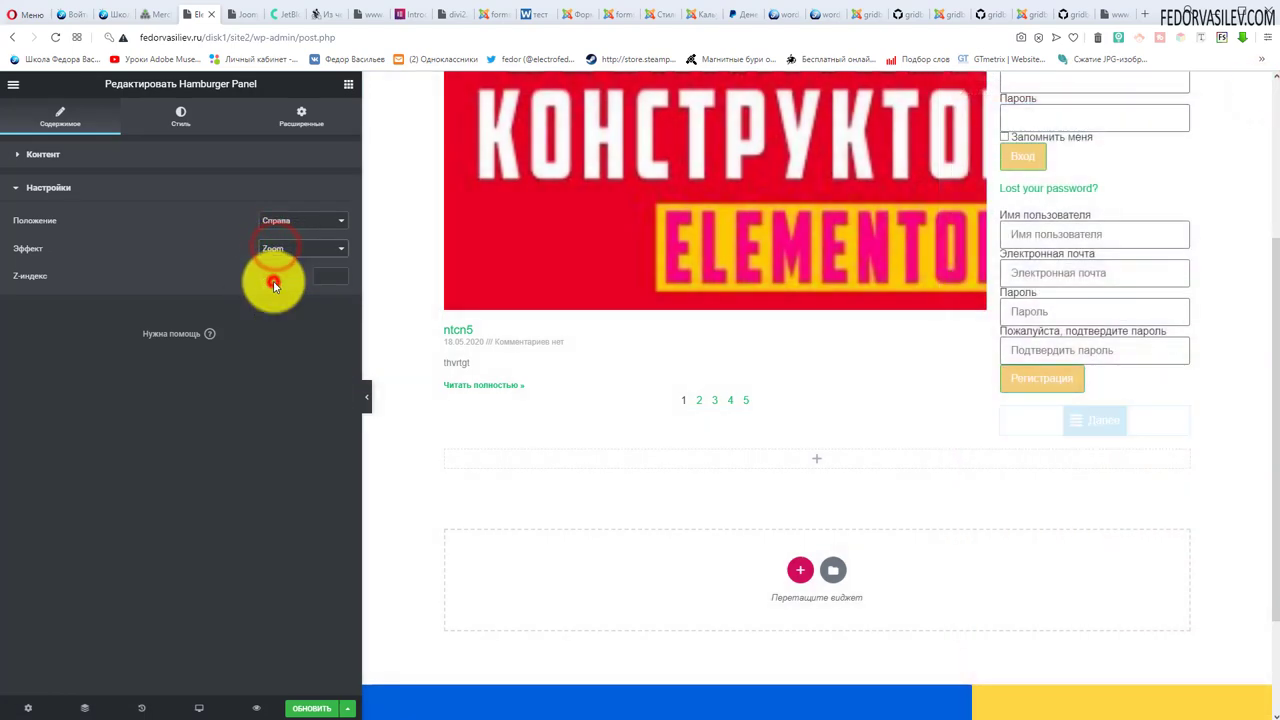
left_click(1072, 427)
left_click(1258, 92)
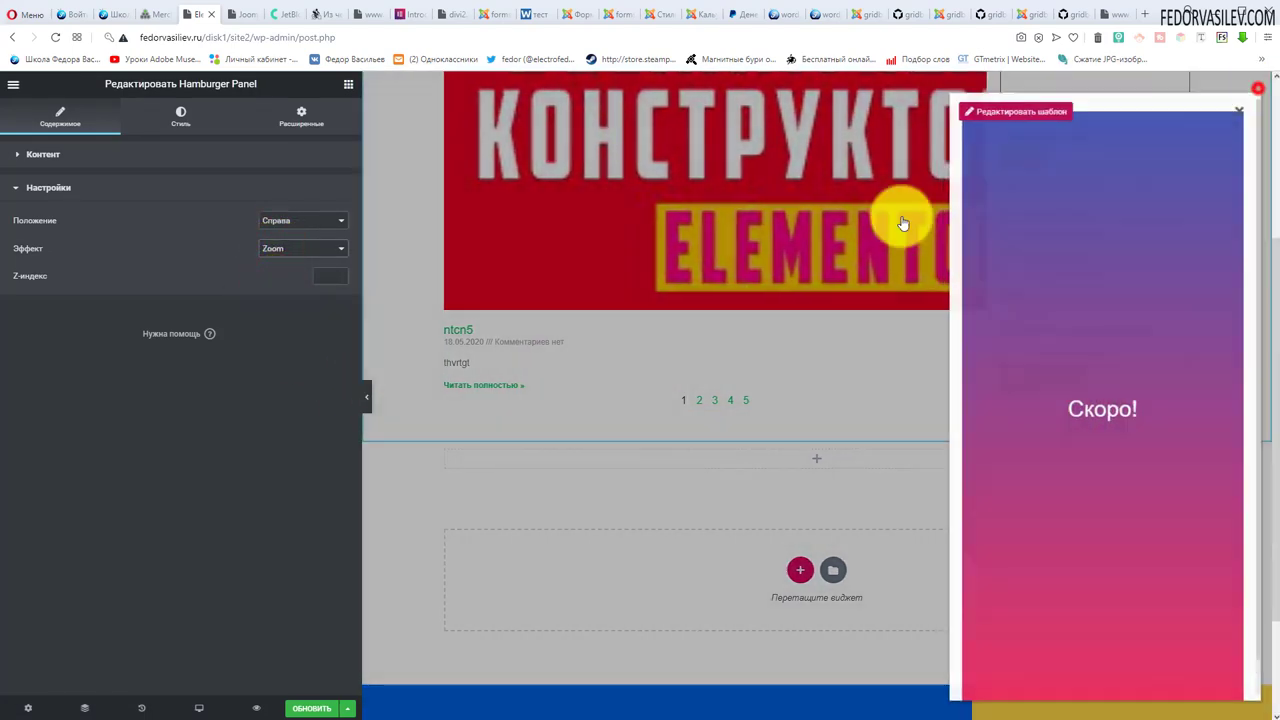
left_click(275, 250)
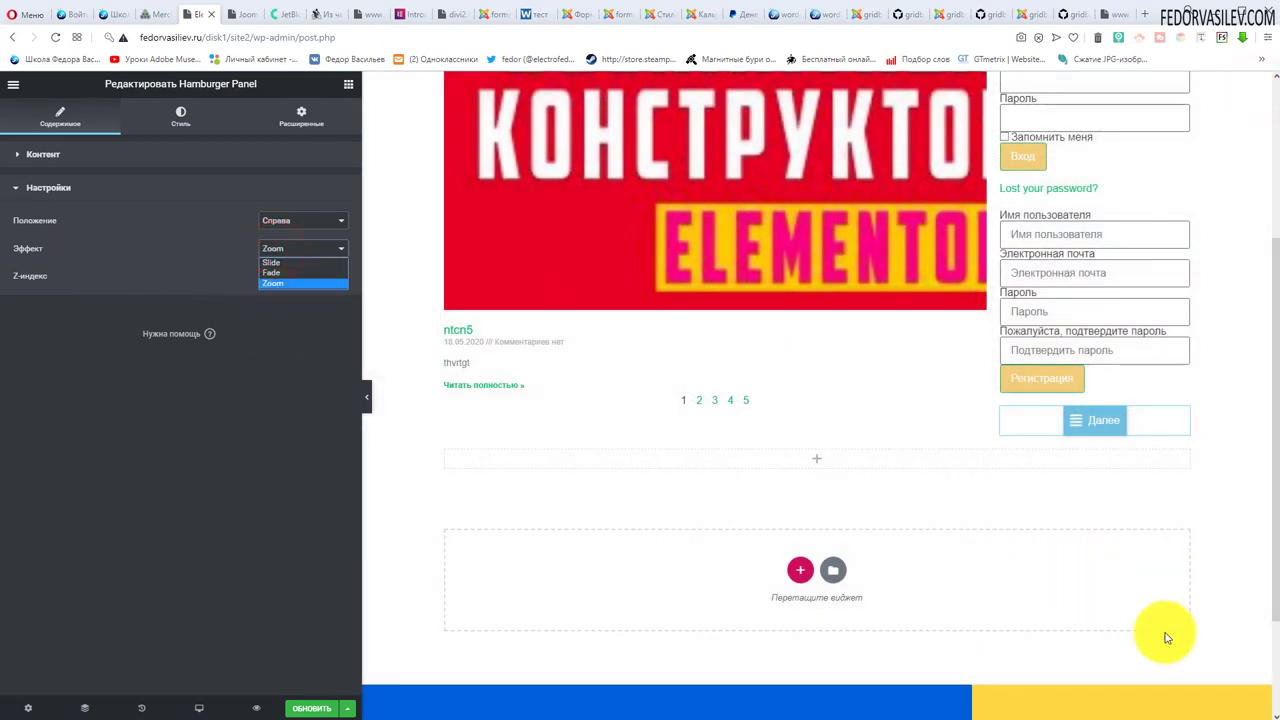
left_click(1157, 677)
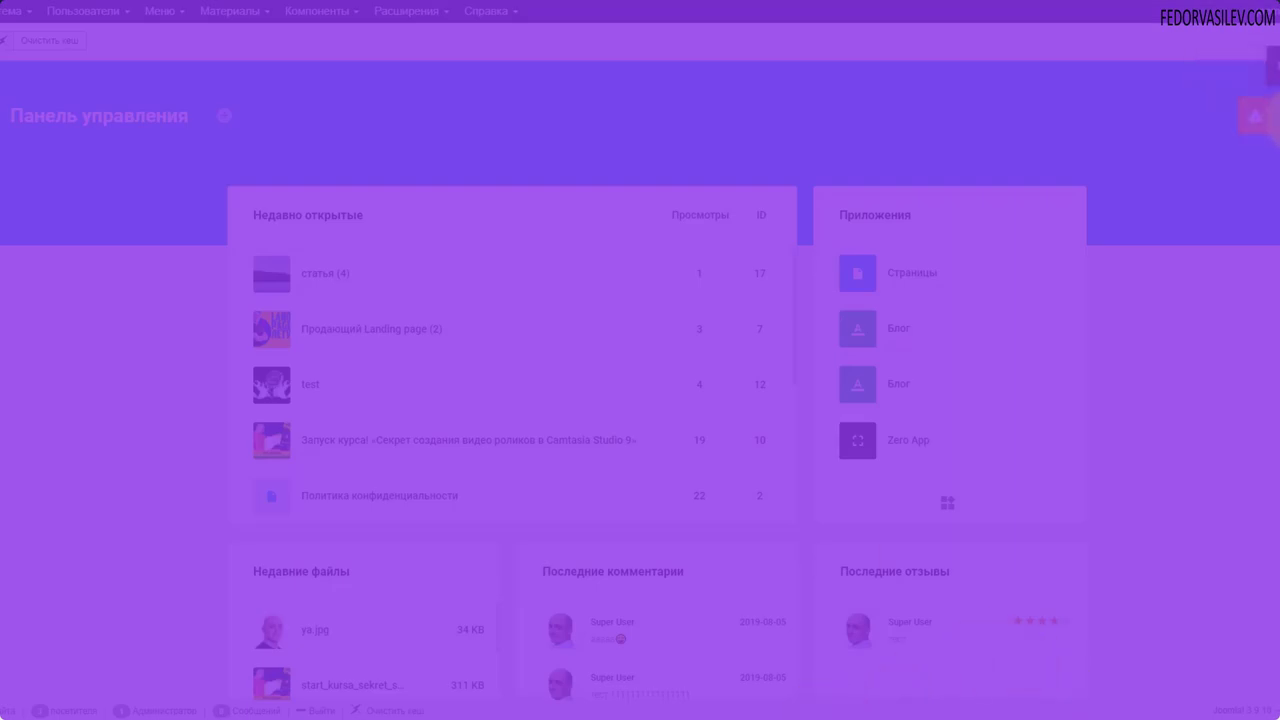
left_click(1266, 121)
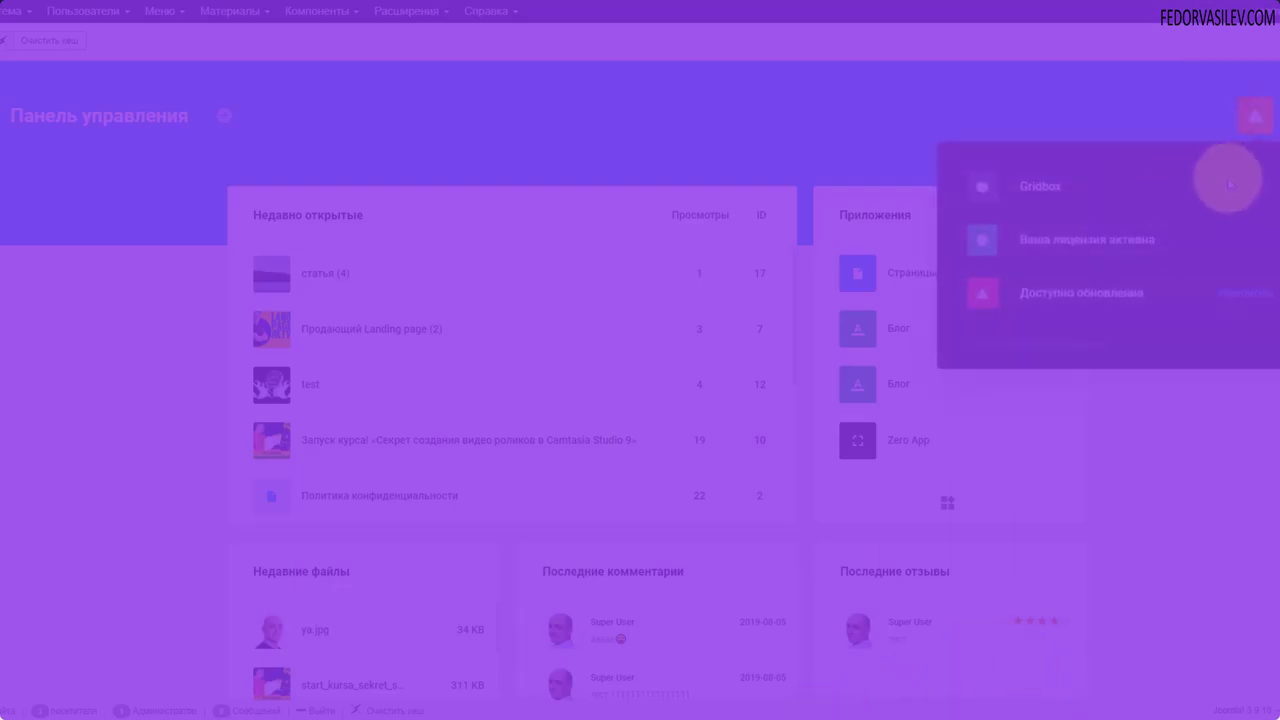